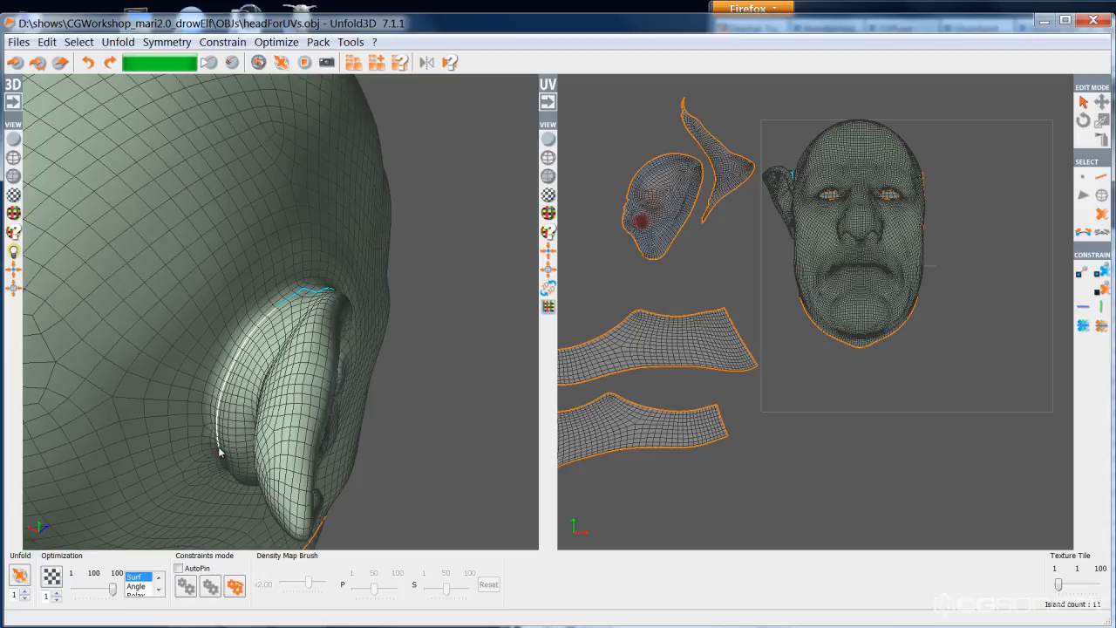
Step: Select a continuous edge path around the base of the ear, behind it, under the lobe and up the front, and cut it as a seam
{"action": "left_click", "coordinate": [220, 451]}
{"action": "middle_click_drag", "start_coordinate": [220, 450], "coordinate": [264, 321]}
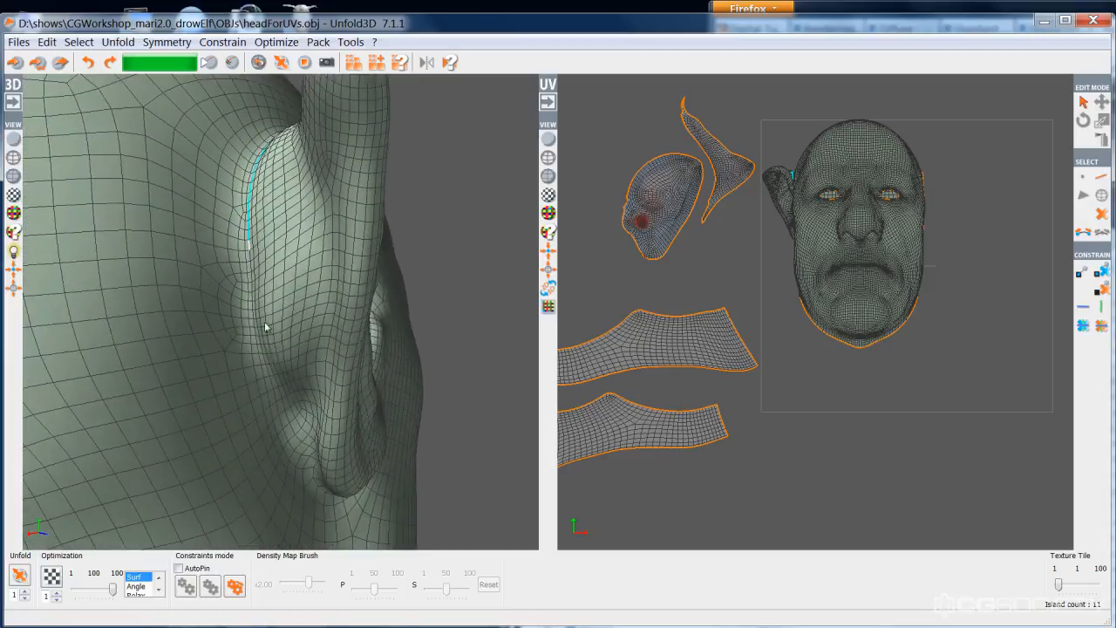
{"action": "left_click", "coordinate": [300, 490]}
{"action": "middle_click_drag", "start_coordinate": [294, 486], "coordinate": [237, 402]}
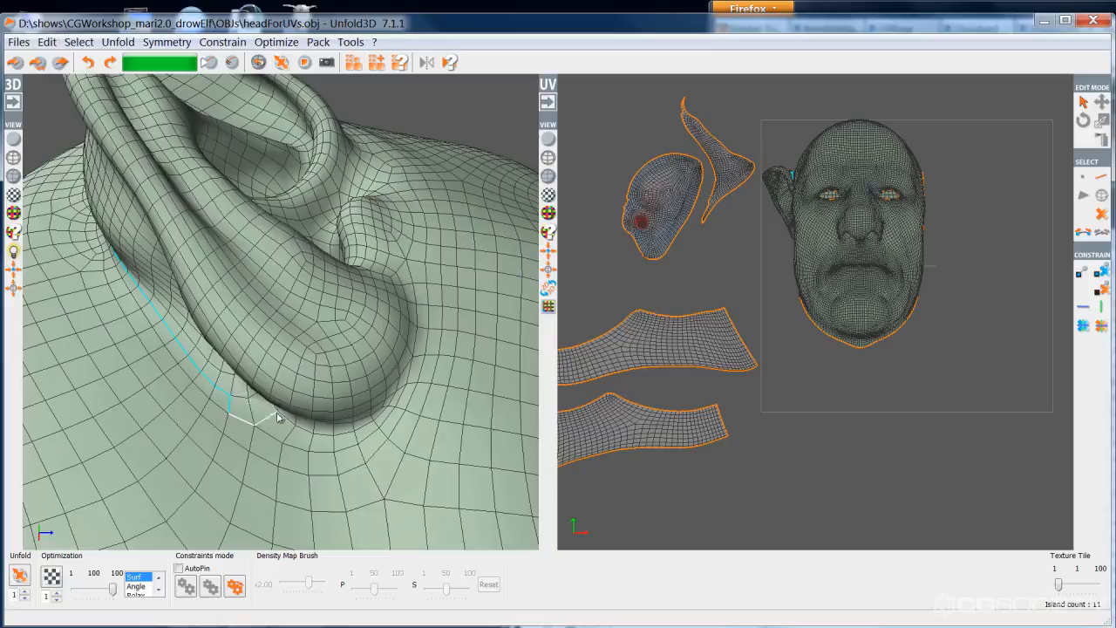
{"action": "left_click", "coordinate": [408, 365]}
{"action": "middle_click_drag", "start_coordinate": [410, 366], "coordinate": [399, 433]}
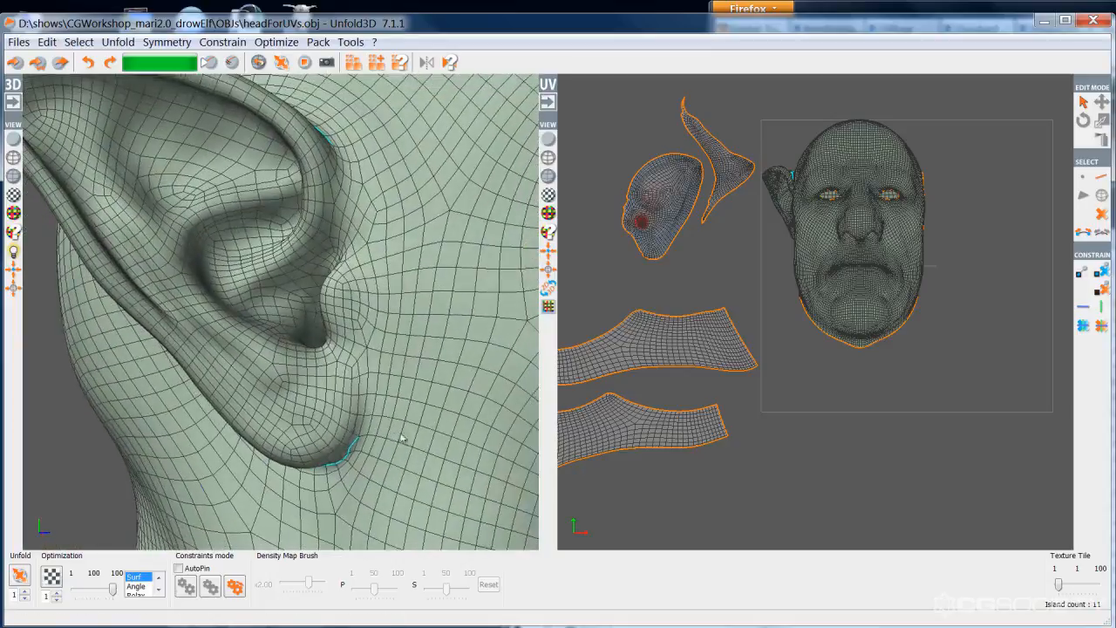
{"action": "left_click", "coordinate": [336, 153]}
{"action": "middle_click_drag", "start_coordinate": [316, 332], "coordinate": [226, 428]}
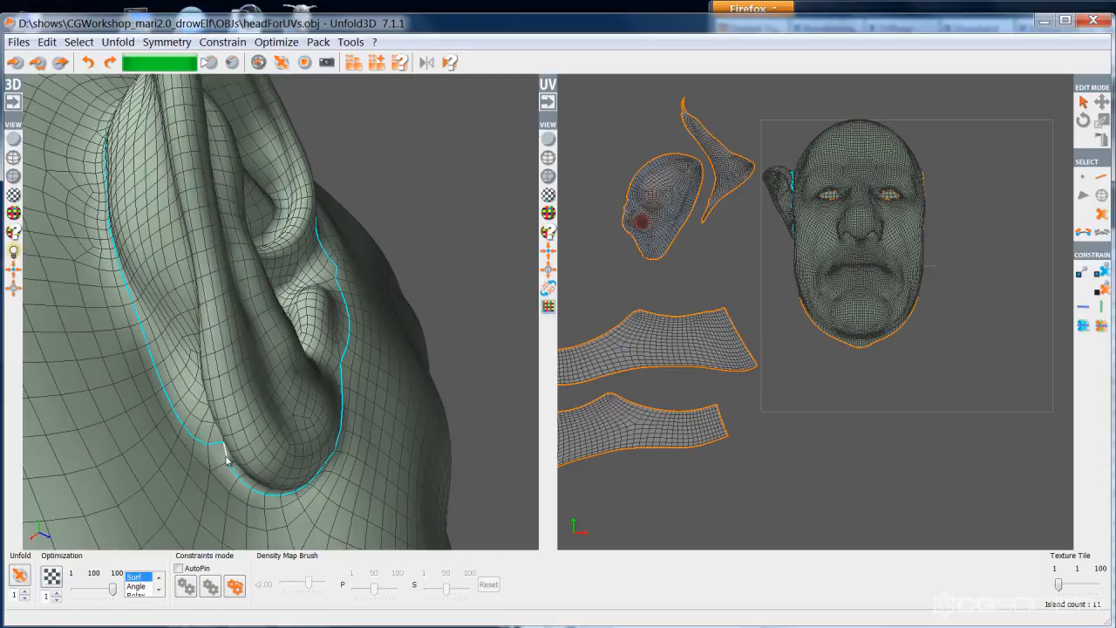
{"action": "middle_click_drag", "start_coordinate": [282, 486], "coordinate": [247, 281]}
{"action": "key", "text": "c"}
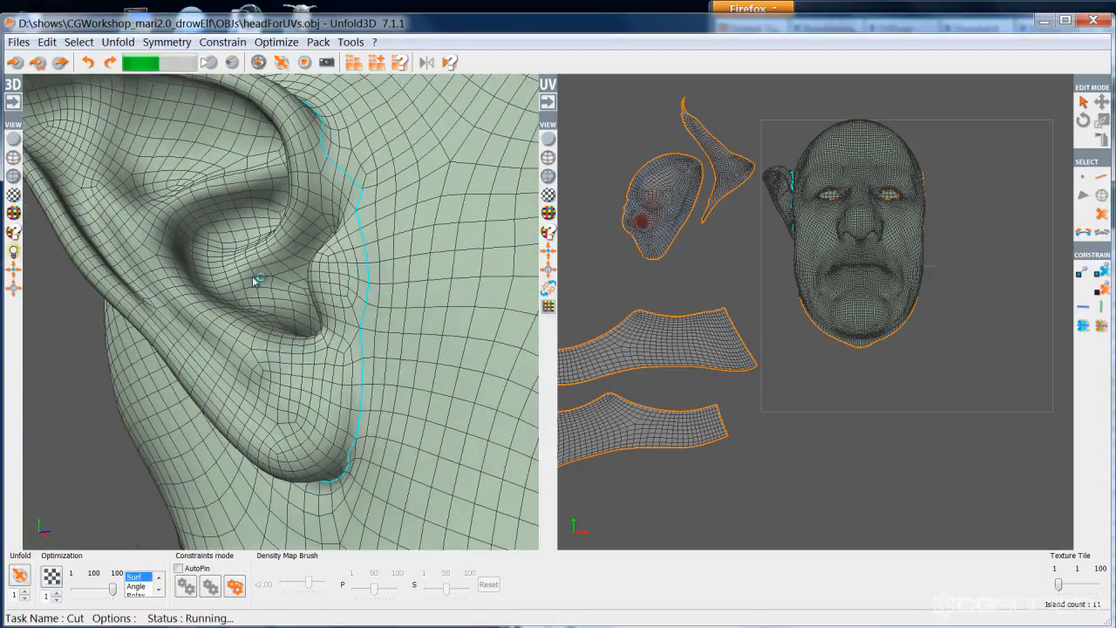
Step: Cut a second seam along the ear's rim down to the lobe to separate the back of the ear, and clear the edge selection
{"action": "scroll", "coordinate": [252, 276], "scroll_direction": "down", "scroll_amount": 3}
{"action": "middle_click_drag", "start_coordinate": [252, 275], "coordinate": [256, 309]}
{"action": "middle_click_drag", "start_coordinate": [276, 219], "coordinate": [260, 260]}
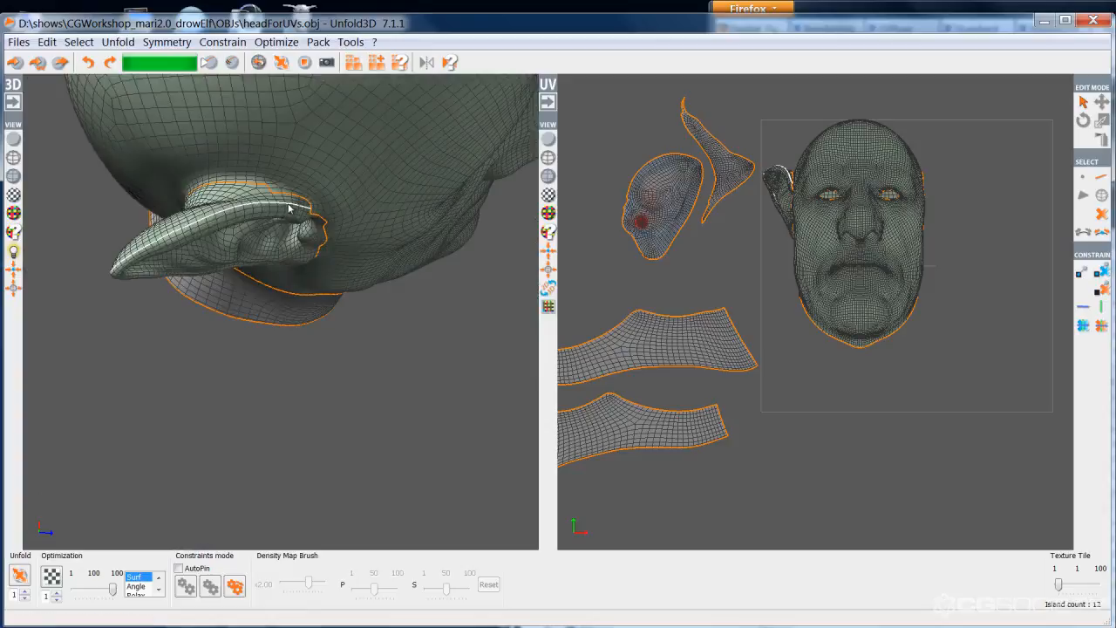
{"action": "middle_click_drag", "start_coordinate": [287, 208], "coordinate": [285, 75]}
{"action": "scroll", "coordinate": [279, 84], "scroll_direction": "up", "scroll_amount": 3}
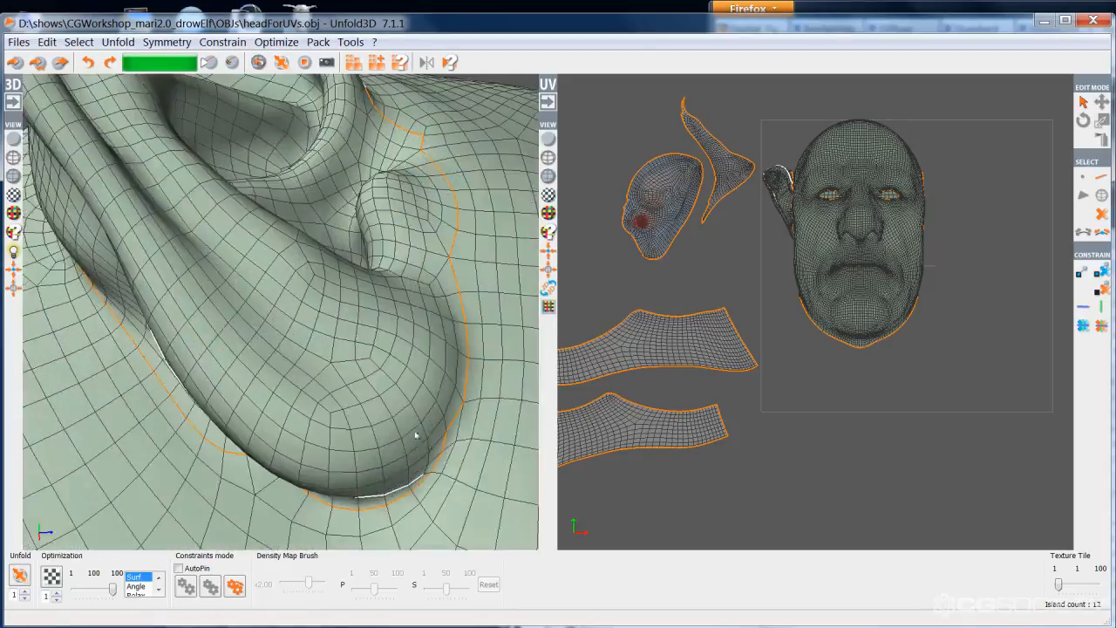
{"action": "left_click", "coordinate": [430, 475]}
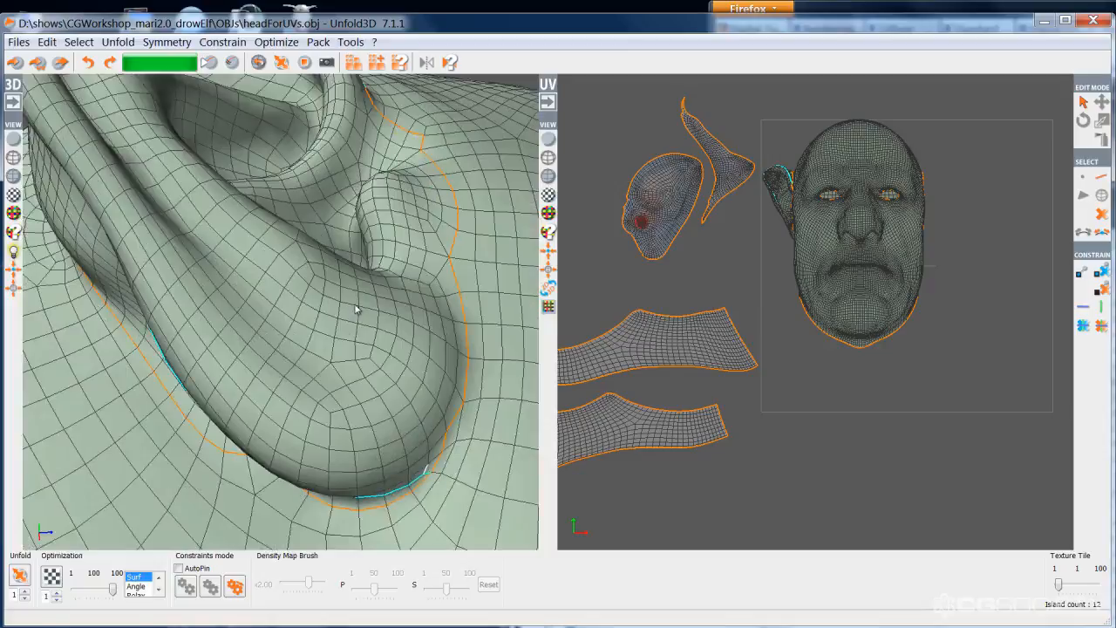
{"action": "key", "text": "c"}
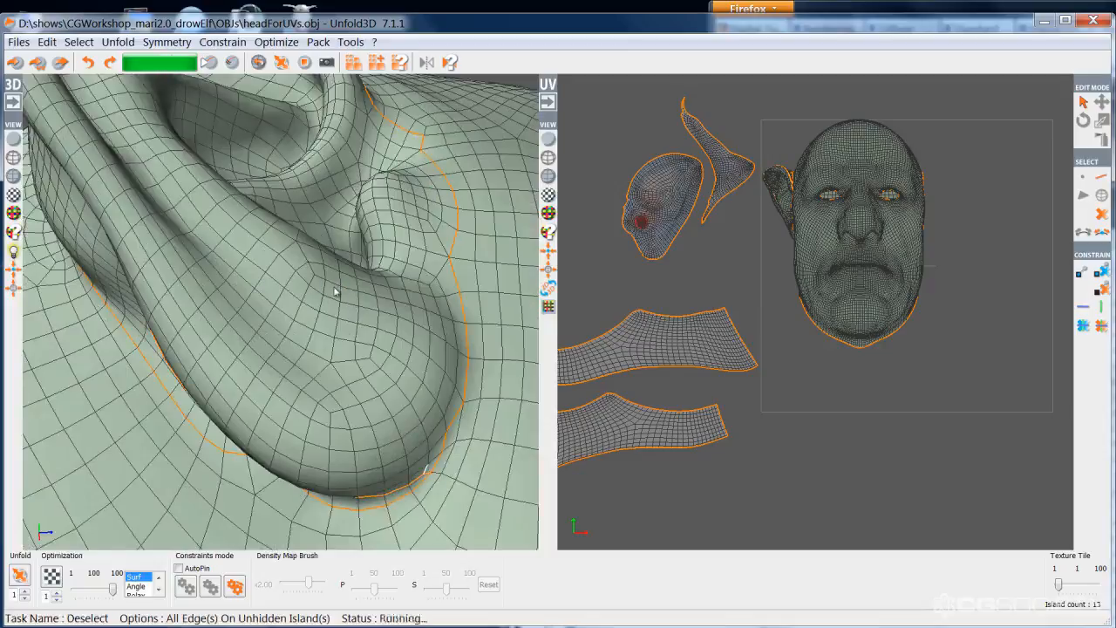
{"action": "key", "text": "Escape"}
{"action": "scroll", "coordinate": [336, 292], "scroll_direction": "down", "scroll_amount": 2}
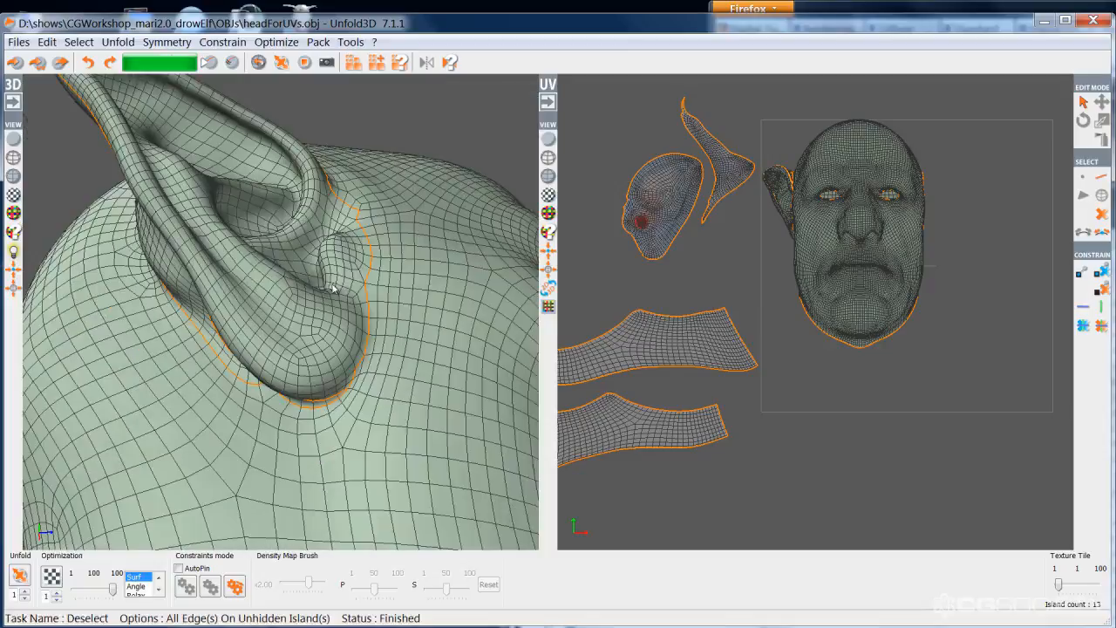
Step: Select the newly cut ear islands, unfold them, and deselect them
{"action": "key", "text": "F4"}
{"action": "left_click", "coordinate": [249, 236]}
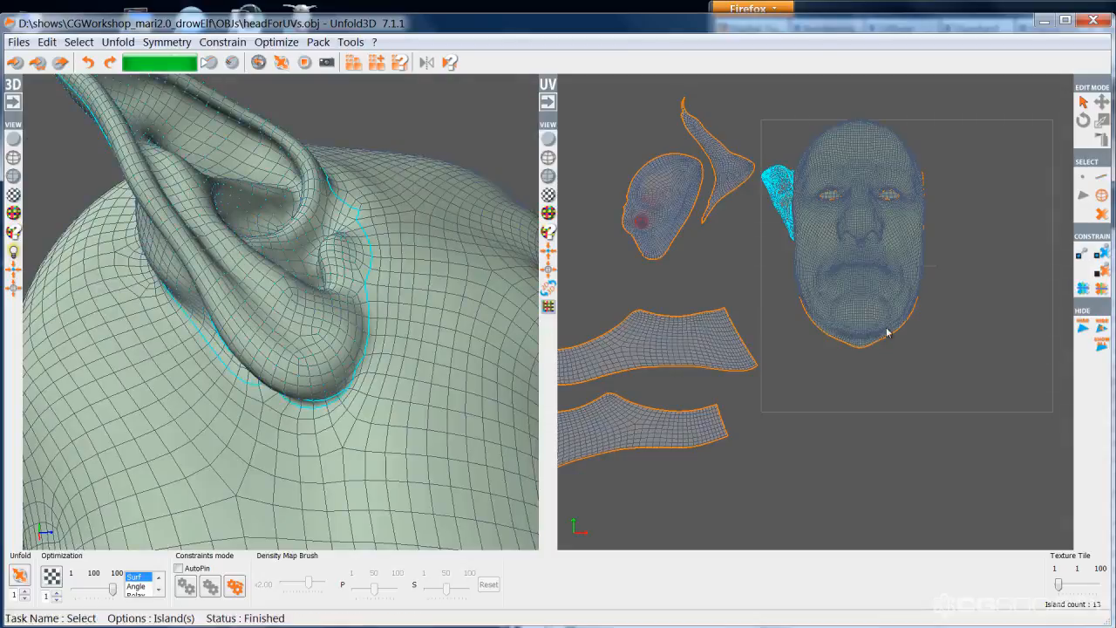
{"action": "key", "text": "u"}
{"action": "key", "text": "Escape"}
Step: Move the unfolded front and back ear islands beside the other ear's islands, rotating the back piece about 86° to sit above the front piece
{"action": "left_click_drag", "start_coordinate": [756, 210], "coordinate": [593, 106]}
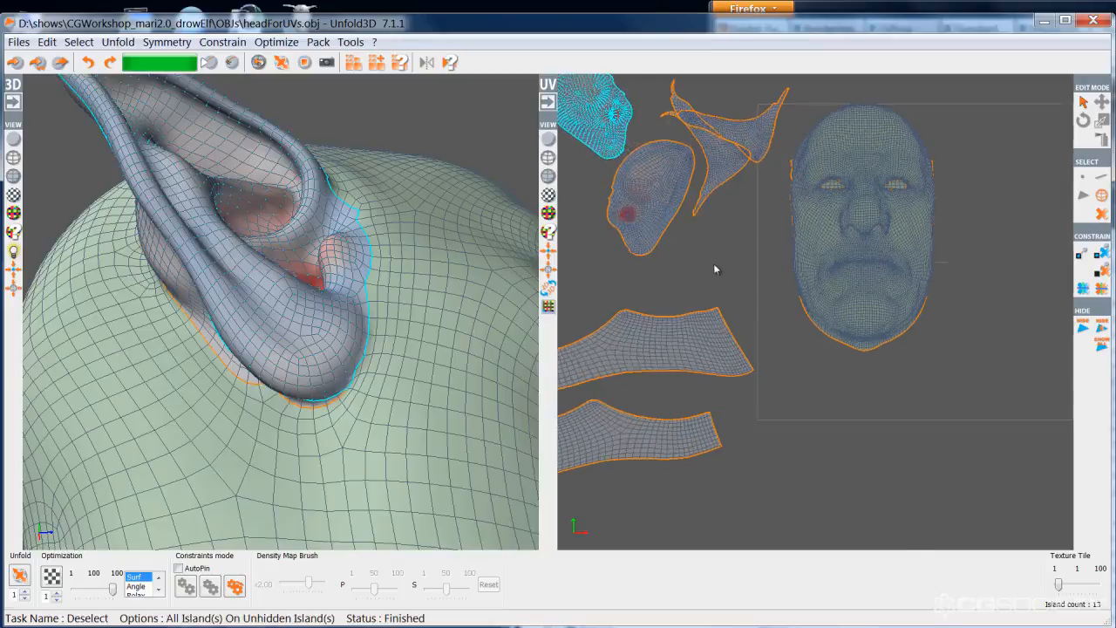
{"action": "middle_click_drag", "start_coordinate": [714, 264], "coordinate": [842, 345], "text": "alt"}
{"action": "left_click_drag", "start_coordinate": [838, 268], "coordinate": [754, 272]}
{"action": "left_click_drag", "start_coordinate": [933, 279], "coordinate": [560, 176]}
{"action": "left_click_drag", "start_coordinate": [719, 210], "coordinate": [702, 311]}
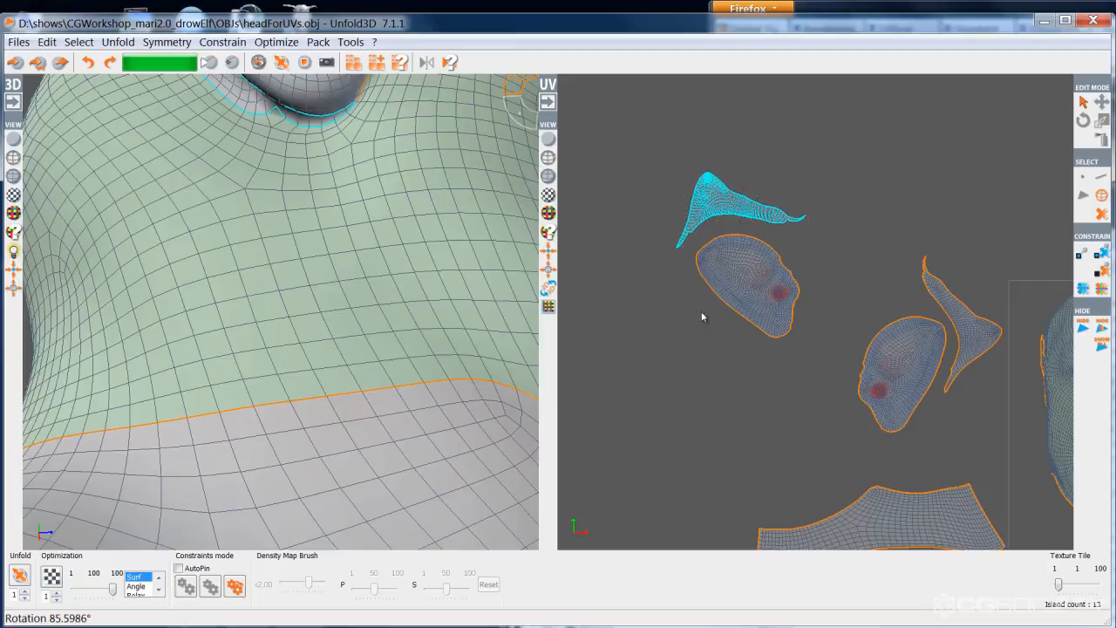
{"action": "left_click", "coordinate": [687, 303]}
{"action": "scroll", "coordinate": [686, 301], "scroll_direction": "down", "scroll_amount": 1}
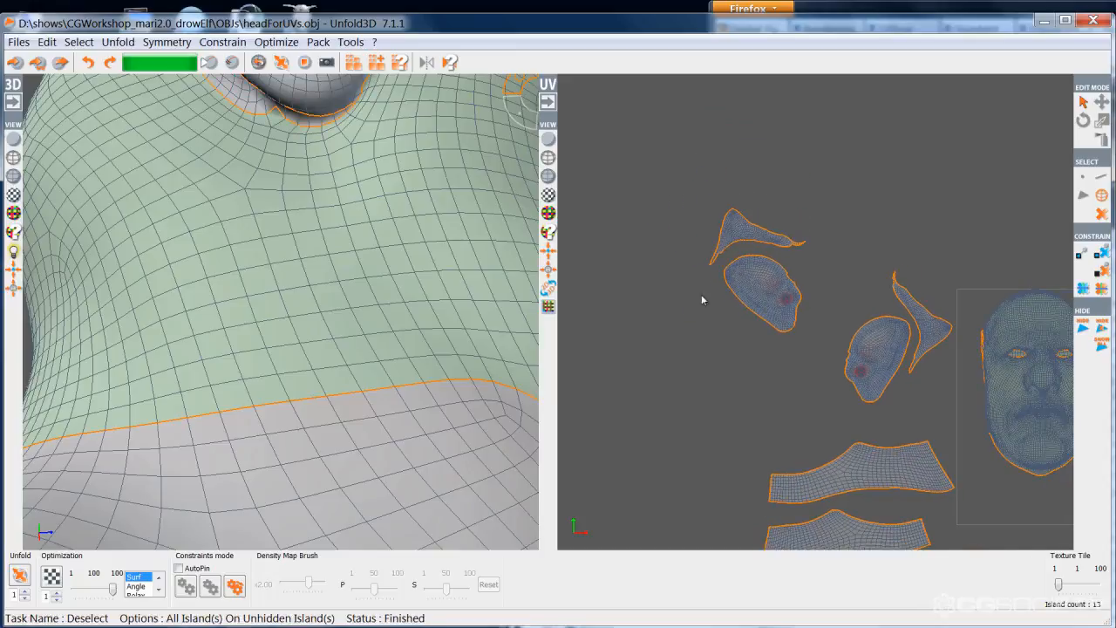
{"action": "scroll", "coordinate": [402, 241], "scroll_direction": "down", "scroll_amount": 2}
Step: Check the unwrapped ear and neck with the grid texture at a texture tile of 24, and return to the wireframe display
{"action": "scroll", "coordinate": [403, 244], "scroll_direction": "down", "scroll_amount": 4}
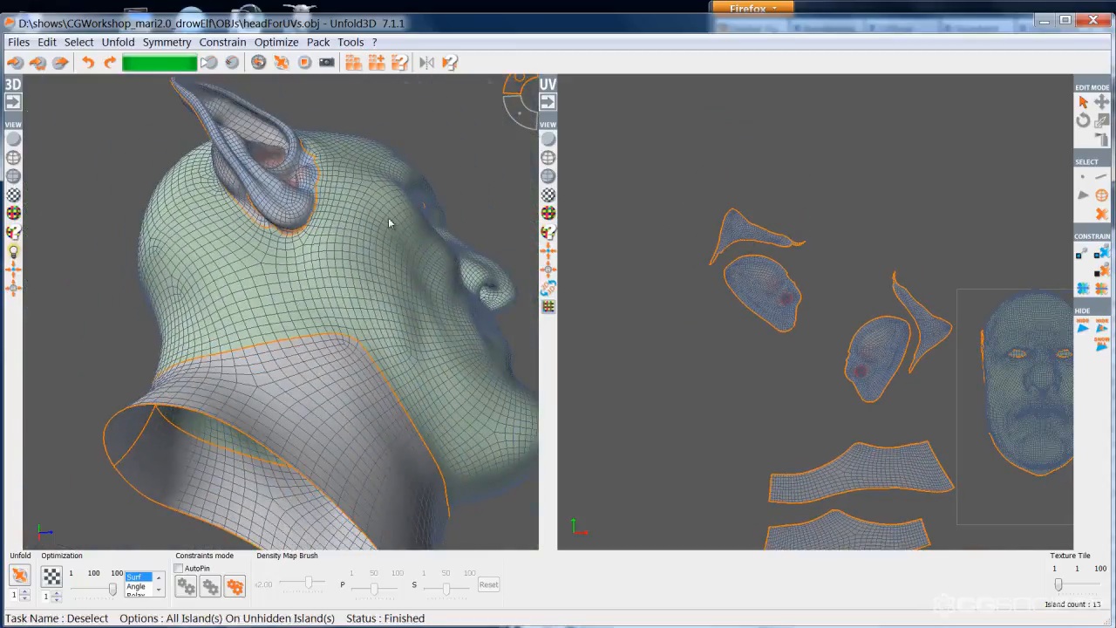
{"action": "middle_click_drag", "start_coordinate": [450, 157], "coordinate": [170, 281]}
{"action": "left_click", "coordinate": [14, 216]}
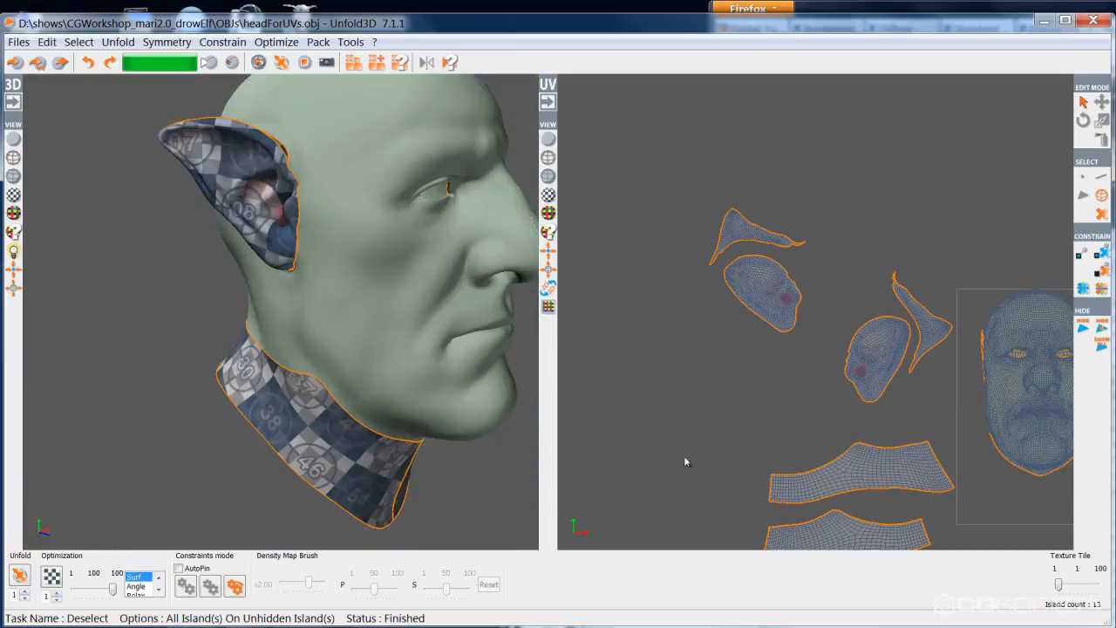
{"action": "left_click_drag", "start_coordinate": [1060, 585], "coordinate": [1068, 585]}
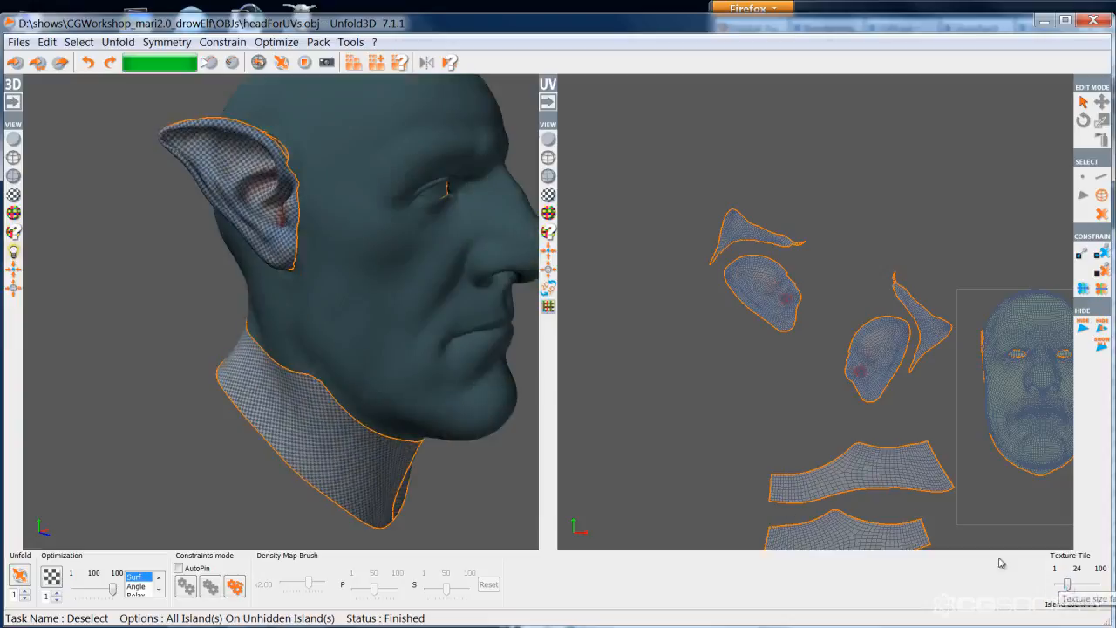
{"action": "scroll", "coordinate": [370, 315], "scroll_direction": "up", "scroll_amount": 4}
{"action": "scroll", "coordinate": [299, 366], "scroll_direction": "up", "scroll_amount": 2}
{"action": "mouse_move", "coordinate": [292, 367]}
{"action": "left_mouse_down", "text": "alt"}
{"action": "mouse_move", "coordinate": [363, 376]}
{"action": "mouse_move", "coordinate": [465, 356]}
{"action": "mouse_move", "coordinate": [449, 365]}
{"action": "mouse_move", "coordinate": [280, 360]}
{"action": "left_mouse_up", "text": "alt"}
{"action": "left_click", "coordinate": [13, 176]}
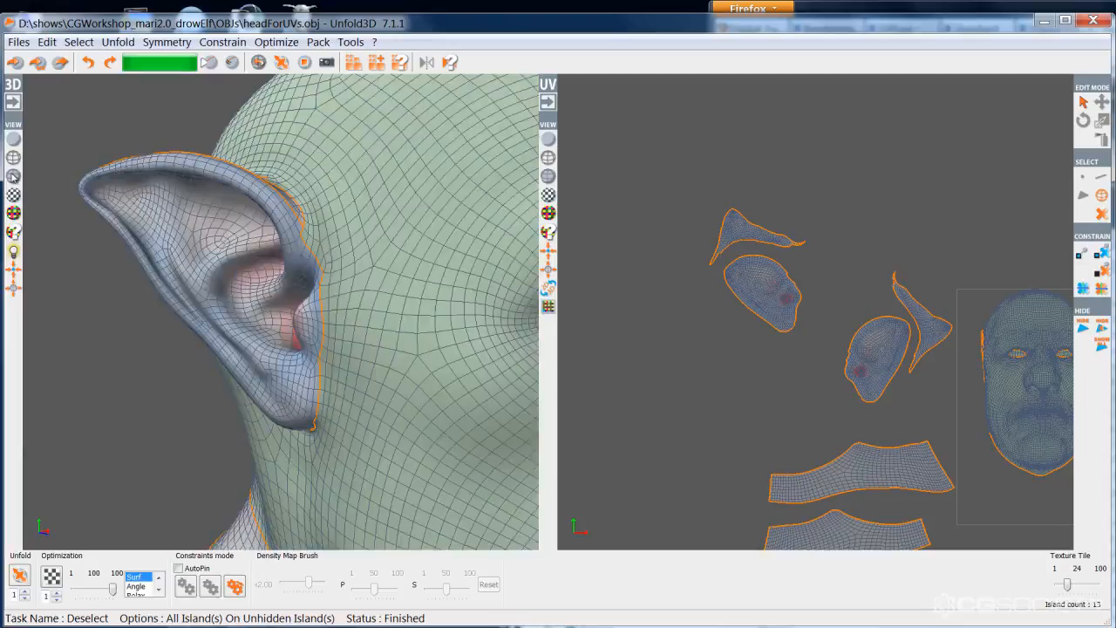
Step: Change to edge selection and set the edge selection tool to shortest path mode for marking the nostrils
{"action": "scroll", "coordinate": [348, 250], "scroll_direction": "down", "scroll_amount": 3}
{"action": "right_click_drag", "start_coordinate": [348, 250], "coordinate": [369, 269]}
{"action": "left_click_drag", "start_coordinate": [336, 275], "coordinate": [296, 277], "text": "alt"}
{"action": "middle_click_drag", "start_coordinate": [816, 429], "coordinate": [700, 346], "text": "alt"}
{"action": "right_click_drag", "start_coordinate": [353, 284], "coordinate": [373, 332], "text": "alt"}
{"action": "middle_click_drag", "start_coordinate": [374, 331], "coordinate": [218, 262], "text": "alt"}
{"action": "left_click_drag", "start_coordinate": [227, 292], "coordinate": [318, 258], "text": "alt"}
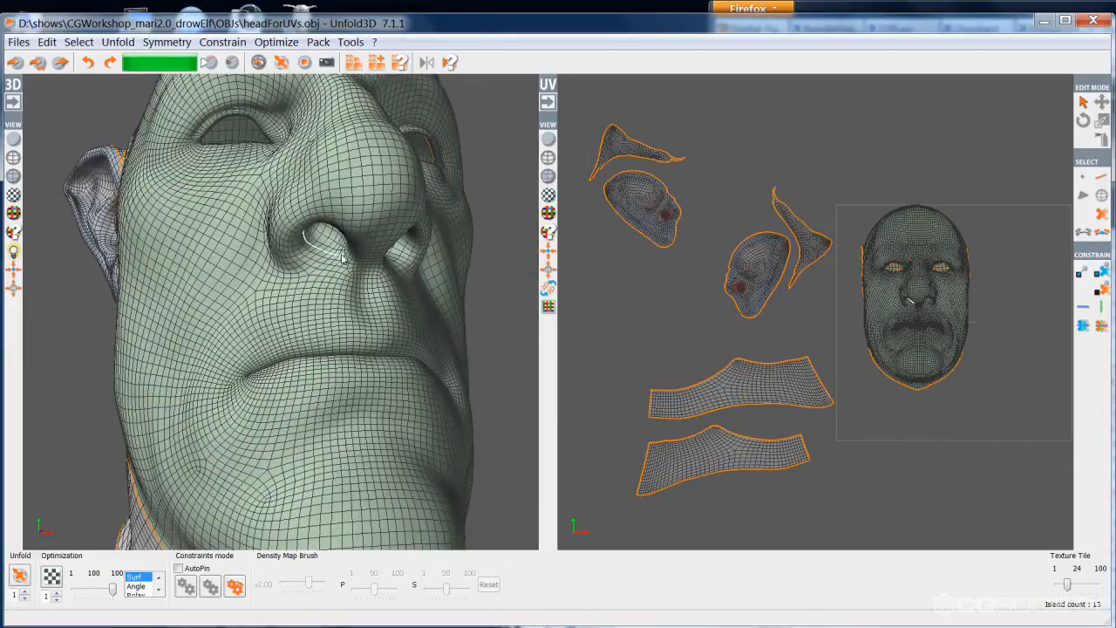
{"action": "key", "text": "f"}
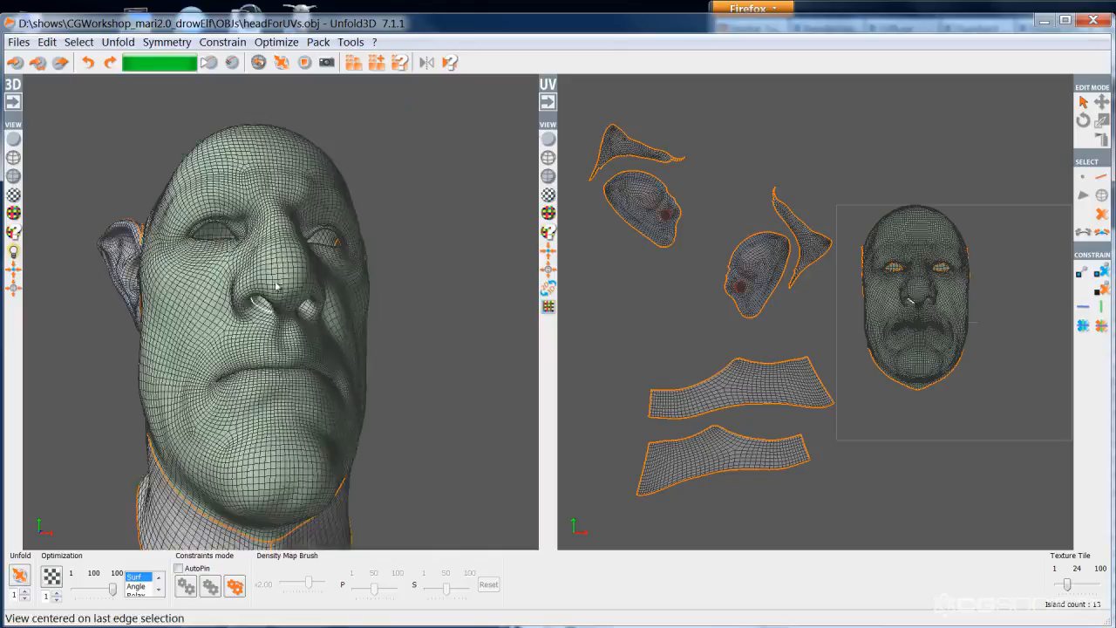
{"action": "scroll", "coordinate": [275, 284], "scroll_direction": "up", "scroll_amount": 6}
{"action": "left_click_drag", "start_coordinate": [291, 281], "coordinate": [308, 297], "text": "alt"}
{"action": "double_click", "coordinate": [262, 326]}
{"action": "left_click", "coordinate": [262, 326]}
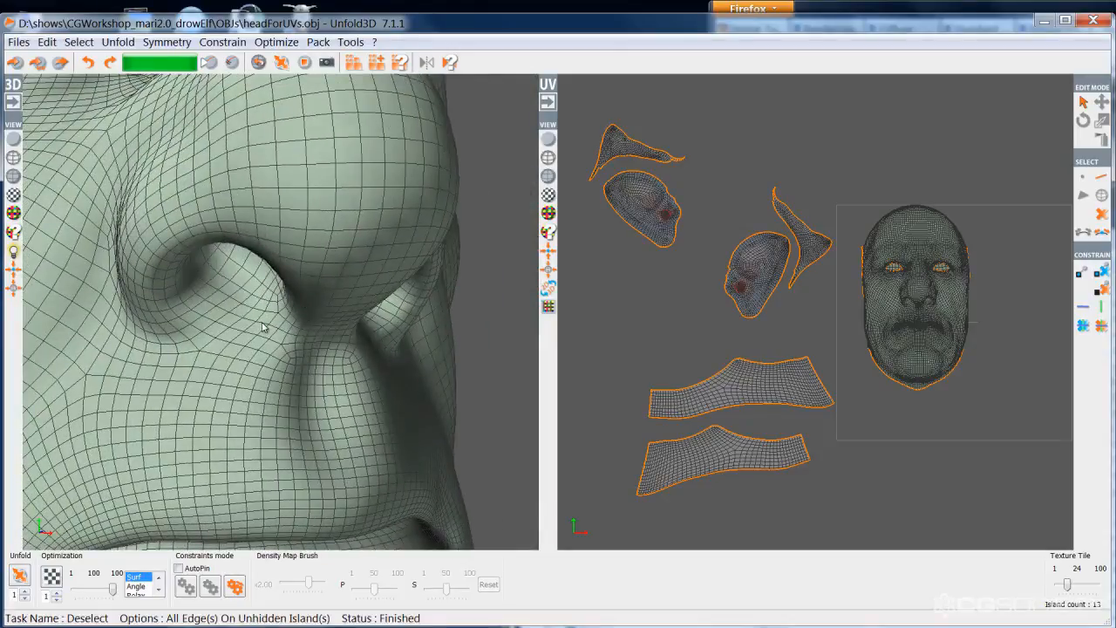
{"action": "double_click", "coordinate": [262, 326]}
{"action": "key", "text": "g"}
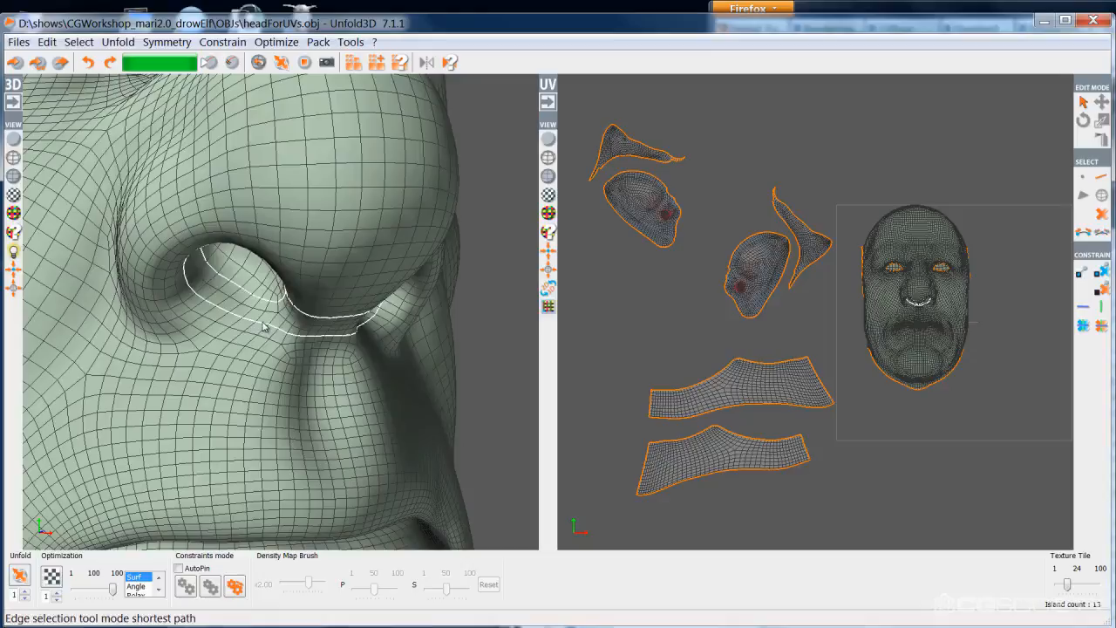
Step: Select a closed edge path around the inner rim of the first nostril and cut it
{"action": "left_click", "coordinate": [263, 326]}
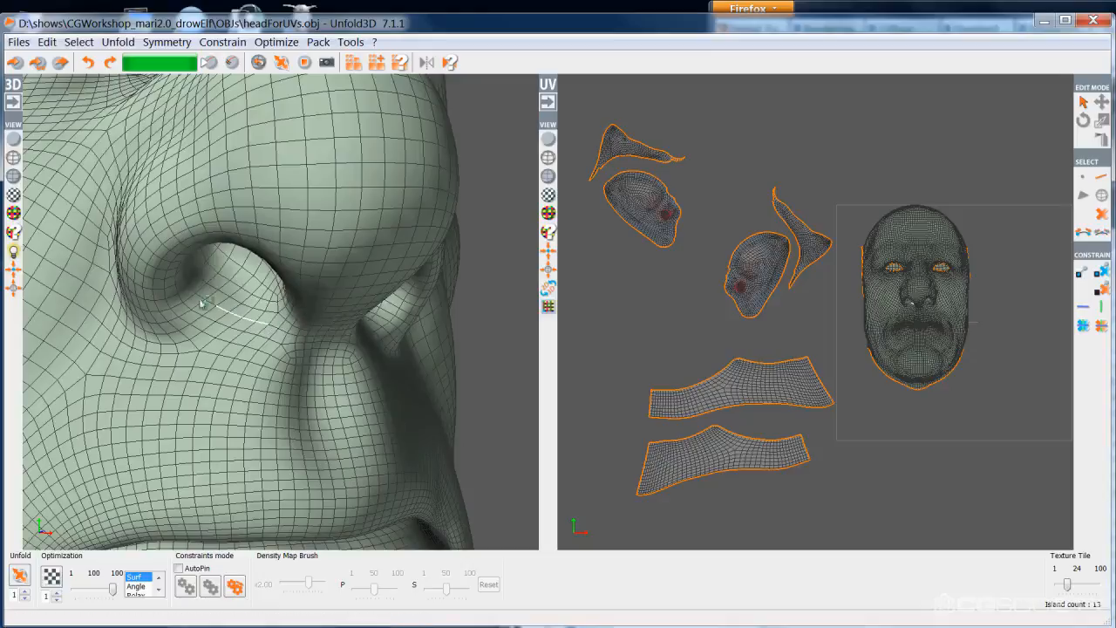
{"action": "left_click", "coordinate": [184, 271]}
{"action": "left_click_drag", "start_coordinate": [186, 273], "coordinate": [211, 236], "text": "alt"}
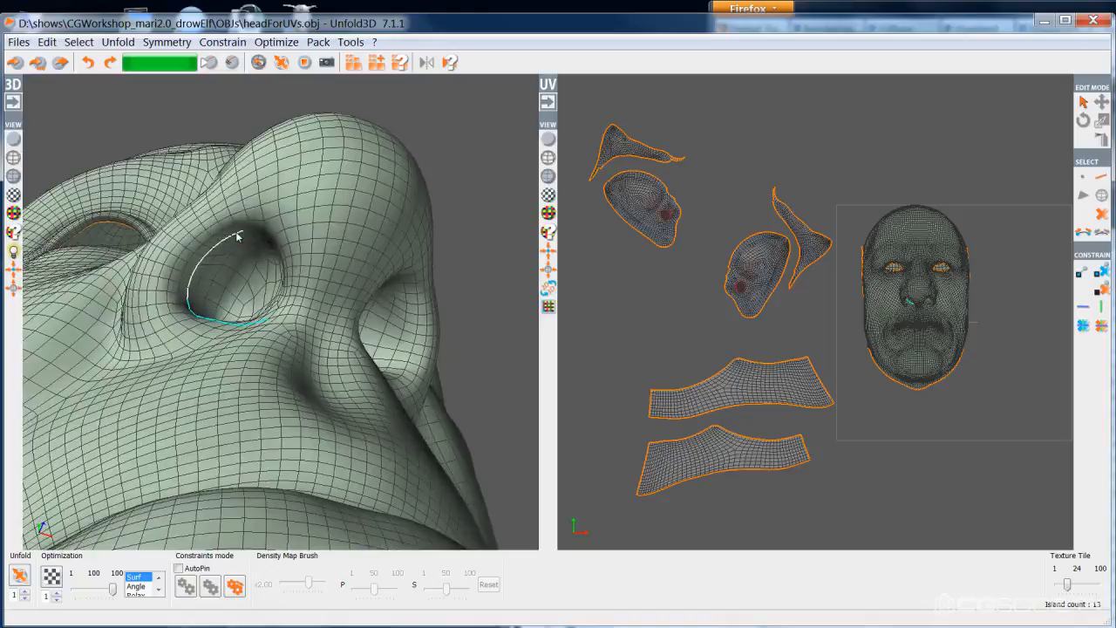
{"action": "left_click_drag", "start_coordinate": [290, 260], "coordinate": [287, 312], "text": "alt"}
{"action": "left_click", "coordinate": [310, 283]}
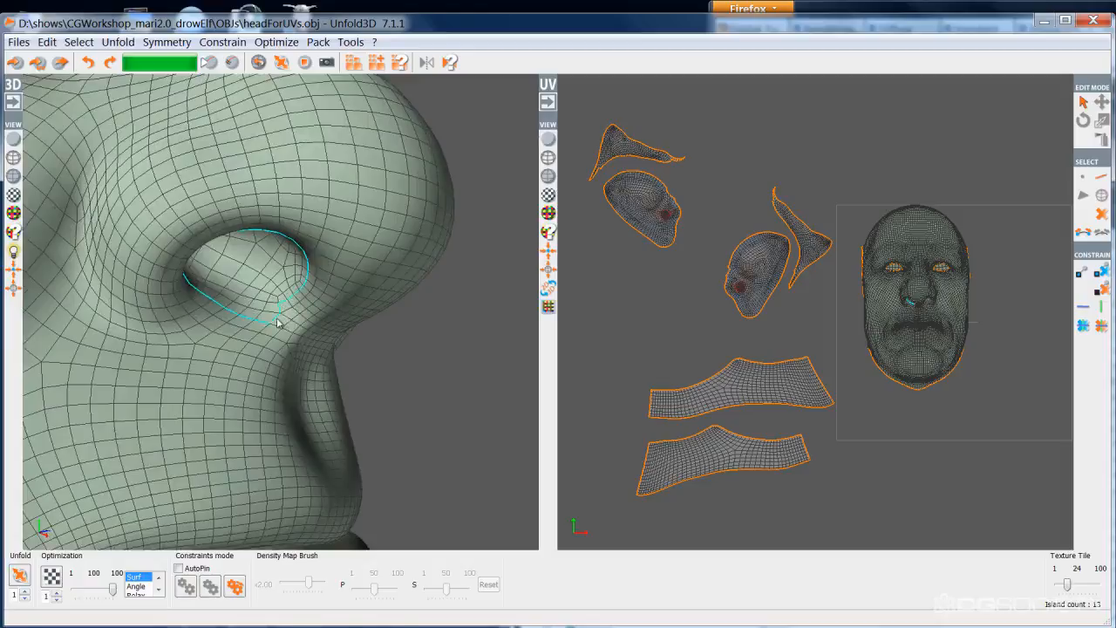
{"action": "left_click_drag", "start_coordinate": [339, 321], "coordinate": [308, 318], "text": "alt"}
{"action": "left_click", "coordinate": [364, 310]}
{"action": "key", "text": "c"}
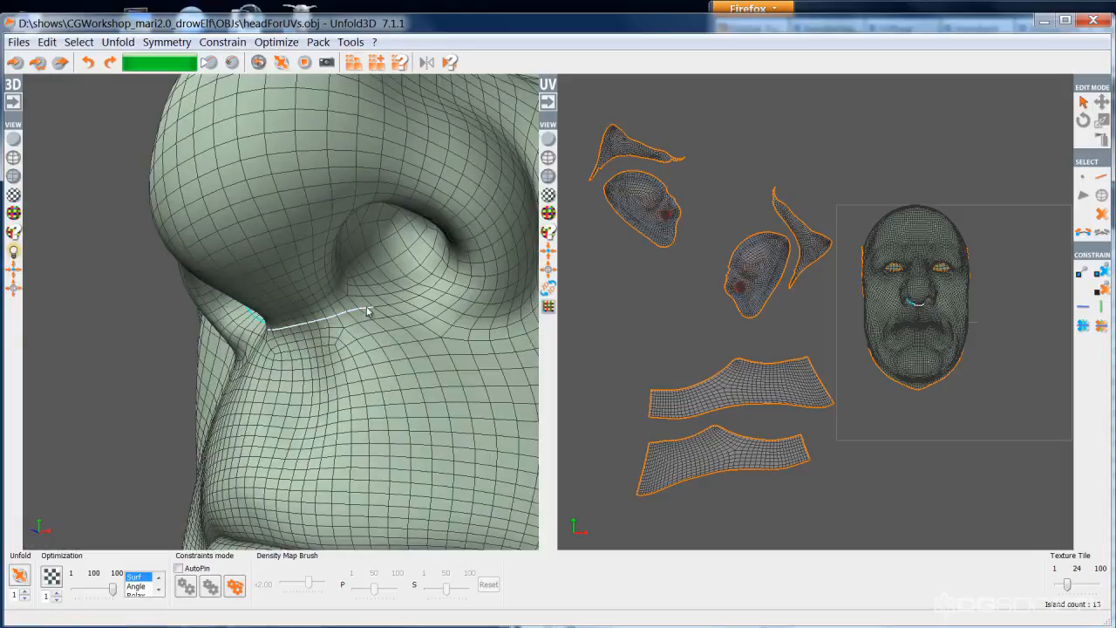
{"action": "left_click_drag", "start_coordinate": [354, 339], "coordinate": [340, 321], "text": "alt"}
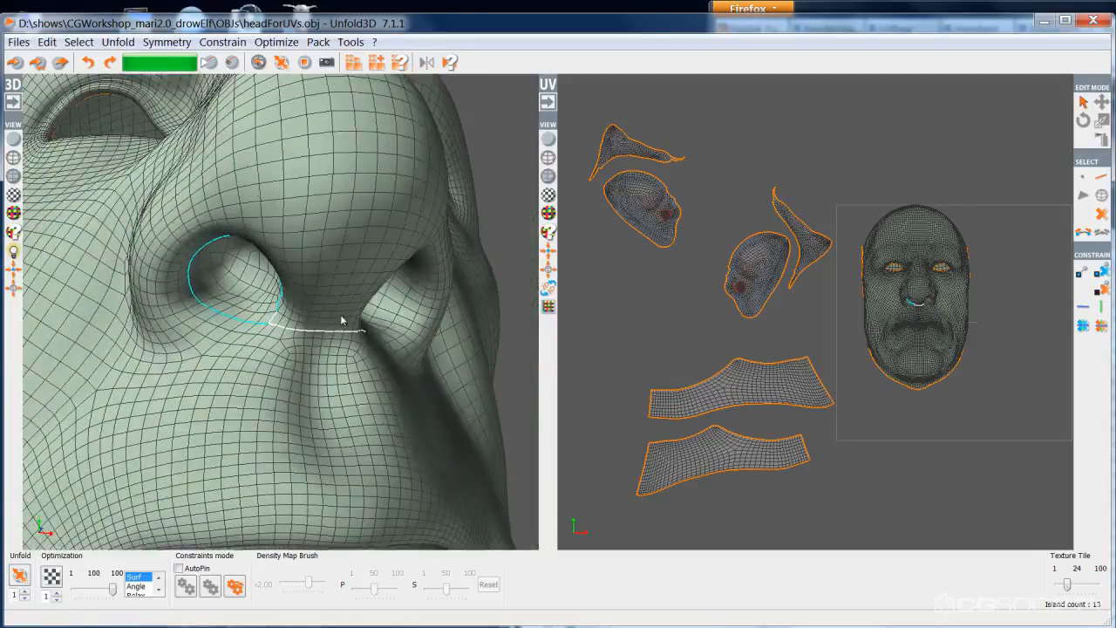
{"action": "key", "text": "c"}
Step: Select the matching closed edge path inside the second nostril and cut it
{"action": "left_click_drag", "start_coordinate": [388, 328], "coordinate": [518, 261], "text": "alt"}
{"action": "left_click", "coordinate": [451, 255]}
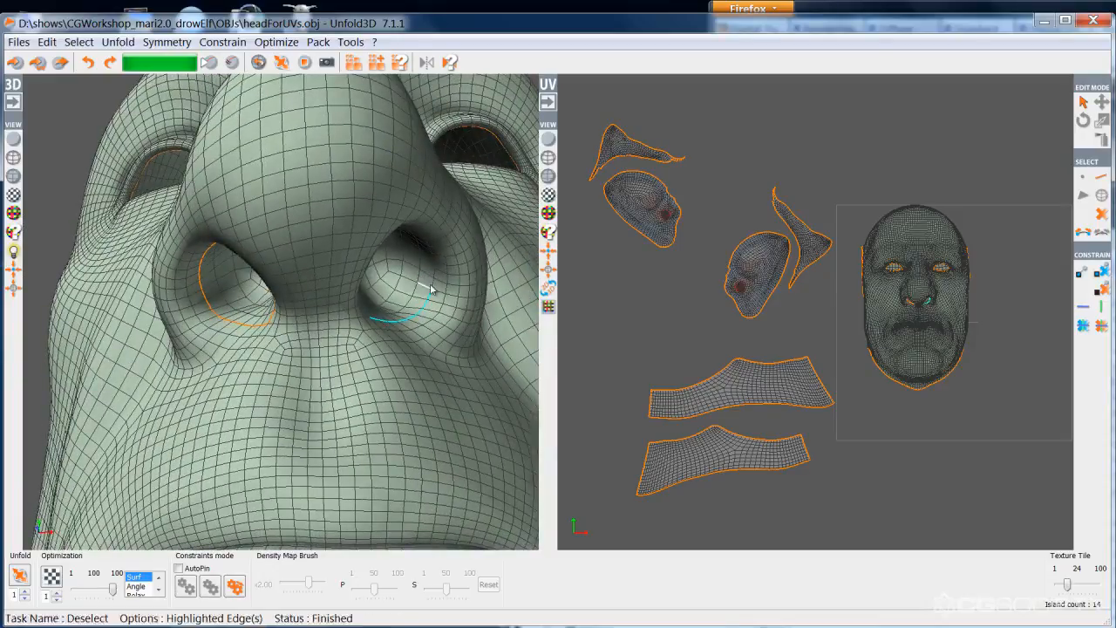
{"action": "left_click", "coordinate": [429, 240]}
{"action": "left_click_drag", "start_coordinate": [429, 240], "coordinate": [446, 297], "text": "alt"}
{"action": "left_click", "coordinate": [262, 203]}
{"action": "left_click", "coordinate": [316, 310]}
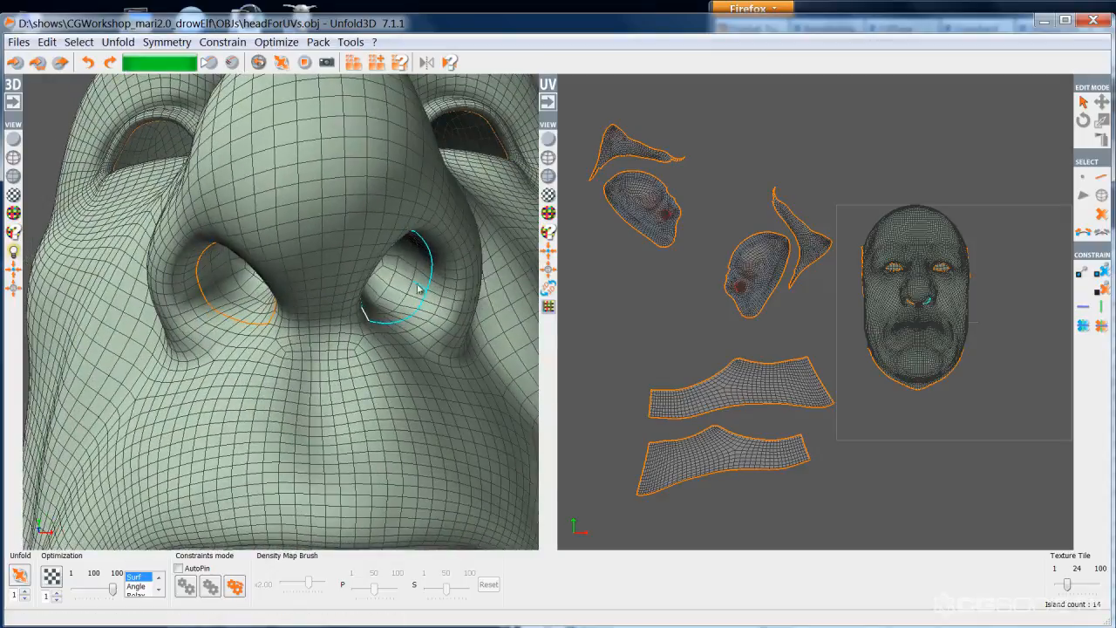
{"action": "key", "text": "c"}
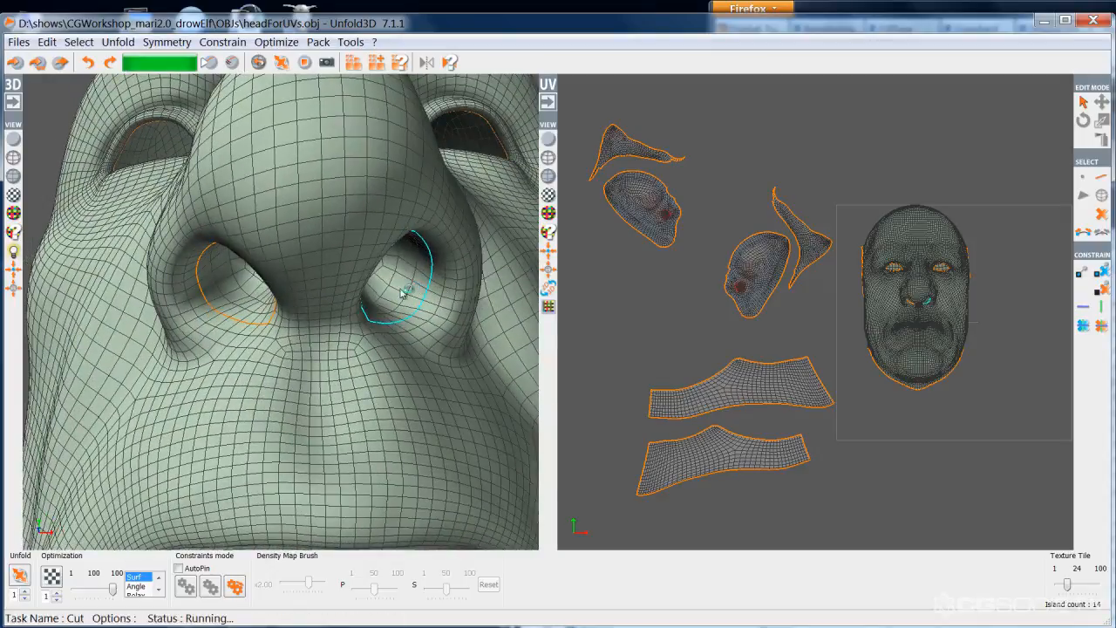
Step: Unfold the two nostril islands and move them out above the face island in the UV layout
{"action": "key", "text": "F4"}
{"action": "left_click", "coordinate": [408, 297]}
{"action": "key", "text": "u"}
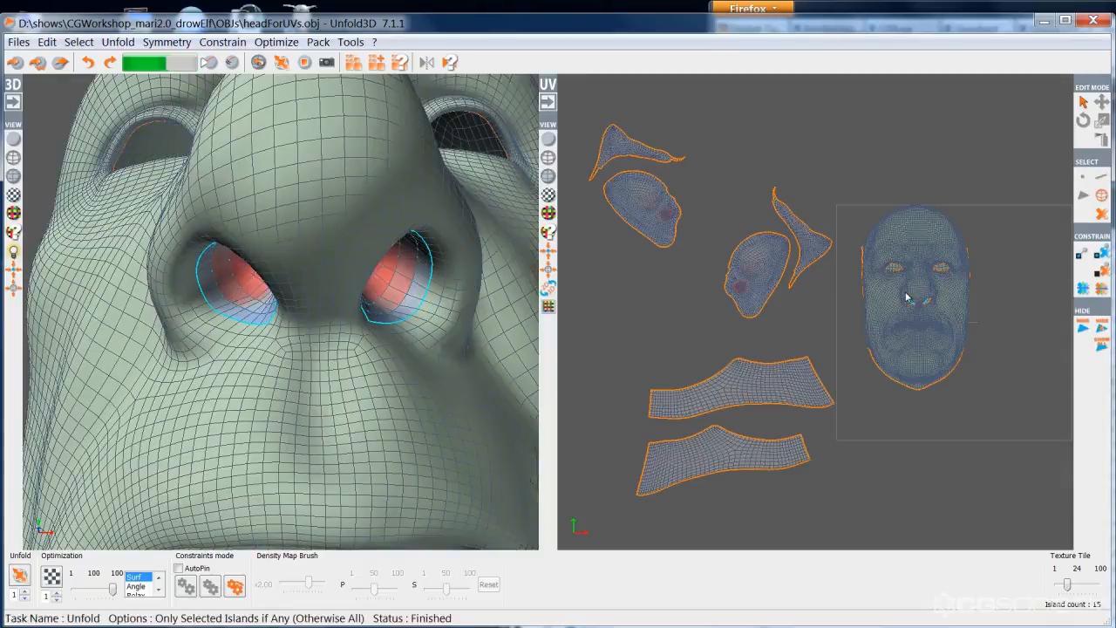
{"action": "left_click_drag", "start_coordinate": [909, 293], "coordinate": [890, 158]}
{"action": "left_click", "coordinate": [908, 146]}
Step: Select an edge loop across the middle of each nostril island with the loop tool and cut them
{"action": "left_click_drag", "start_coordinate": [421, 246], "coordinate": [398, 290], "text": "alt"}
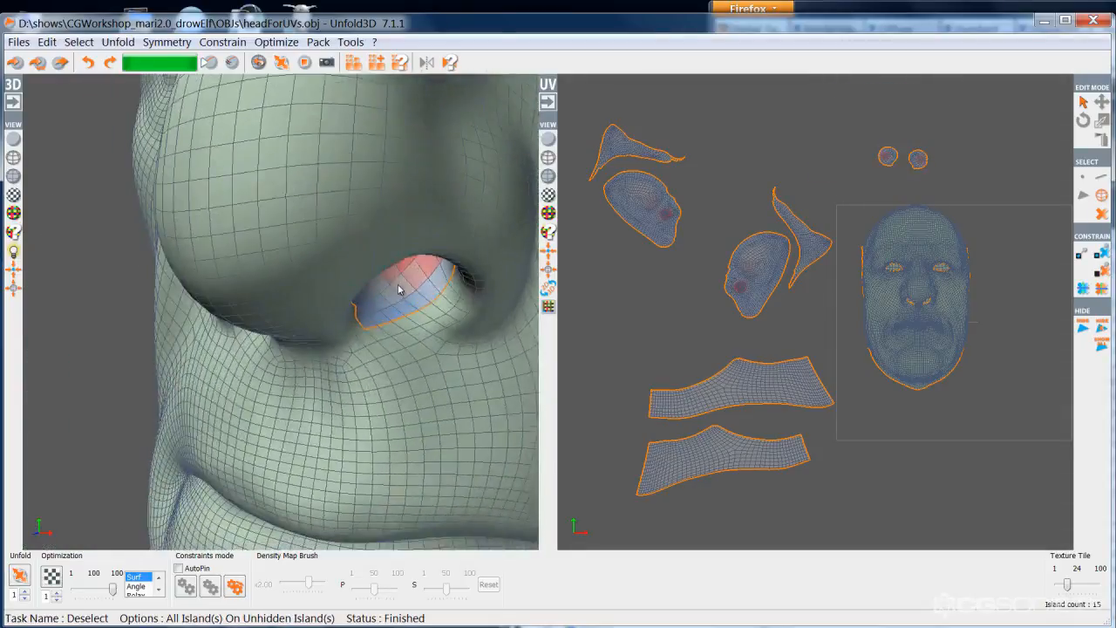
{"action": "scroll", "coordinate": [398, 286], "scroll_direction": "down", "scroll_amount": 2}
{"action": "scroll", "coordinate": [398, 284], "scroll_direction": "up", "scroll_amount": 1}
{"action": "middle_click_drag", "start_coordinate": [991, 225], "coordinate": [968, 289], "text": "alt"}
{"action": "scroll", "coordinate": [836, 287], "scroll_direction": "up", "scroll_amount": 6}
{"action": "middle_click_drag", "start_coordinate": [836, 286], "coordinate": [731, 345], "text": "alt"}
{"action": "scroll", "coordinate": [738, 331], "scroll_direction": "up", "scroll_amount": 2}
{"action": "right_click_drag", "start_coordinate": [714, 282], "coordinate": [731, 306]}
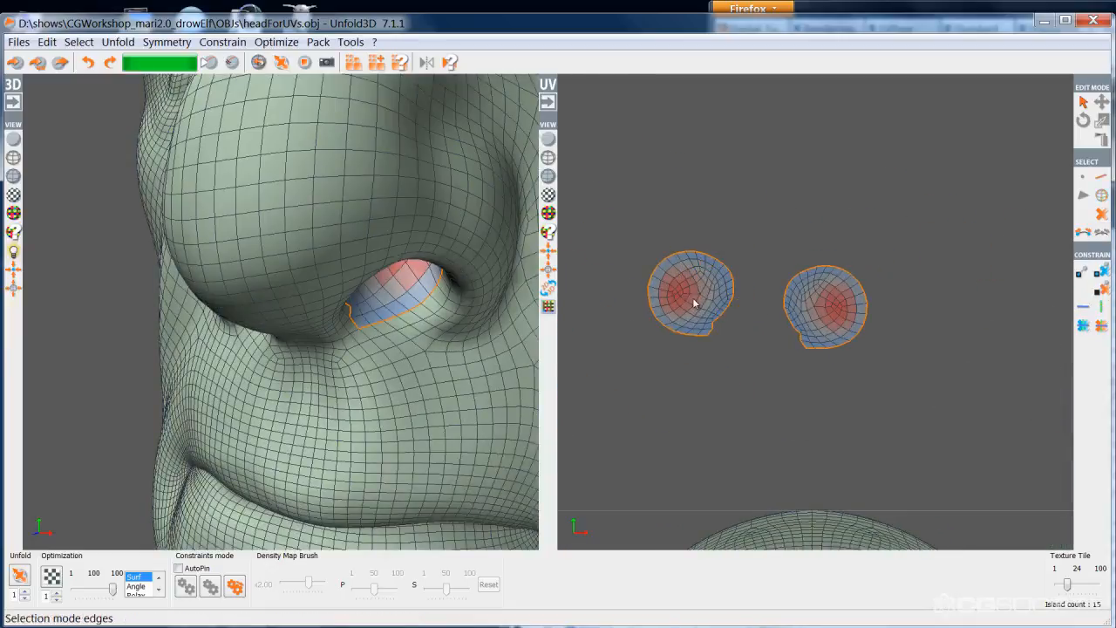
{"action": "key", "text": "l"}
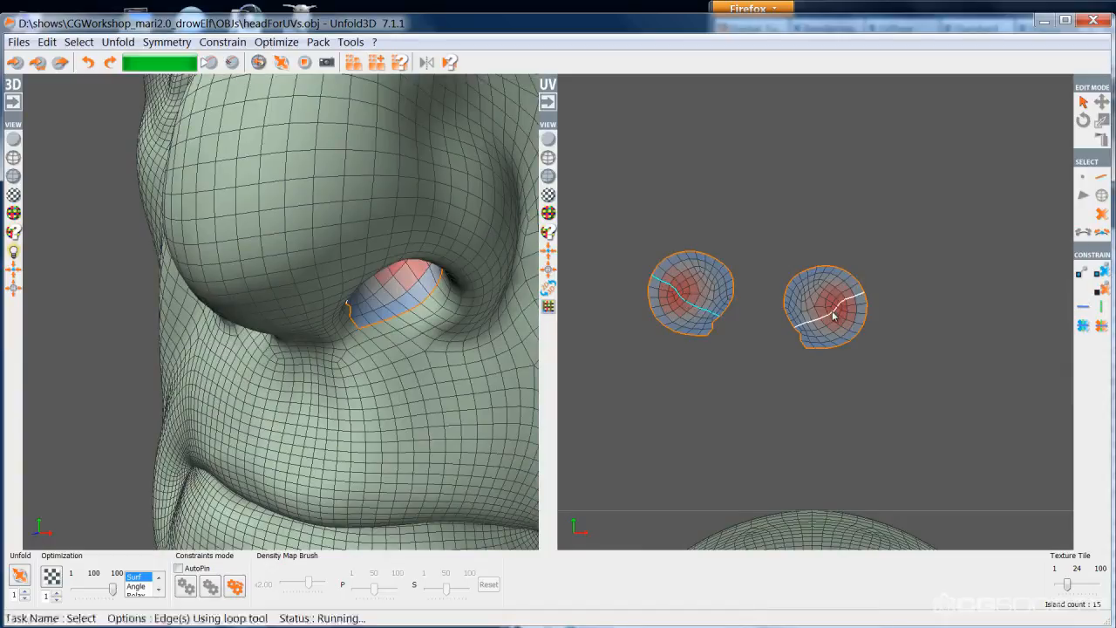
{"action": "key", "text": "c"}
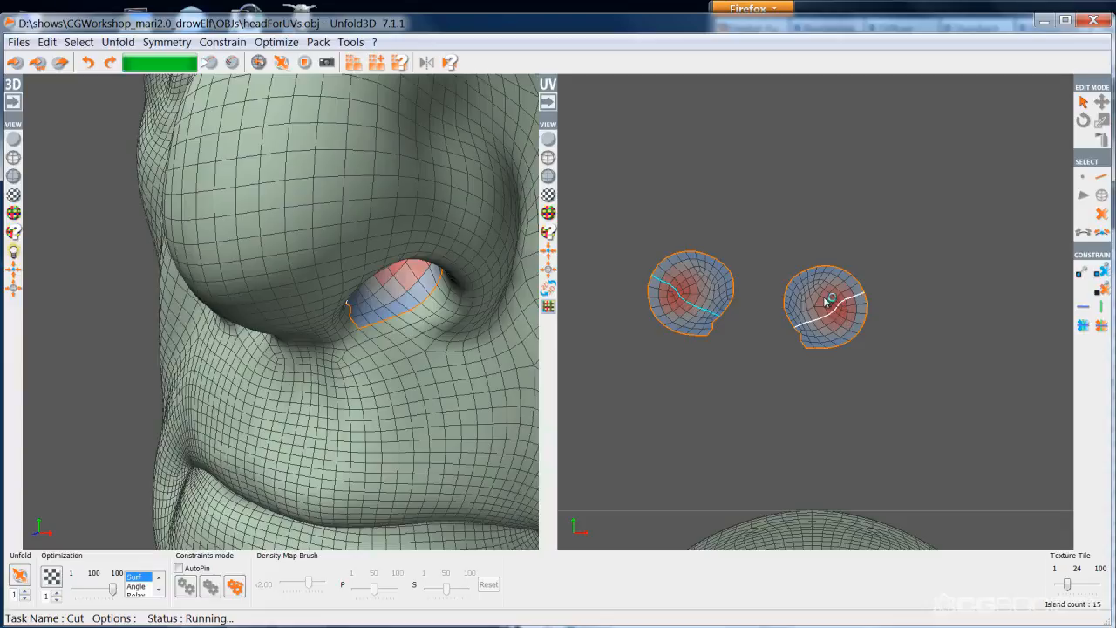
Step: Select the halves of both cut nostrils as islands and unfold them
{"action": "key", "text": "F4"}
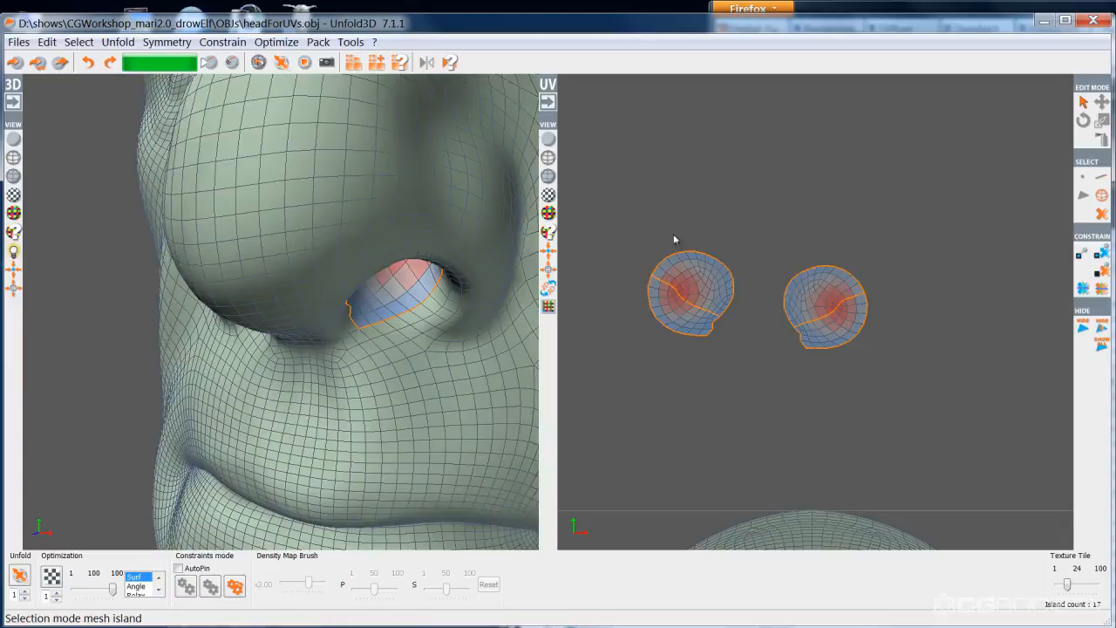
{"action": "left_click_drag", "start_coordinate": [663, 224], "coordinate": [882, 360]}
{"action": "key", "text": "u"}
{"action": "left_click", "coordinate": [755, 318]}
Step: Move the unfolded nostril halves apart so each upper half sits above its lower half in the UV layout
{"action": "key", "text": "space"}
{"action": "left_click_drag", "start_coordinate": [724, 288], "coordinate": [746, 248]}
{"action": "key", "text": "space"}
{"action": "left_click_drag", "start_coordinate": [687, 315], "coordinate": [722, 314]}
{"action": "key", "text": "space"}
{"action": "left_click_drag", "start_coordinate": [825, 292], "coordinate": [857, 241]}
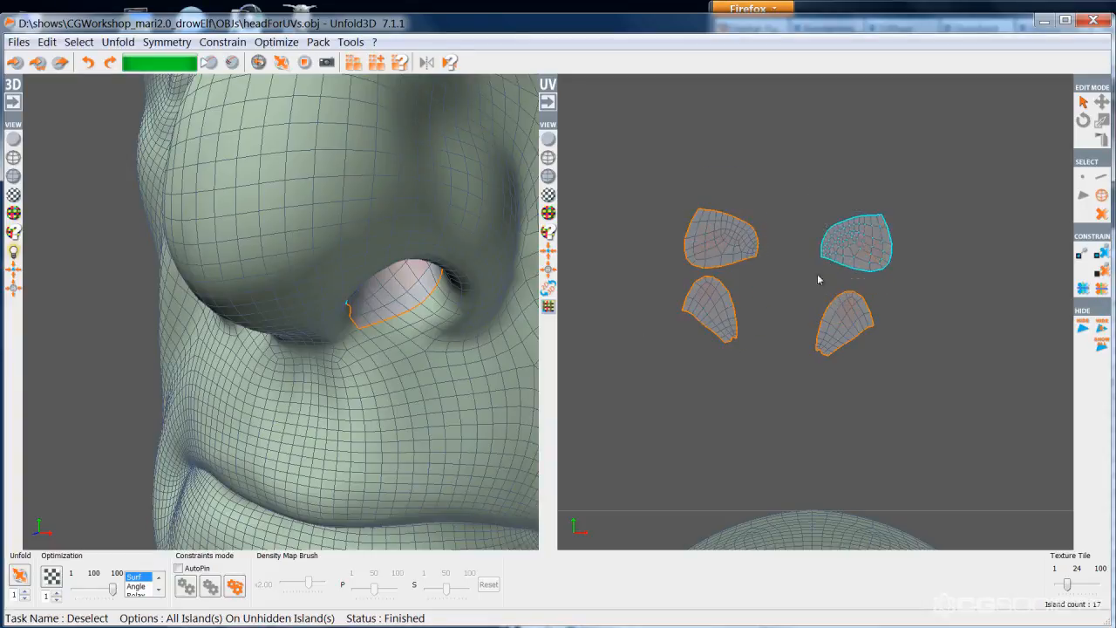
Step: Select the closed edge loop running along the inside of the lips with the loop tool
{"action": "middle_click_drag", "start_coordinate": [360, 299], "coordinate": [316, 276]}
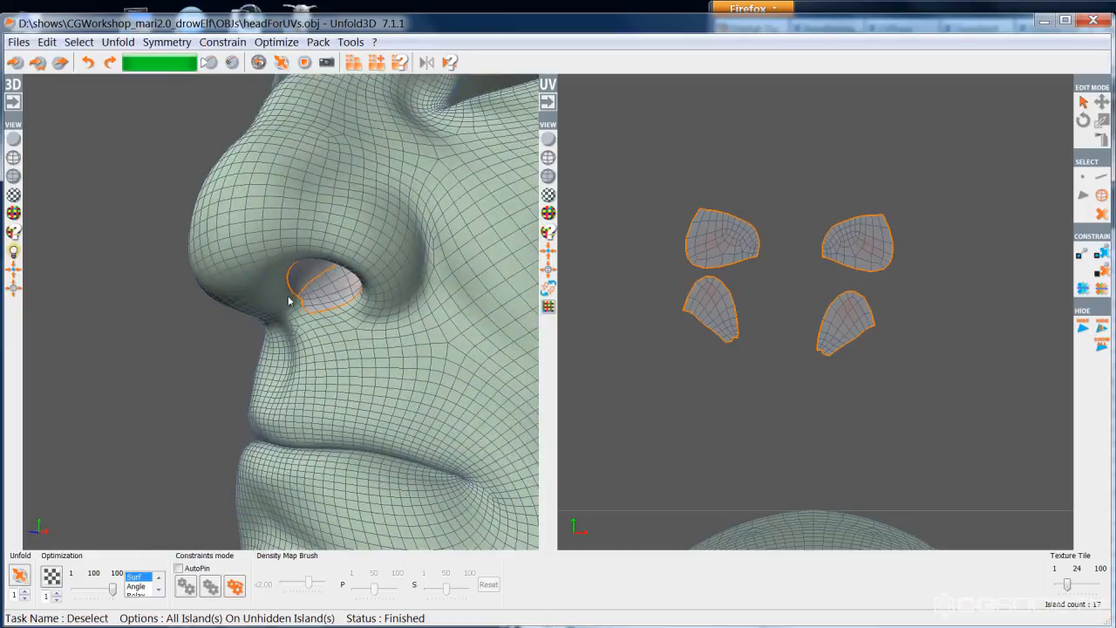
{"action": "mouse_move", "coordinate": [343, 293]}
{"action": "middle_mouse_down"}
{"action": "mouse_move", "coordinate": [424, 308]}
{"action": "mouse_move", "coordinate": [398, 267]}
{"action": "mouse_move", "coordinate": [258, 311]}
{"action": "mouse_move", "coordinate": [424, 289]}
{"action": "mouse_move", "coordinate": [130, 269]}
{"action": "mouse_move", "coordinate": [132, 259]}
{"action": "mouse_move", "coordinate": [210, 282]}
{"action": "mouse_move", "coordinate": [436, 291]}
{"action": "mouse_move", "coordinate": [461, 322]}
{"action": "mouse_move", "coordinate": [414, 304]}
{"action": "mouse_move", "coordinate": [331, 304]}
{"action": "middle_mouse_up"}
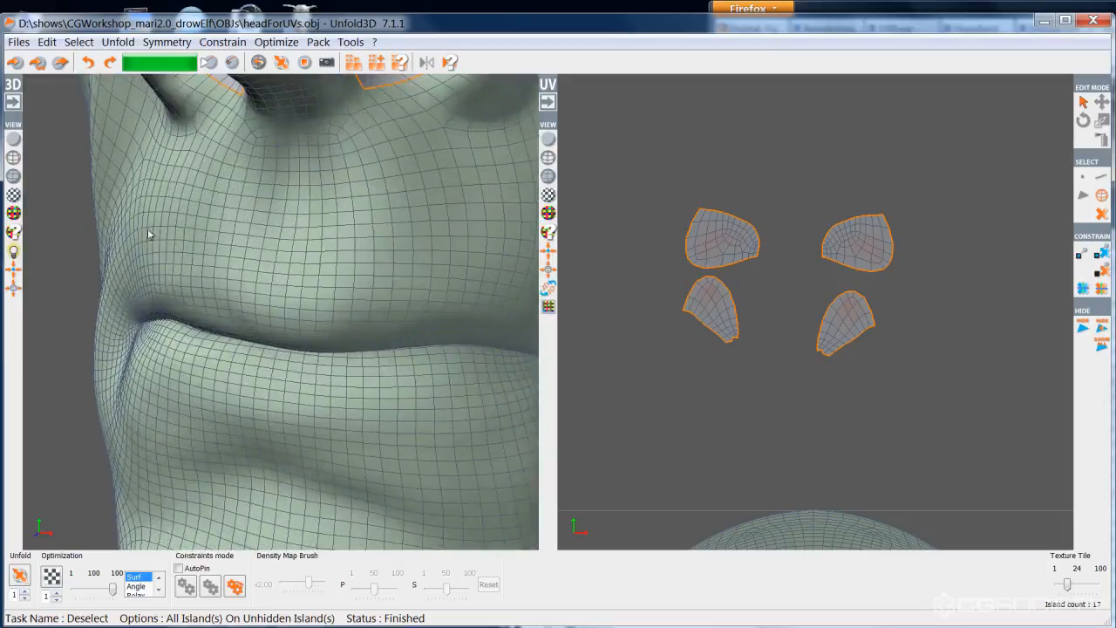
{"action": "middle_click_drag", "start_coordinate": [240, 301], "coordinate": [82, 278]}
{"action": "right_click", "coordinate": [241, 272]}
{"action": "left_click", "coordinate": [253, 283]}
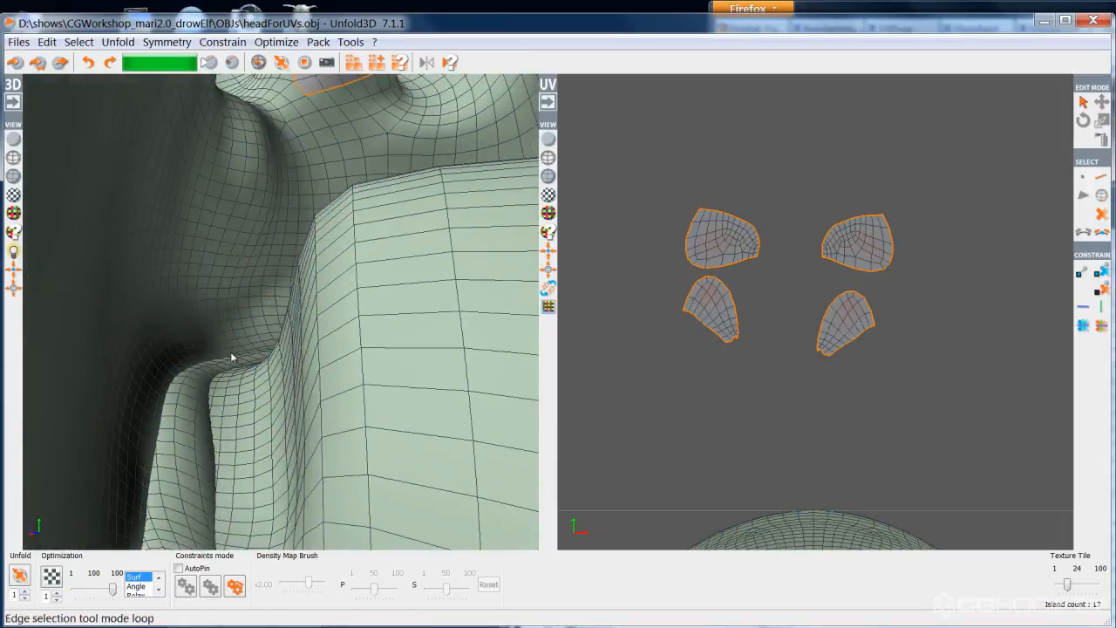
{"action": "left_click", "coordinate": [200, 371]}
Step: Examine the path of the selected lip loop around the mouth in the wireframe, checker and shaded-wireframe displays
{"action": "mouse_move", "coordinate": [201, 381]}
{"action": "middle_mouse_down"}
{"action": "mouse_move", "coordinate": [341, 368]}
{"action": "mouse_move", "coordinate": [352, 381]}
{"action": "middle_mouse_up"}
{"action": "left_click", "coordinate": [11, 144]}
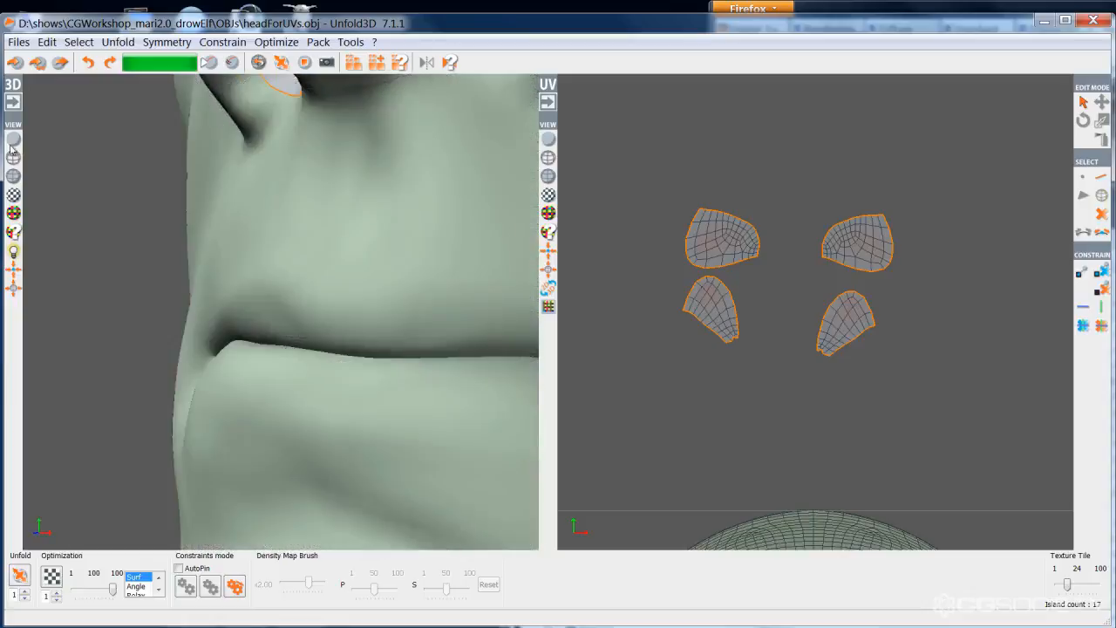
{"action": "left_click", "coordinate": [13, 157]}
{"action": "mouse_move", "coordinate": [369, 279]}
{"action": "middle_mouse_down"}
{"action": "mouse_move", "coordinate": [252, 308]}
{"action": "mouse_move", "coordinate": [246, 333]}
{"action": "middle_mouse_up"}
{"action": "middle_click_drag", "start_coordinate": [290, 319], "coordinate": [225, 324]}
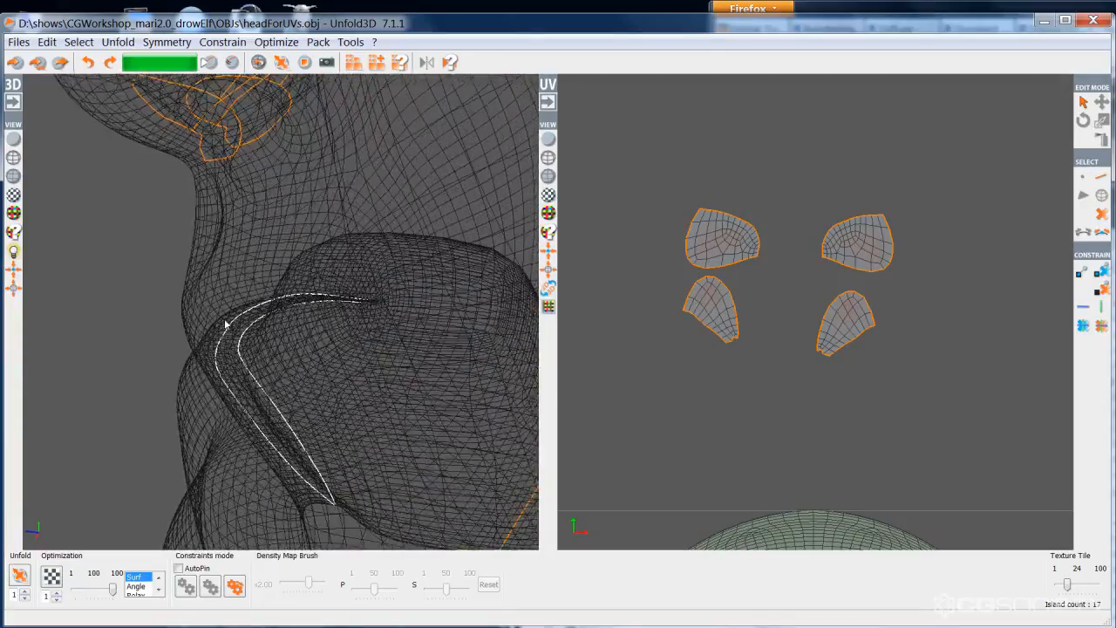
{"action": "left_click", "coordinate": [14, 176]}
{"action": "scroll", "coordinate": [281, 291], "scroll_direction": "up", "scroll_amount": 5}
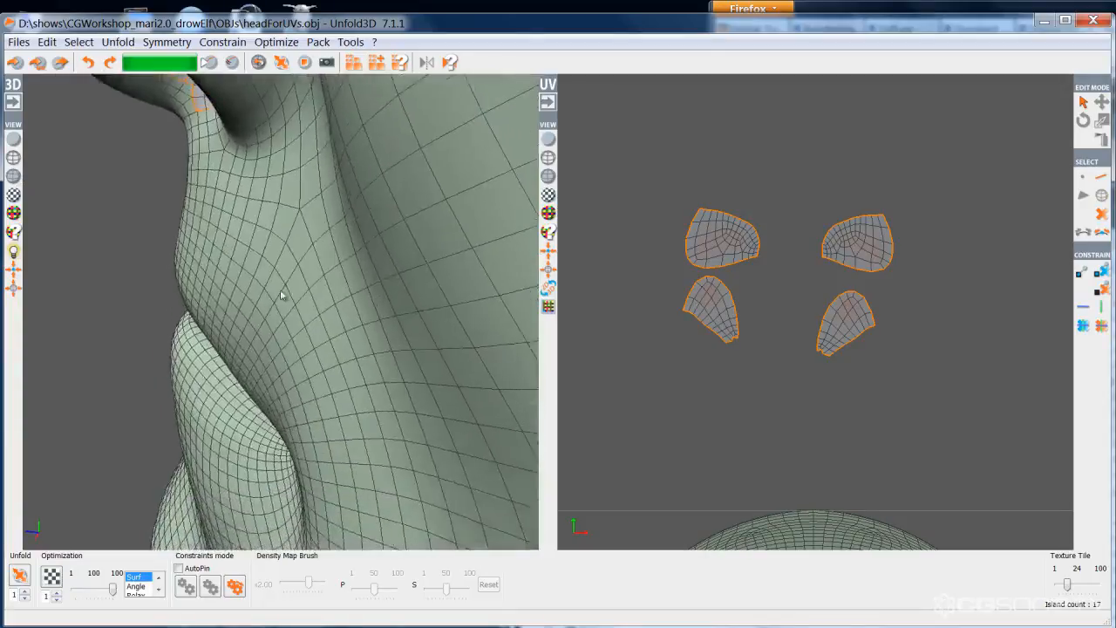
{"action": "middle_click_drag", "start_coordinate": [291, 306], "coordinate": [225, 275]}
{"action": "left_click", "coordinate": [13, 156]}
{"action": "left_click", "coordinate": [13, 157]}
{"action": "mouse_move", "coordinate": [375, 244]}
{"action": "middle_mouse_down"}
{"action": "mouse_move", "coordinate": [293, 279]}
{"action": "mouse_move", "coordinate": [294, 296]}
{"action": "mouse_move", "coordinate": [371, 273]}
{"action": "middle_mouse_up"}
{"action": "left_click", "coordinate": [14, 195]}
{"action": "scroll", "coordinate": [271, 254], "scroll_direction": "down", "scroll_amount": 3}
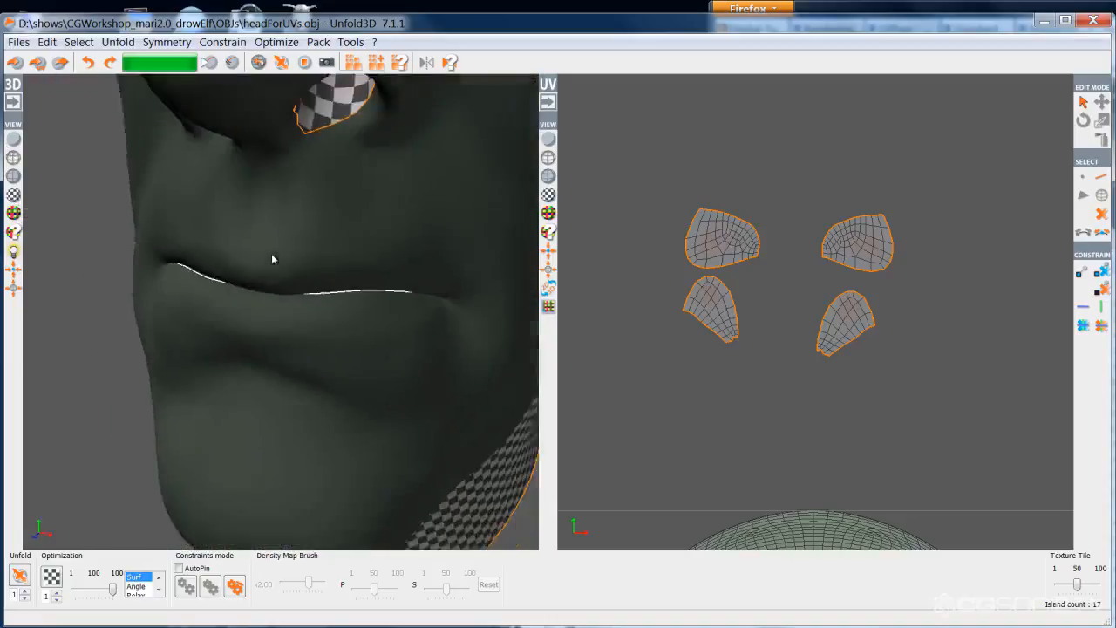
{"action": "left_click", "coordinate": [13, 176]}
{"action": "mouse_move", "coordinate": [287, 261]}
{"action": "middle_mouse_down"}
{"action": "mouse_move", "coordinate": [204, 292]}
{"action": "mouse_move", "coordinate": [239, 305]}
{"action": "middle_mouse_up"}
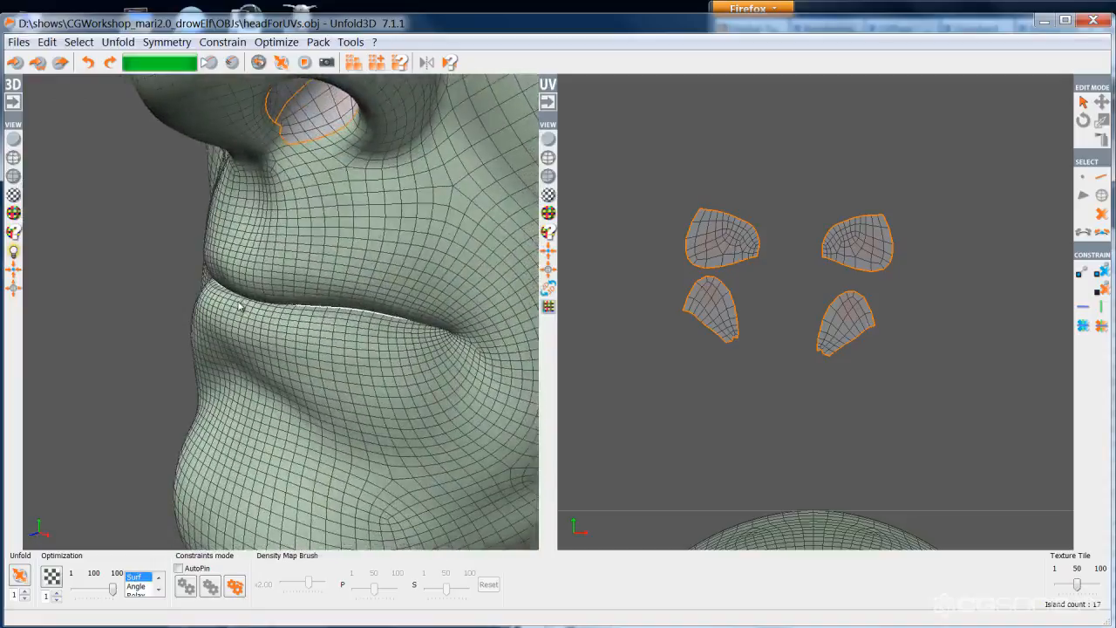
{"action": "left_click", "coordinate": [14, 158]}
{"action": "mouse_move", "coordinate": [361, 291]}
{"action": "middle_mouse_down"}
{"action": "mouse_move", "coordinate": [363, 319]}
{"action": "mouse_move", "coordinate": [280, 321]}
{"action": "mouse_move", "coordinate": [382, 309]}
{"action": "middle_mouse_up"}
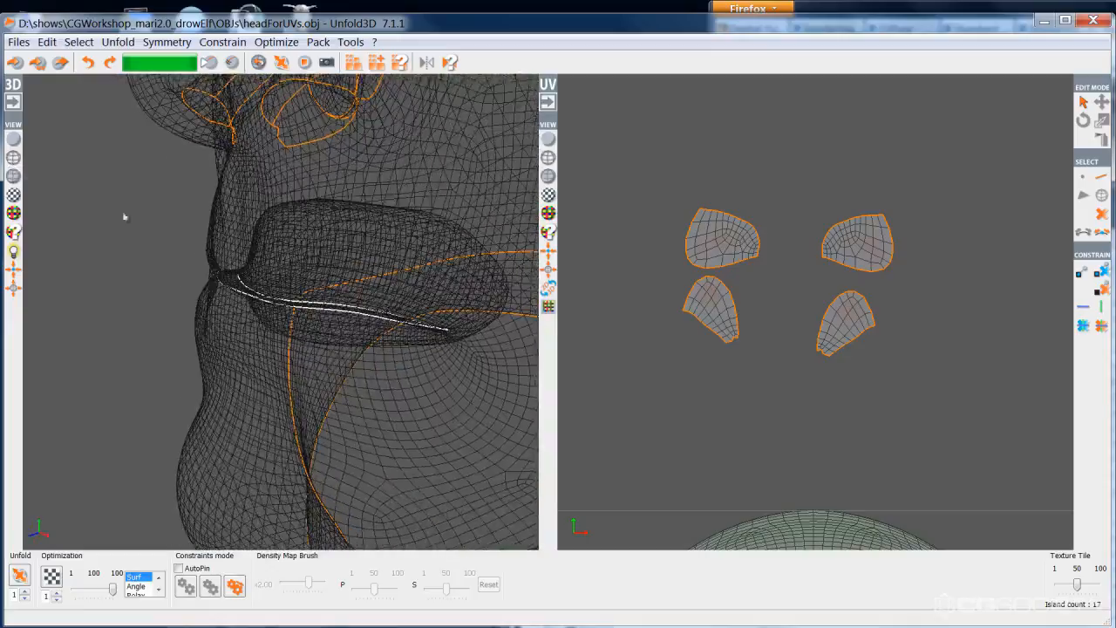
{"action": "left_click", "coordinate": [13, 176]}
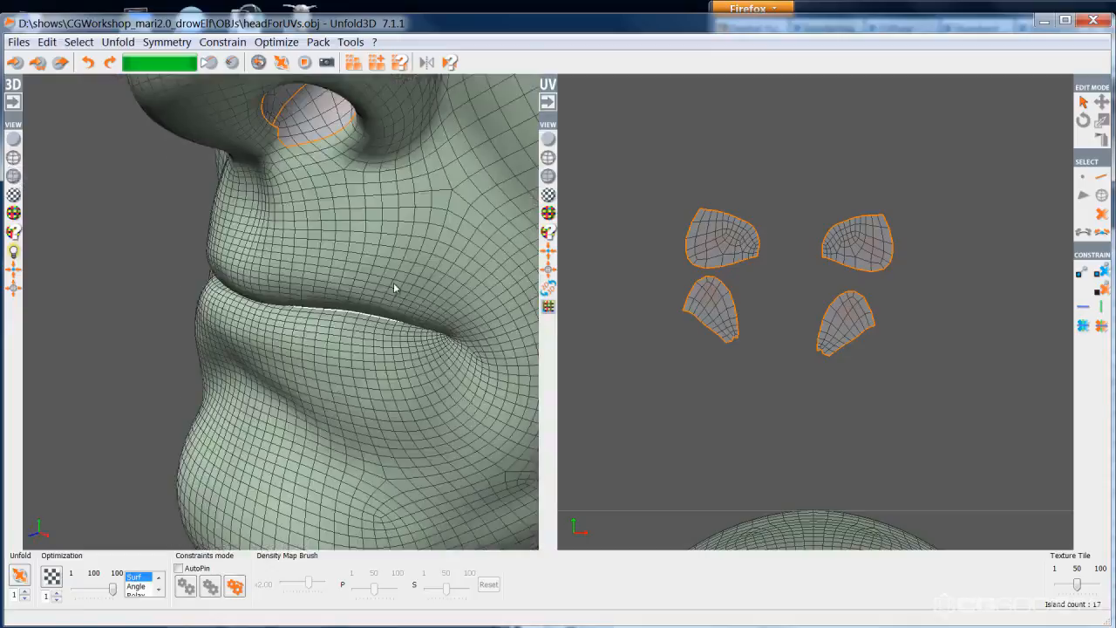
Step: Cut the selected lip loop and a second edge loop running lengthwise around the middle of the mouth bag
{"action": "key", "text": "c"}
{"action": "key", "text": "d"}
{"action": "left_click_drag", "start_coordinate": [394, 285], "coordinate": [301, 270], "text": "alt"}
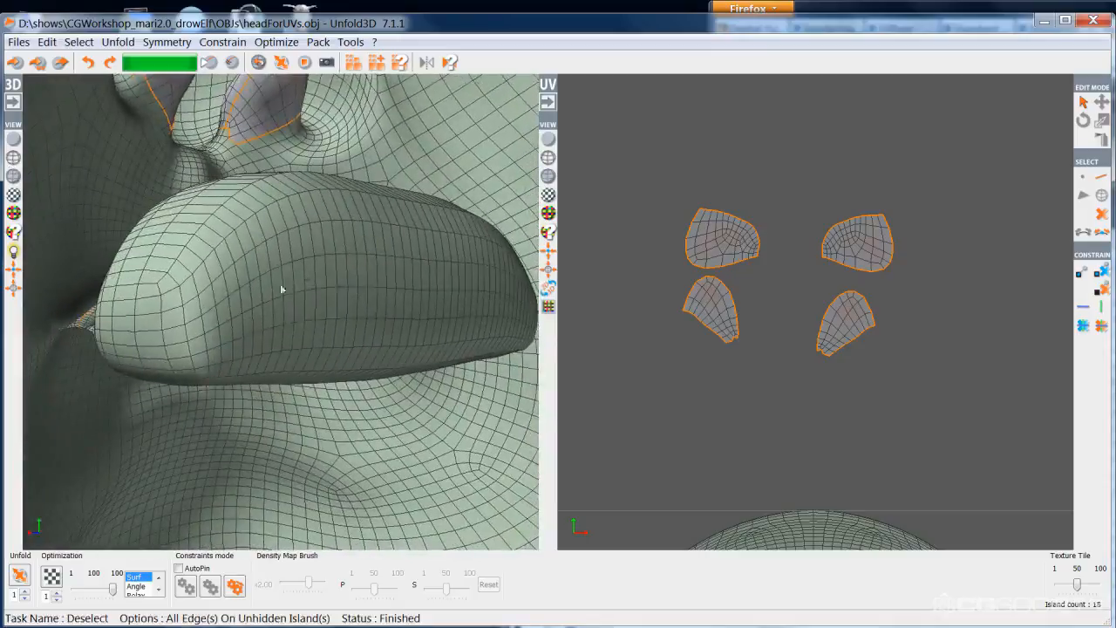
{"action": "double_click", "coordinate": [292, 303]}
{"action": "double_click", "coordinate": [288, 297]}
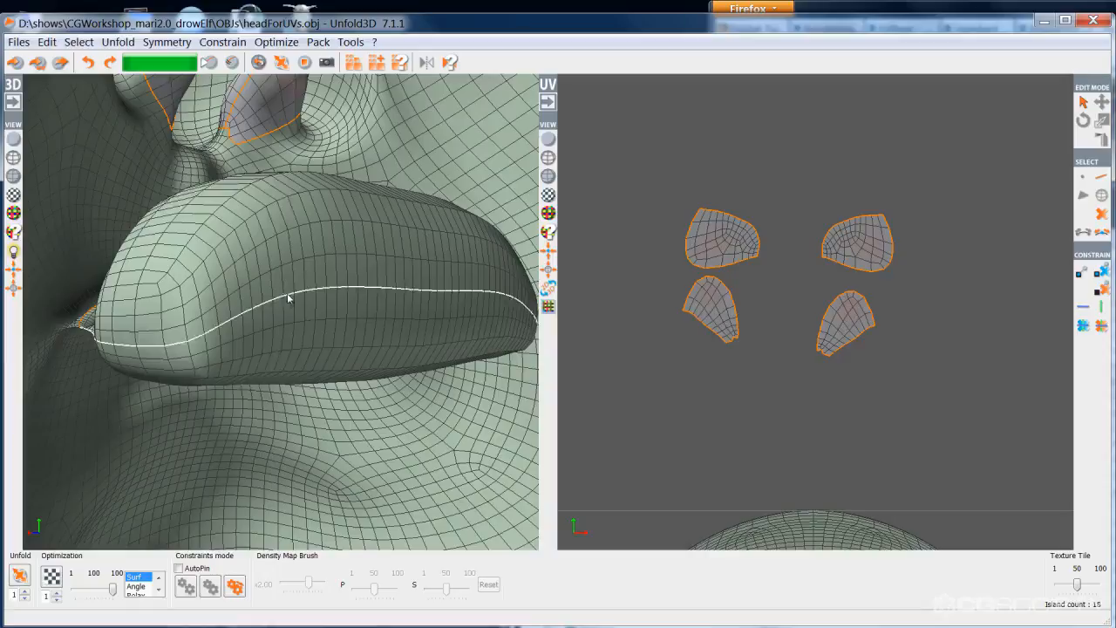
{"action": "key", "text": "c"}
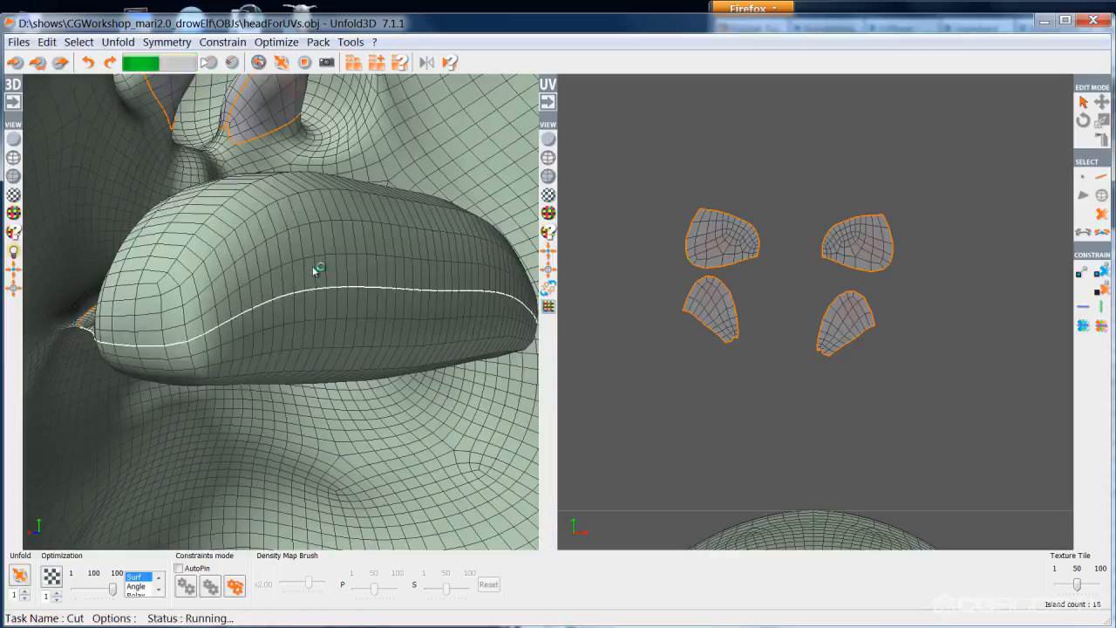
Step: Select the two mouth bag islands, unfold them and move them beside the face island in the UV layout
{"action": "key", "text": "i"}
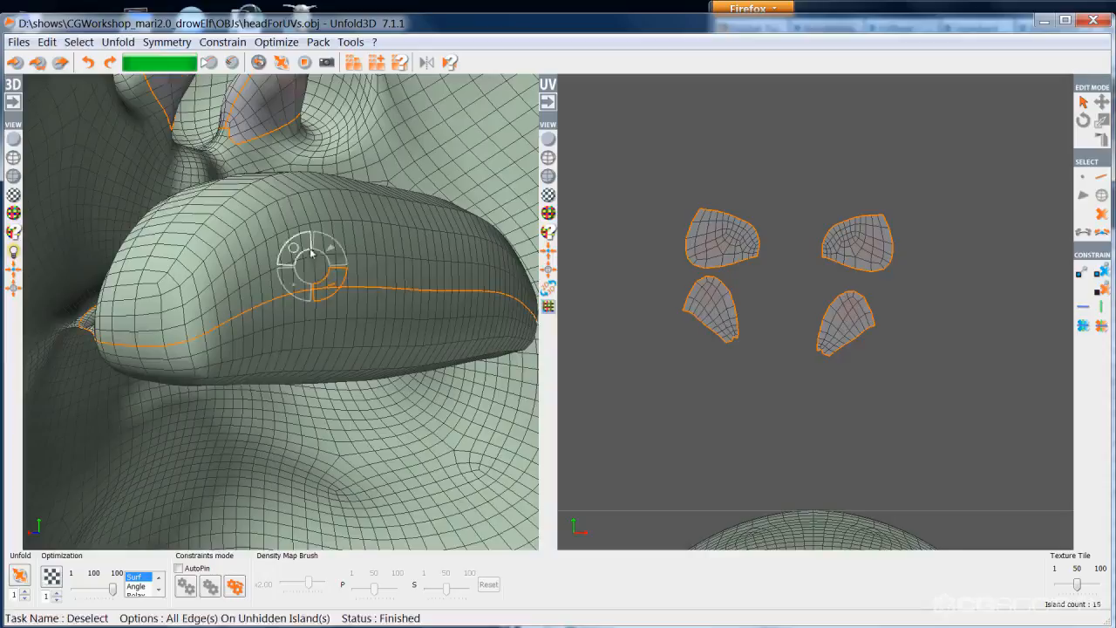
{"action": "left_click", "coordinate": [324, 320]}
{"action": "right_click_drag", "start_coordinate": [946, 413], "coordinate": [943, 373], "text": "alt"}
{"action": "middle_click_drag", "start_coordinate": [942, 372], "coordinate": [929, 278], "text": "alt"}
{"action": "key", "text": "u"}
{"action": "key", "text": "space"}
{"action": "left_click_drag", "start_coordinate": [850, 266], "coordinate": [994, 271]}
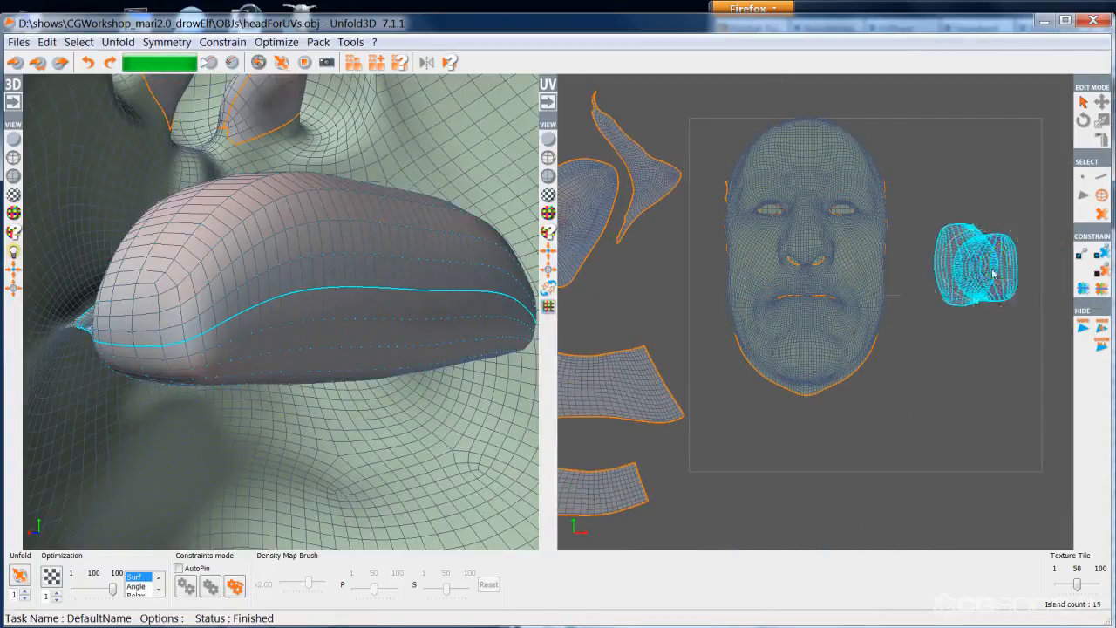
Step: Separate the overlapping mouth bag islands by moving one above the other, and clear the selection
{"action": "left_click", "coordinate": [964, 308]}
{"action": "middle_click_drag", "start_coordinate": [963, 306], "coordinate": [961, 308], "text": "alt"}
{"action": "key", "text": "space"}
{"action": "left_click_drag", "start_coordinate": [982, 277], "coordinate": [967, 172]}
{"action": "left_click", "coordinate": [968, 370]}
Step: Select the edge loop along the inner eyelid rim of the first eye with the loop tool and cut it
{"action": "middle_click_drag", "start_coordinate": [363, 296], "coordinate": [296, 355]}
{"action": "scroll", "coordinate": [375, 297], "scroll_direction": "down", "scroll_amount": 5}
{"action": "scroll", "coordinate": [297, 355], "scroll_direction": "up", "scroll_amount": 10}
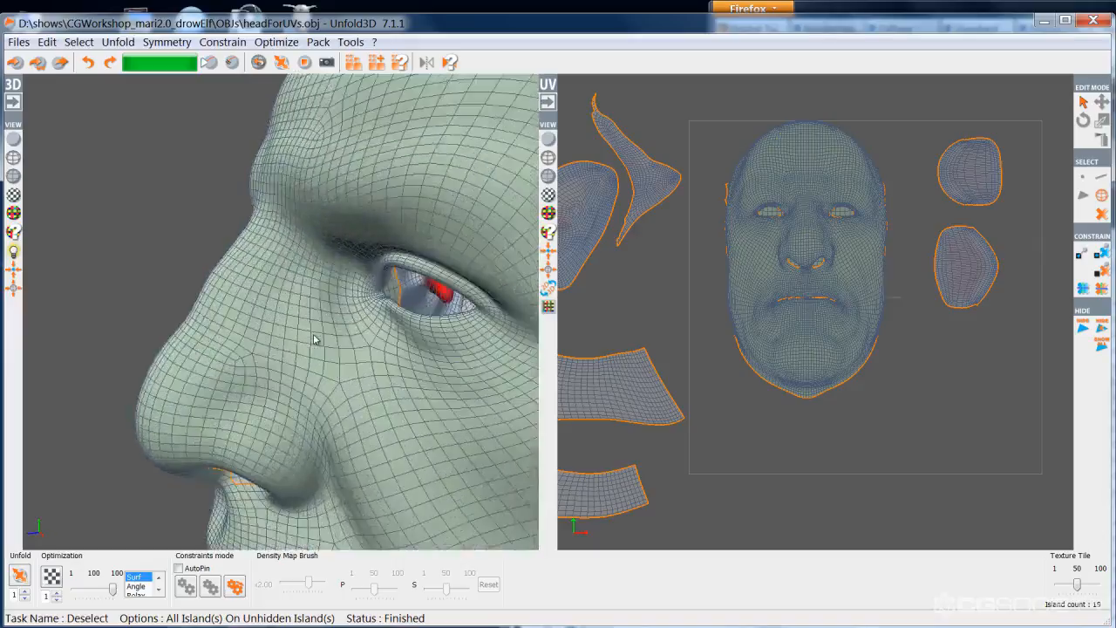
{"action": "scroll", "coordinate": [271, 355], "scroll_direction": "up", "scroll_amount": 10}
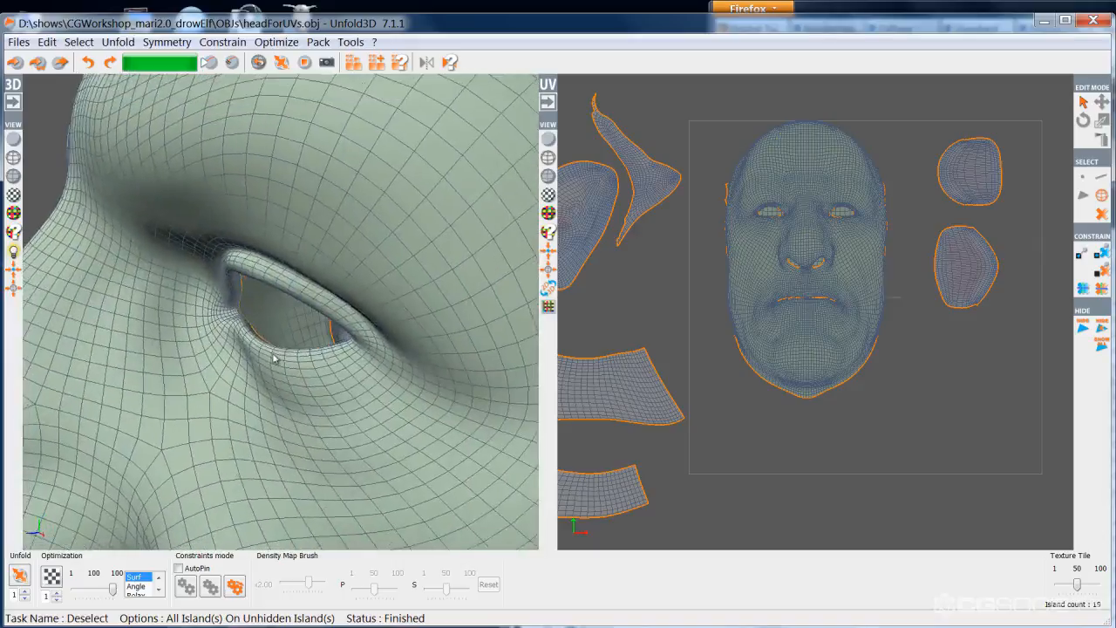
{"action": "scroll", "coordinate": [250, 355], "scroll_direction": "up", "scroll_amount": 5}
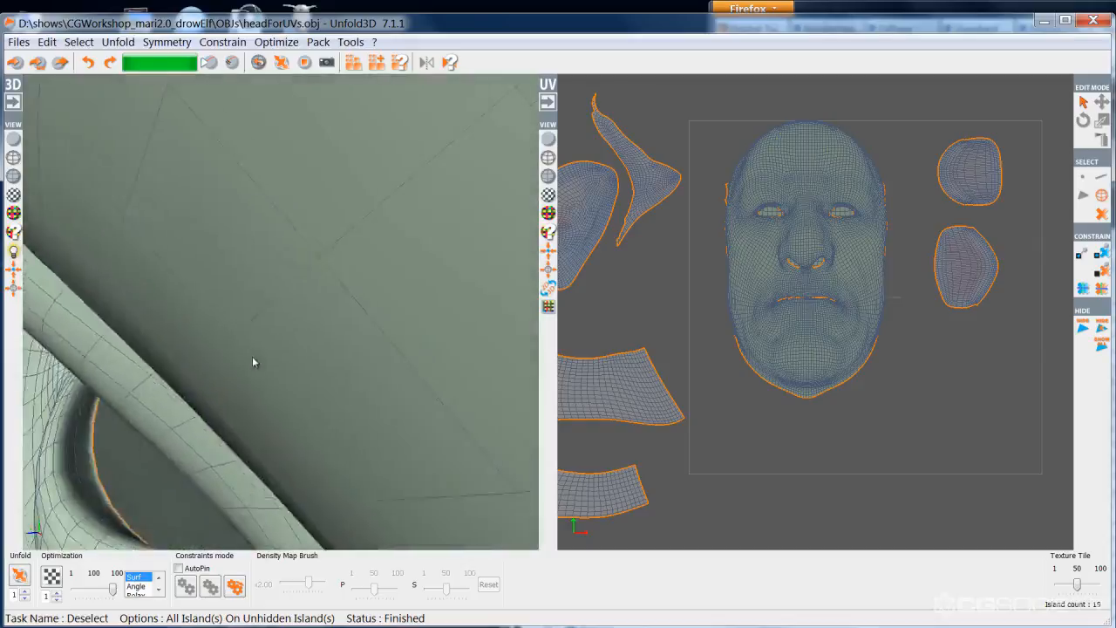
{"action": "scroll", "coordinate": [253, 360], "scroll_direction": "down", "scroll_amount": 5}
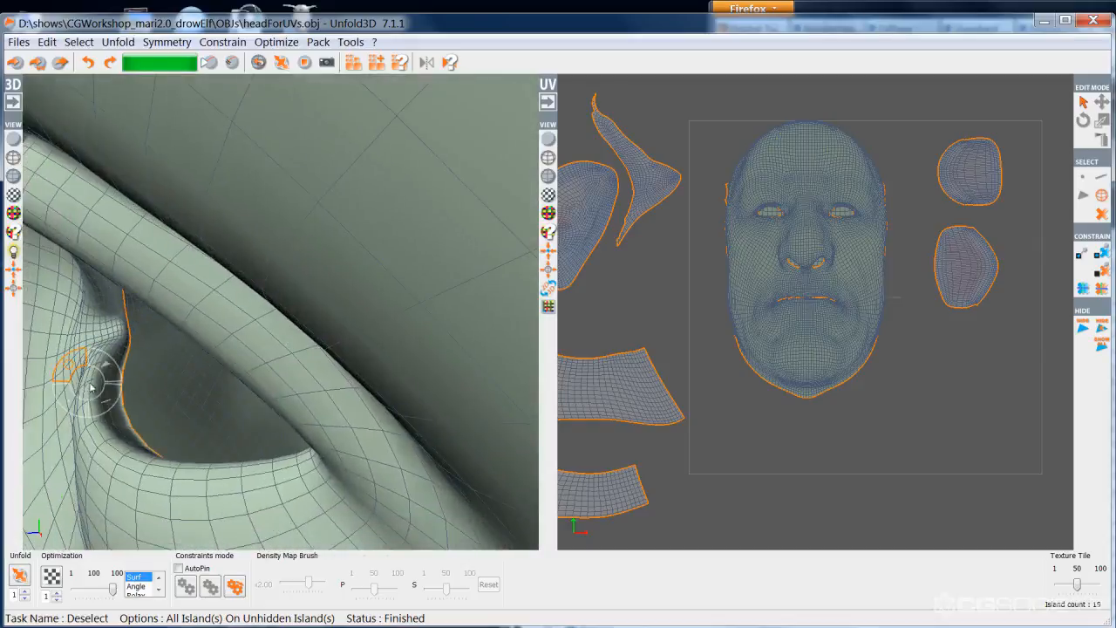
{"action": "key", "text": "e"}
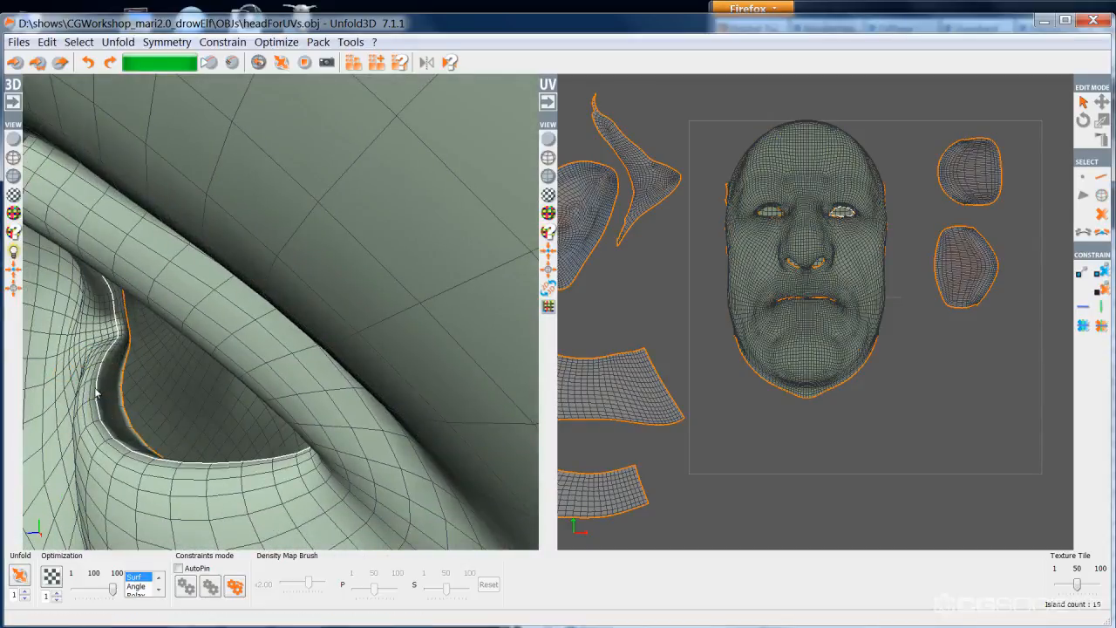
{"action": "left_click", "coordinate": [97, 395]}
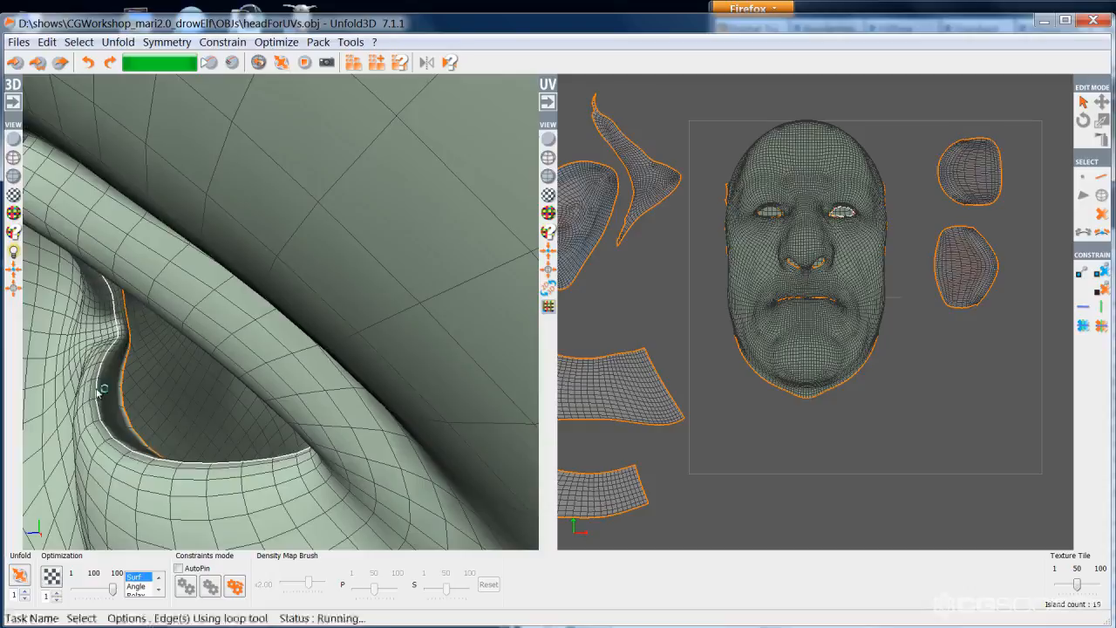
{"action": "key", "text": "f"}
{"action": "left_click_drag", "start_coordinate": [236, 410], "coordinate": [274, 430], "text": "alt"}
{"action": "key", "text": "c"}
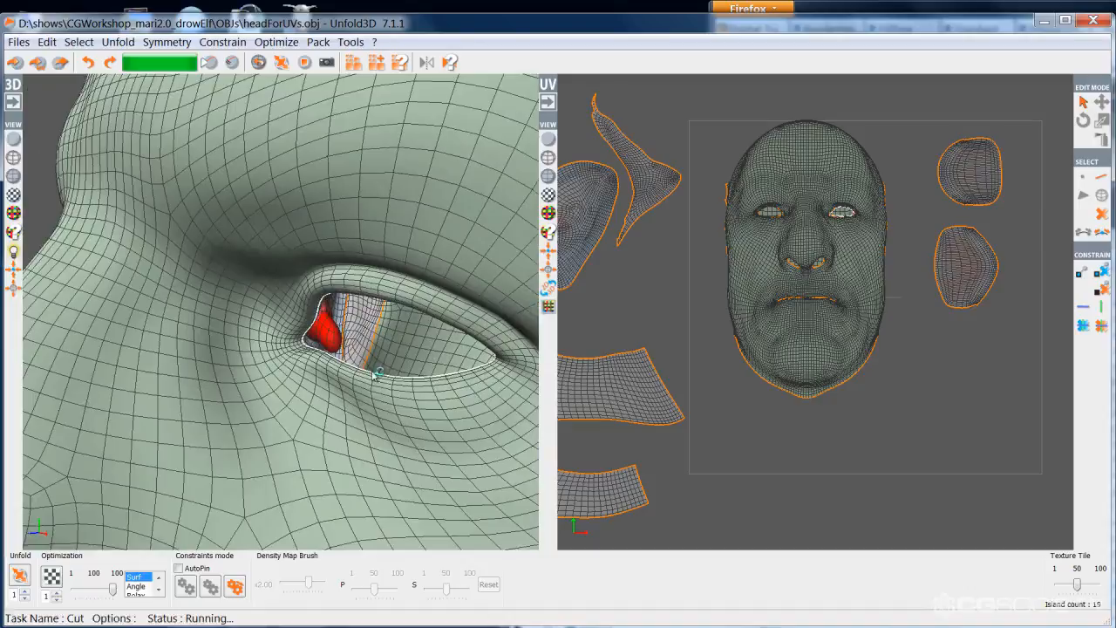
Step: Select the matching inner eyelid edge loop on the second eye and cut it
{"action": "key", "text": "d"}
{"action": "left_click_drag", "start_coordinate": [209, 365], "coordinate": [360, 405], "text": "alt"}
{"action": "double_click", "coordinate": [459, 458]}
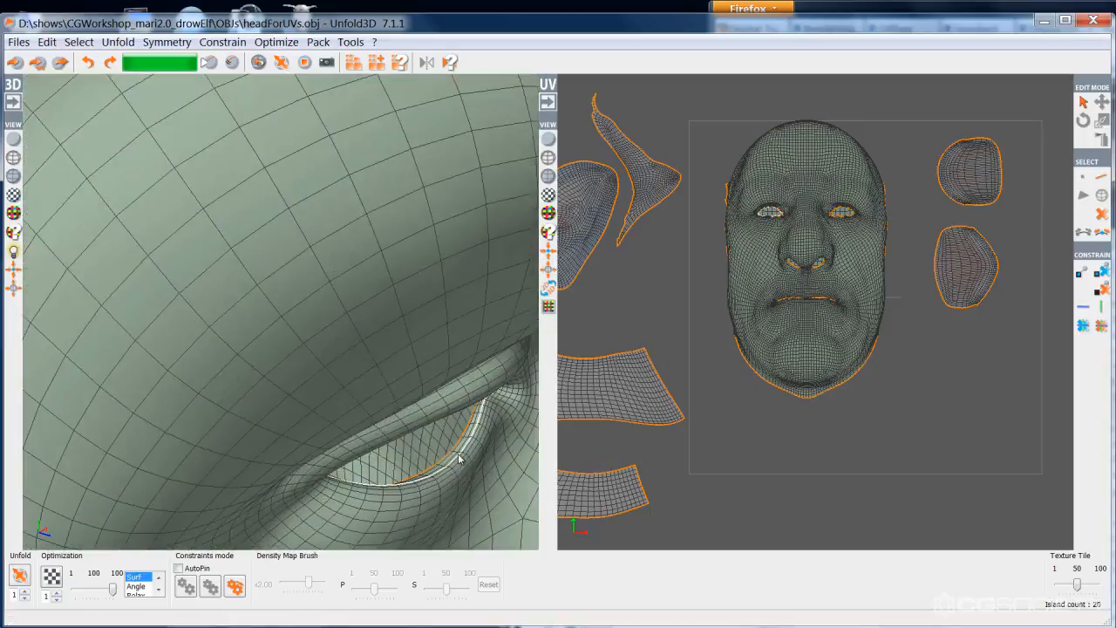
{"action": "left_click_drag", "start_coordinate": [460, 459], "coordinate": [389, 436], "text": "alt"}
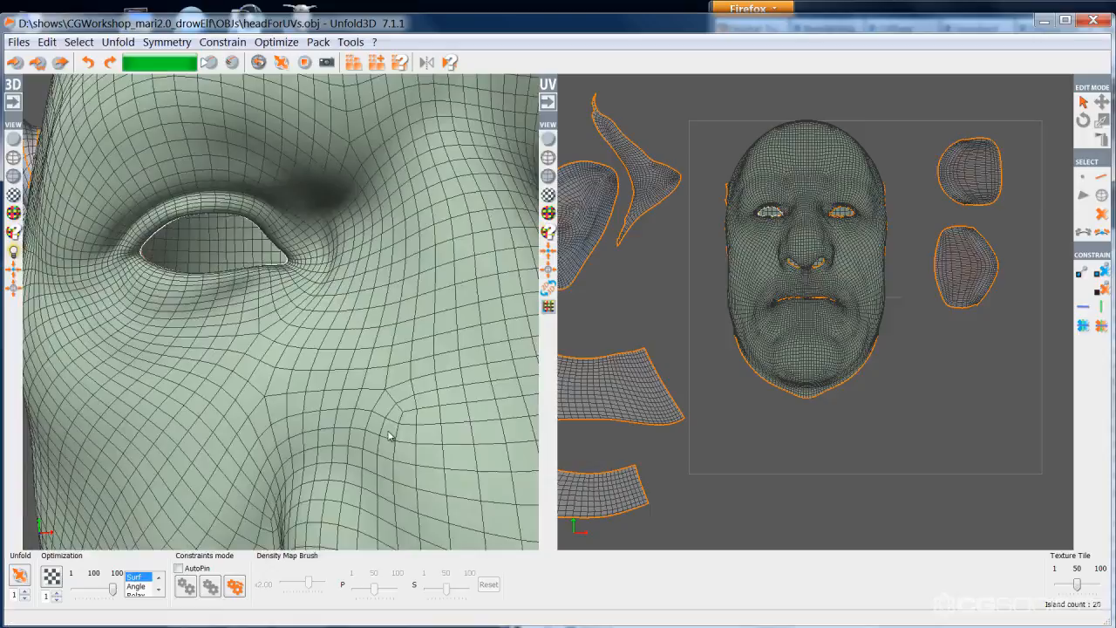
{"action": "key", "text": "c"}
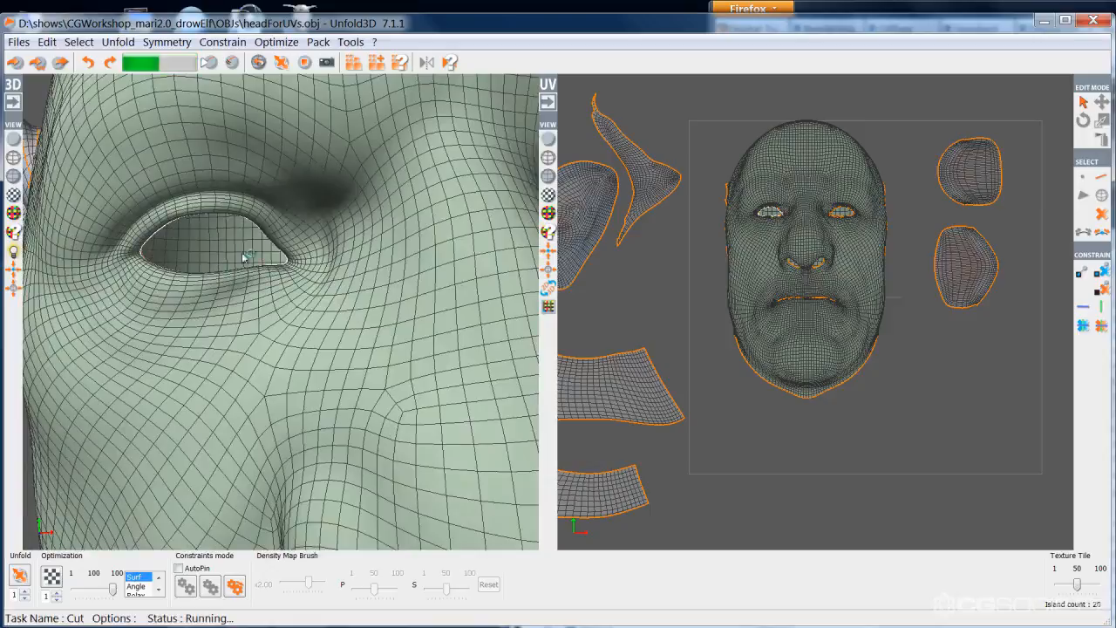
{"action": "left_click", "coordinate": [222, 252]}
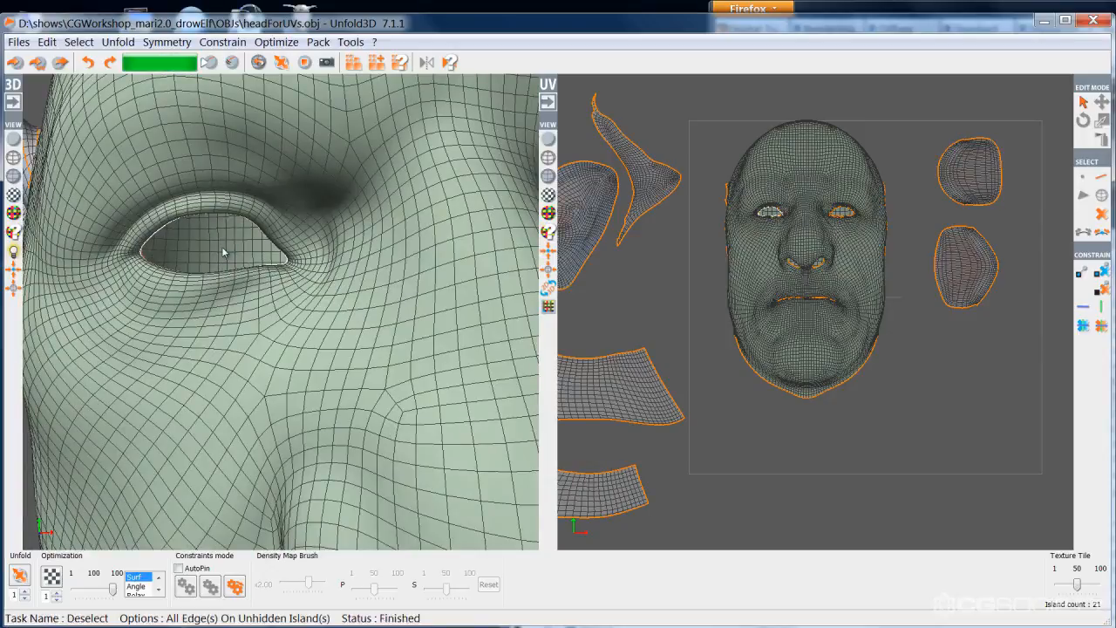
Step: Examine the seams around the eye openings, especially at the inner corners, from outside and inside the head
{"action": "left_click_drag", "start_coordinate": [411, 274], "coordinate": [290, 277], "text": "alt"}
{"action": "left_click_drag", "start_coordinate": [486, 289], "coordinate": [332, 323], "text": "alt"}
{"action": "scroll", "coordinate": [249, 307], "scroll_direction": "up", "scroll_amount": 6}
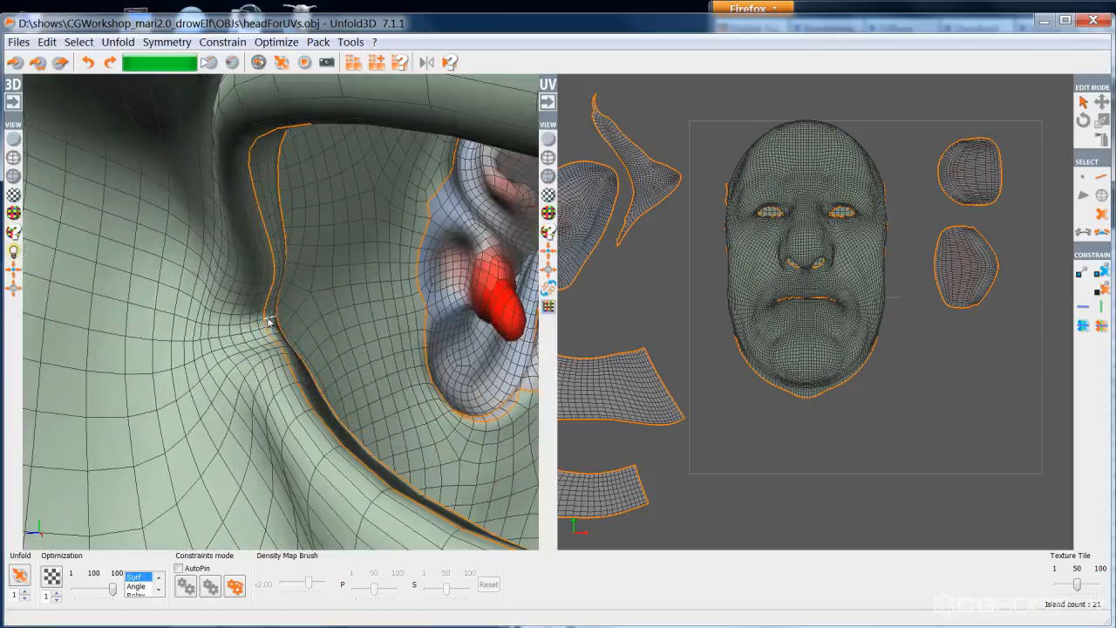
{"action": "left_click_drag", "start_coordinate": [260, 322], "coordinate": [346, 305], "text": "alt"}
{"action": "left_click", "coordinate": [345, 310]}
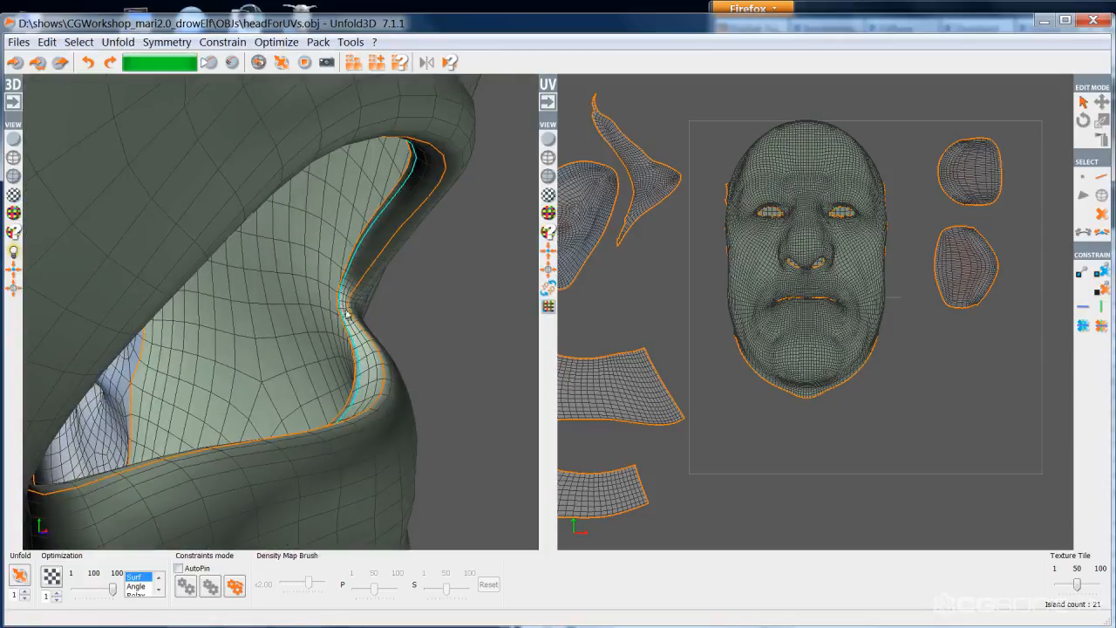
{"action": "left_click", "coordinate": [344, 303]}
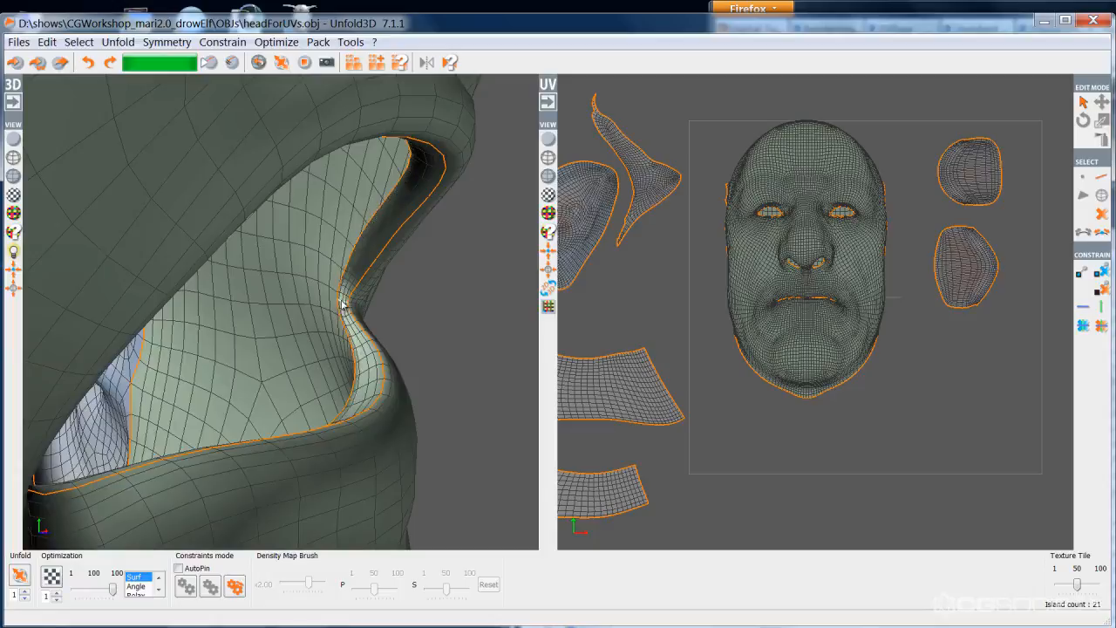
{"action": "left_click_drag", "start_coordinate": [343, 319], "coordinate": [407, 406], "text": "alt"}
{"action": "left_click", "coordinate": [406, 413]}
{"action": "left_click_drag", "start_coordinate": [404, 411], "coordinate": [116, 382], "text": "alt"}
{"action": "right_click_drag", "start_coordinate": [115, 382], "coordinate": [186, 328], "text": "alt"}
{"action": "left_click_drag", "start_coordinate": [186, 329], "coordinate": [55, 334], "text": "alt"}
{"action": "left_click_drag", "start_coordinate": [132, 344], "coordinate": [436, 405], "text": "alt"}
{"action": "right_click_drag", "start_coordinate": [96, 342], "coordinate": [197, 347], "text": "alt"}
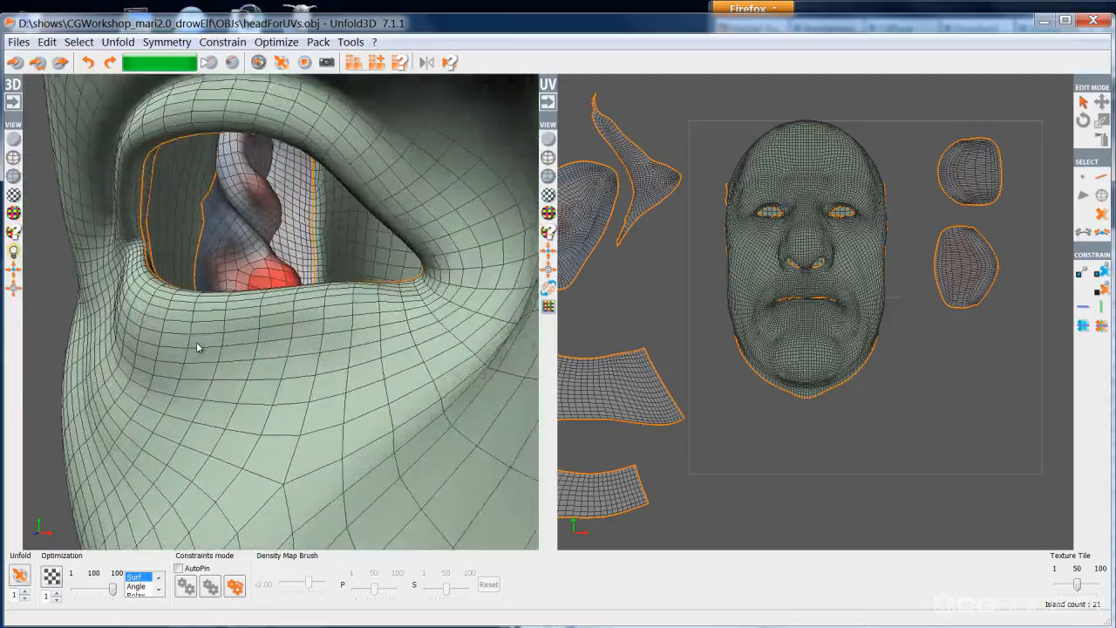
{"action": "left_click_drag", "start_coordinate": [196, 347], "coordinate": [143, 244], "text": "alt"}
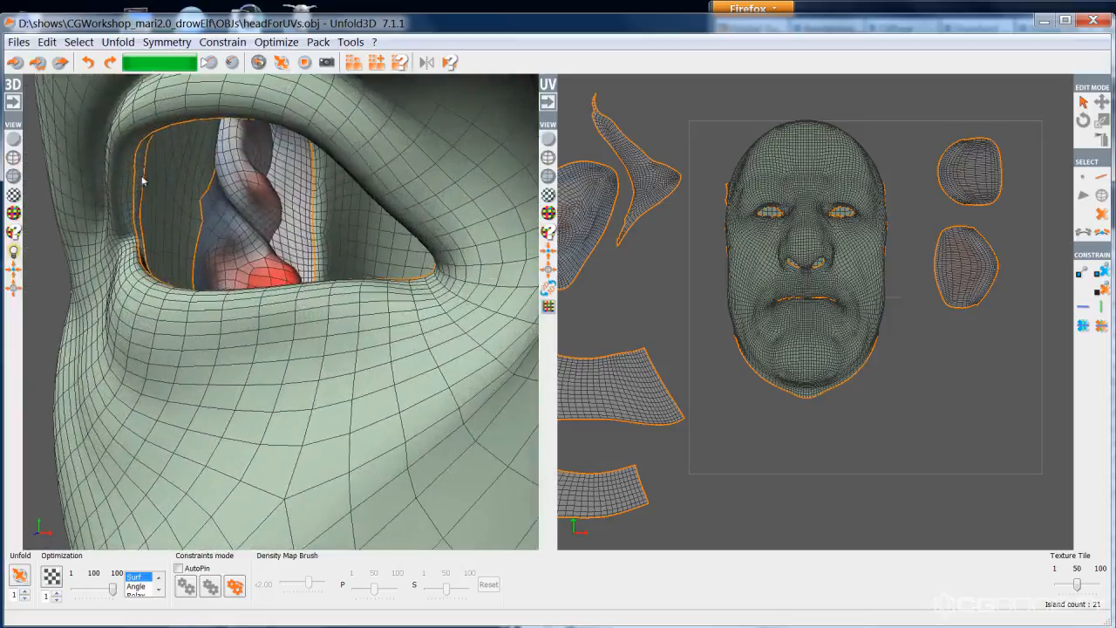
Step: Cut the edge loop picked at the inner corner of the eye opening and switch to island selection
{"action": "double_click", "coordinate": [140, 234]}
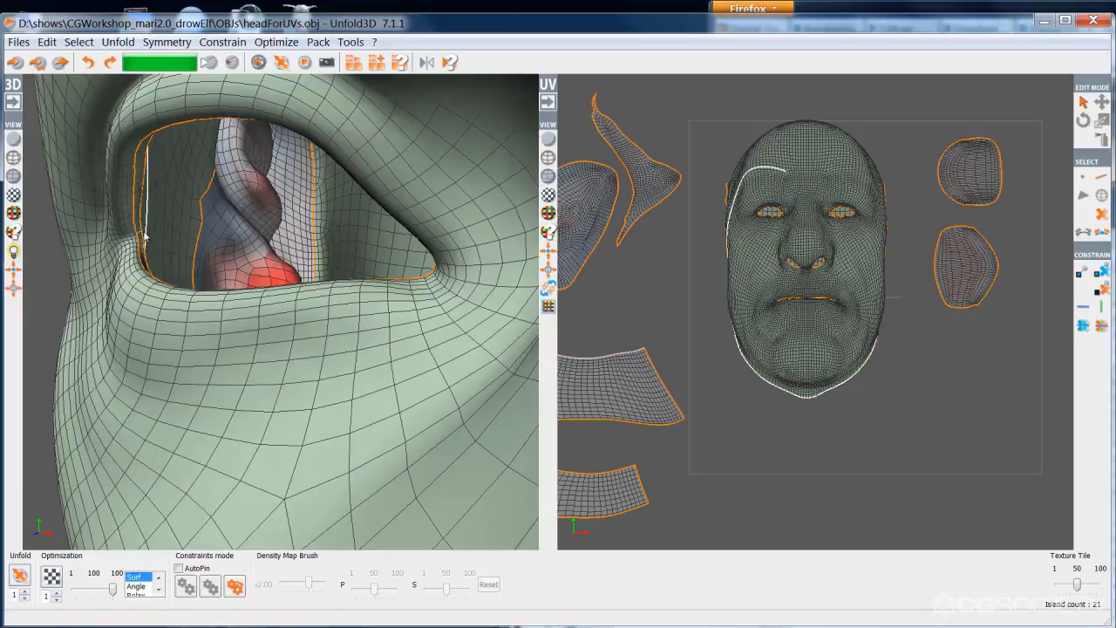
{"action": "key", "text": "c"}
{"action": "right_click", "coordinate": [208, 231]}
{"action": "right_click_drag", "start_coordinate": [199, 220], "coordinate": [185, 208]}
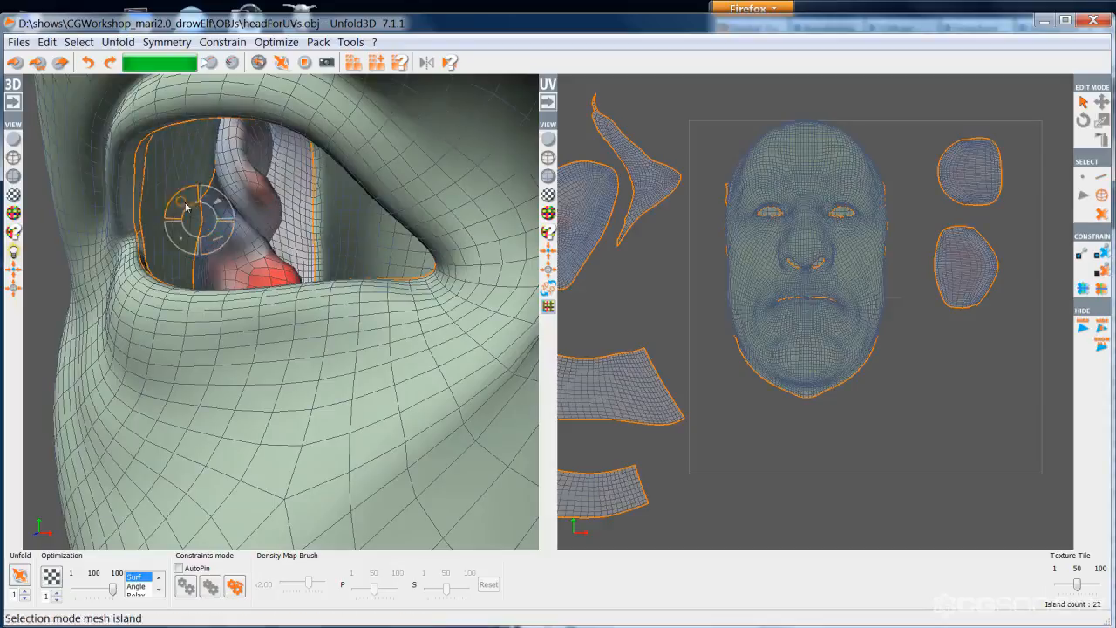
Step: Cut the edge still joining the thin eyelid rim strip at the eye corner and return to island selection
{"action": "left_click", "coordinate": [140, 237]}
{"action": "right_click_drag", "start_coordinate": [338, 274], "coordinate": [400, 291], "text": "alt"}
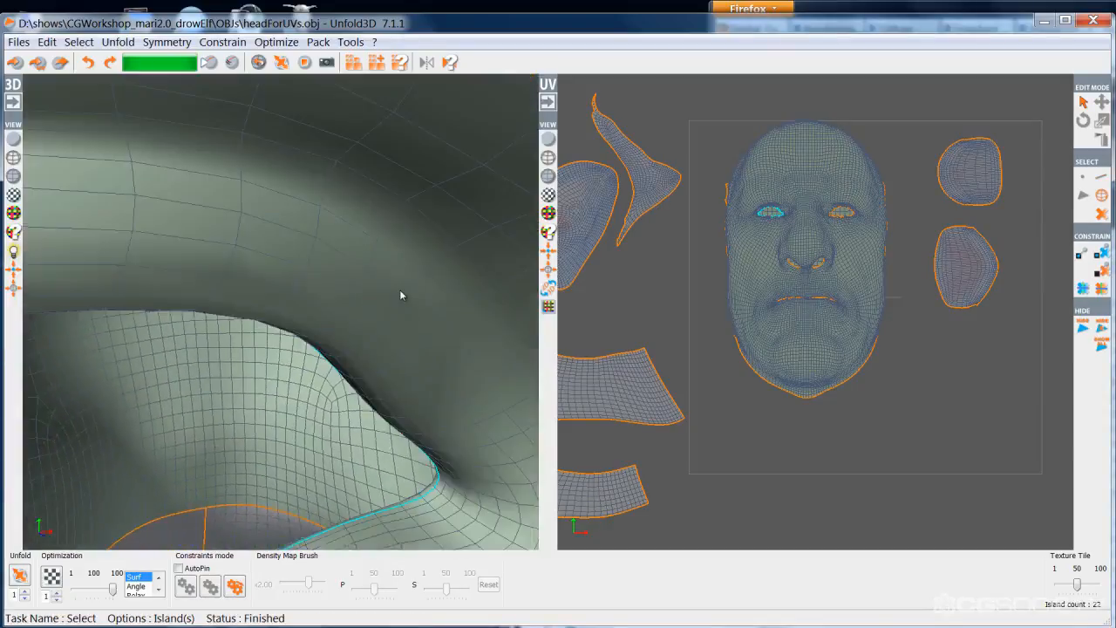
{"action": "key", "text": "f"}
{"action": "mouse_move", "coordinate": [405, 355]}
{"action": "left_mouse_down", "text": "alt"}
{"action": "mouse_move", "coordinate": [472, 356]}
{"action": "mouse_move", "coordinate": [403, 347]}
{"action": "left_mouse_up", "text": "alt"}
{"action": "right_click_drag", "start_coordinate": [485, 331], "coordinate": [486, 332]}
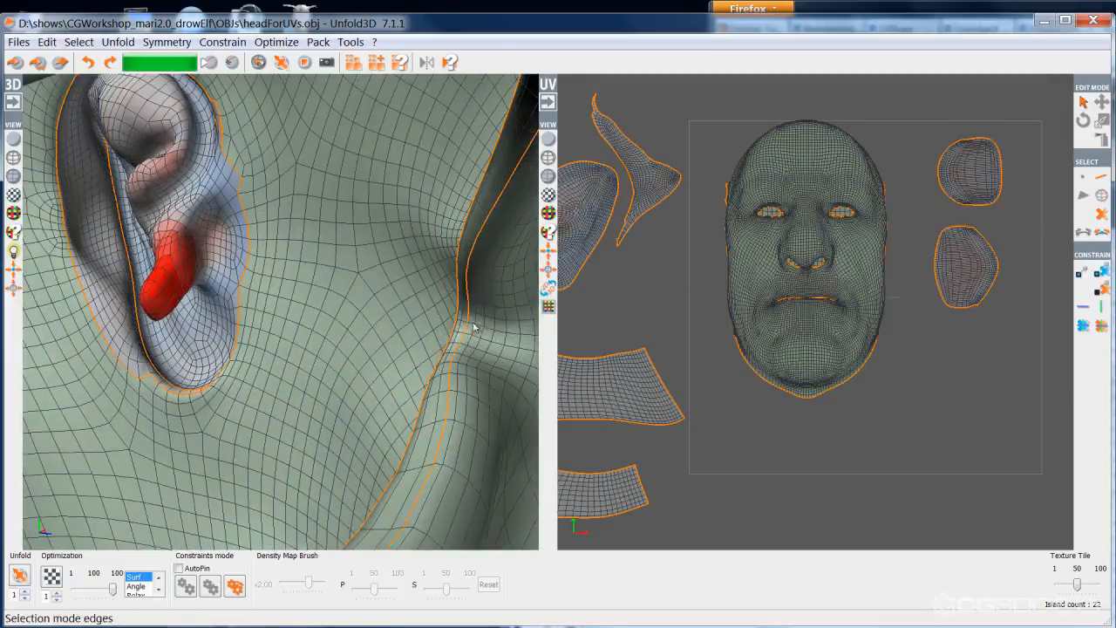
{"action": "key", "text": "c"}
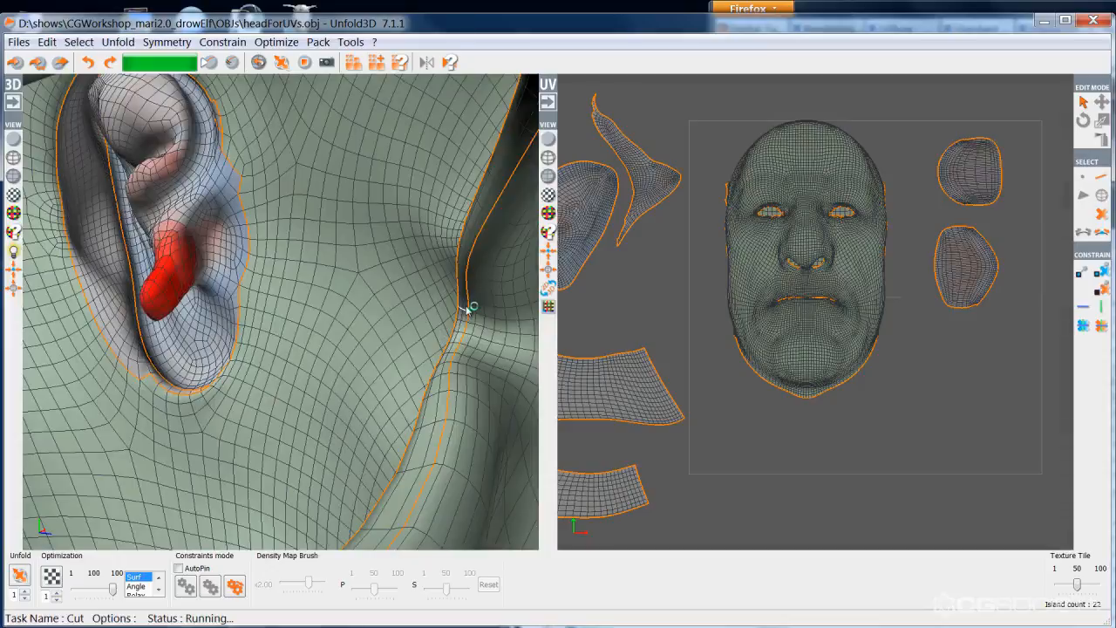
{"action": "right_click_drag", "start_coordinate": [463, 301], "coordinate": [455, 296]}
Step: Select the thin eyelid rim islands of both eyes and unfold them
{"action": "left_click", "coordinate": [460, 324]}
{"action": "left_click_drag", "start_coordinate": [424, 302], "coordinate": [4, 340], "text": "alt"}
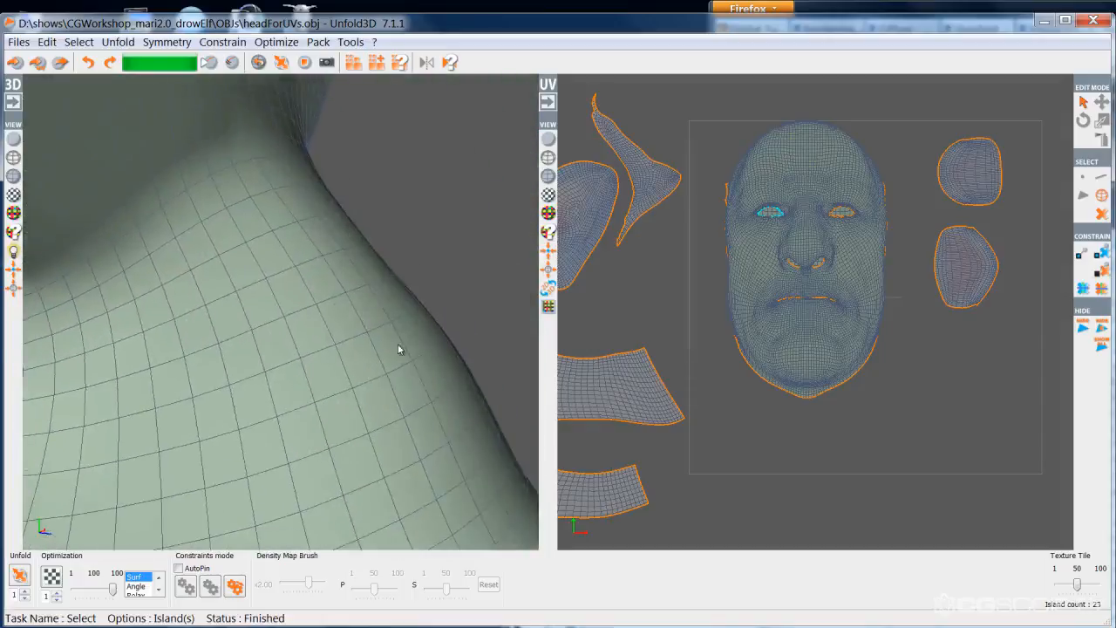
{"action": "left_click_drag", "start_coordinate": [399, 348], "coordinate": [211, 347], "text": "alt"}
{"action": "scroll", "coordinate": [292, 343], "scroll_direction": "down", "scroll_amount": 1}
{"action": "left_click_drag", "start_coordinate": [292, 341], "coordinate": [292, 332], "text": "alt"}
{"action": "scroll", "coordinate": [292, 332], "scroll_direction": "down", "scroll_amount": 4}
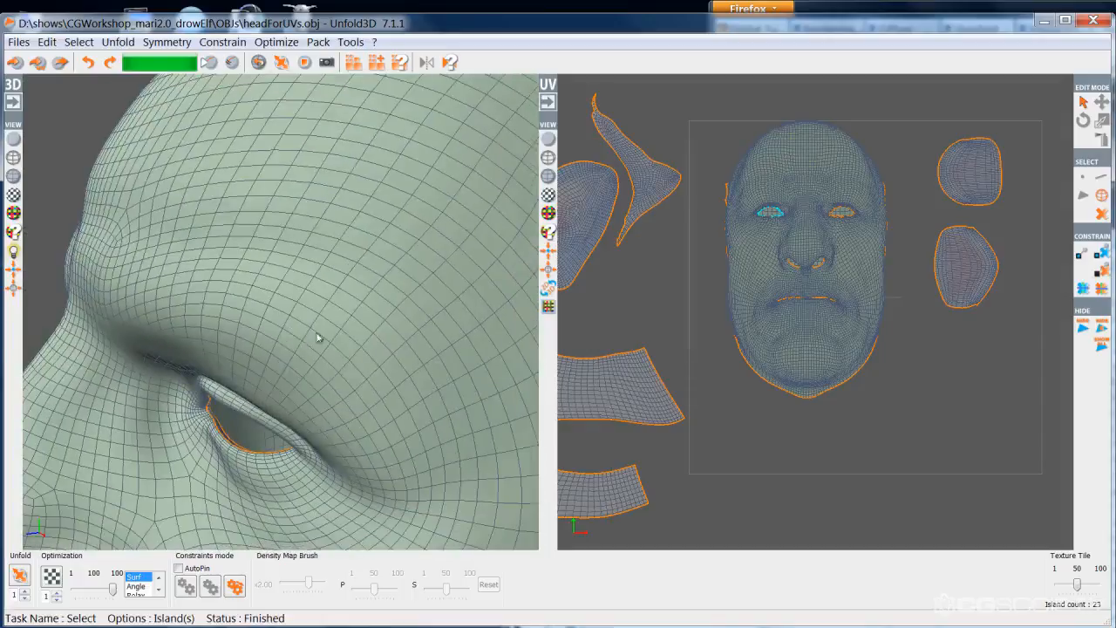
{"action": "left_click_drag", "start_coordinate": [373, 343], "coordinate": [330, 320], "text": "alt"}
{"action": "scroll", "coordinate": [322, 316], "scroll_direction": "up", "scroll_amount": 5}
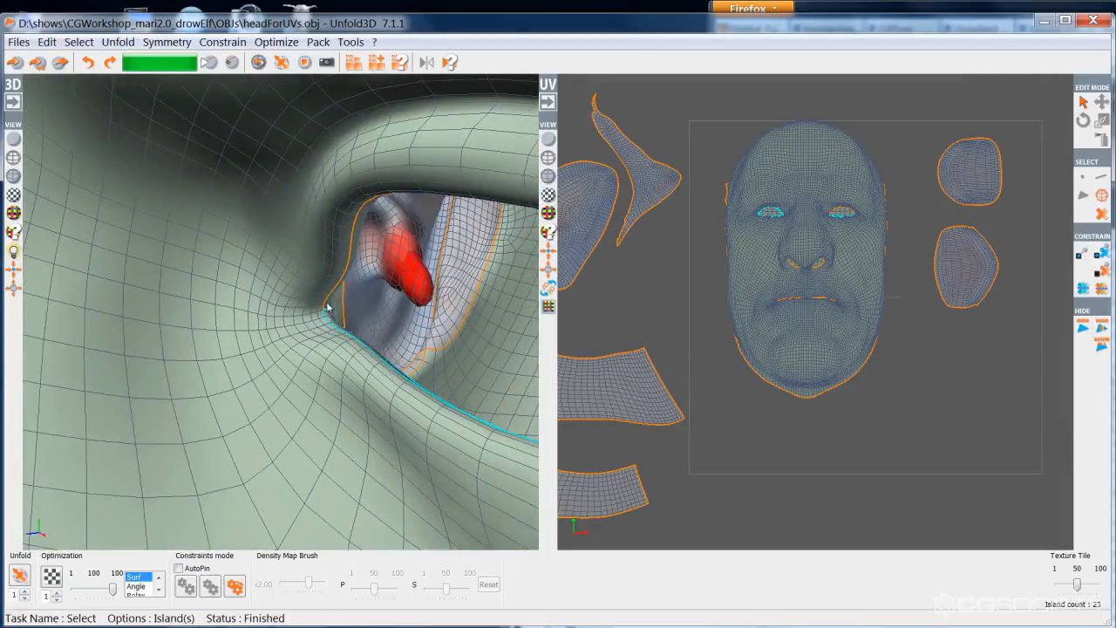
{"action": "key", "text": "u"}
Step: Move the unfolded eyelid rim strips out of the face layout to below the two round islands and deselect them
{"action": "right_click_drag", "start_coordinate": [812, 219], "coordinate": [816, 213]}
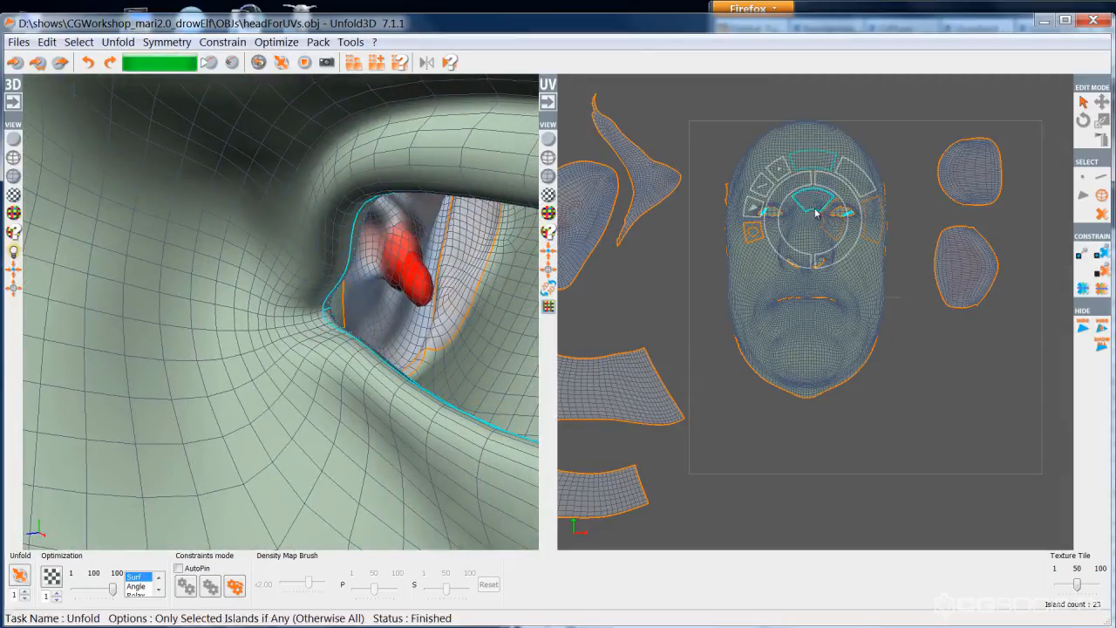
{"action": "left_click_drag", "start_coordinate": [813, 221], "coordinate": [817, 448]}
{"action": "left_click", "coordinate": [820, 450]}
{"action": "key", "text": "space"}
{"action": "left_click", "coordinate": [820, 469]}
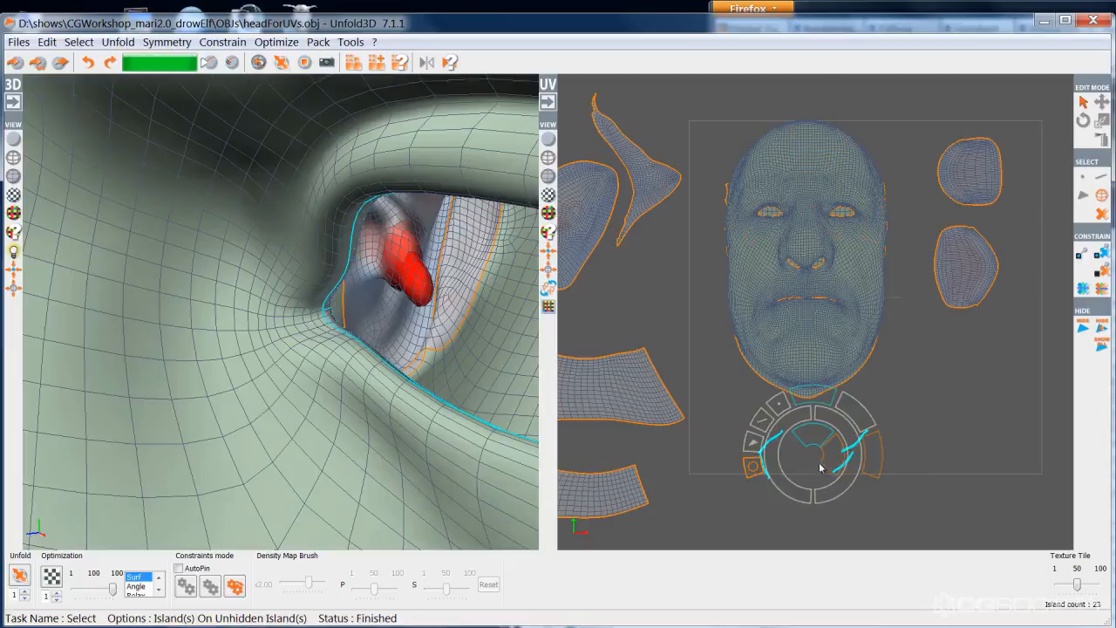
{"action": "left_click_drag", "start_coordinate": [886, 423], "coordinate": [983, 361]}
{"action": "left_click", "coordinate": [895, 443]}
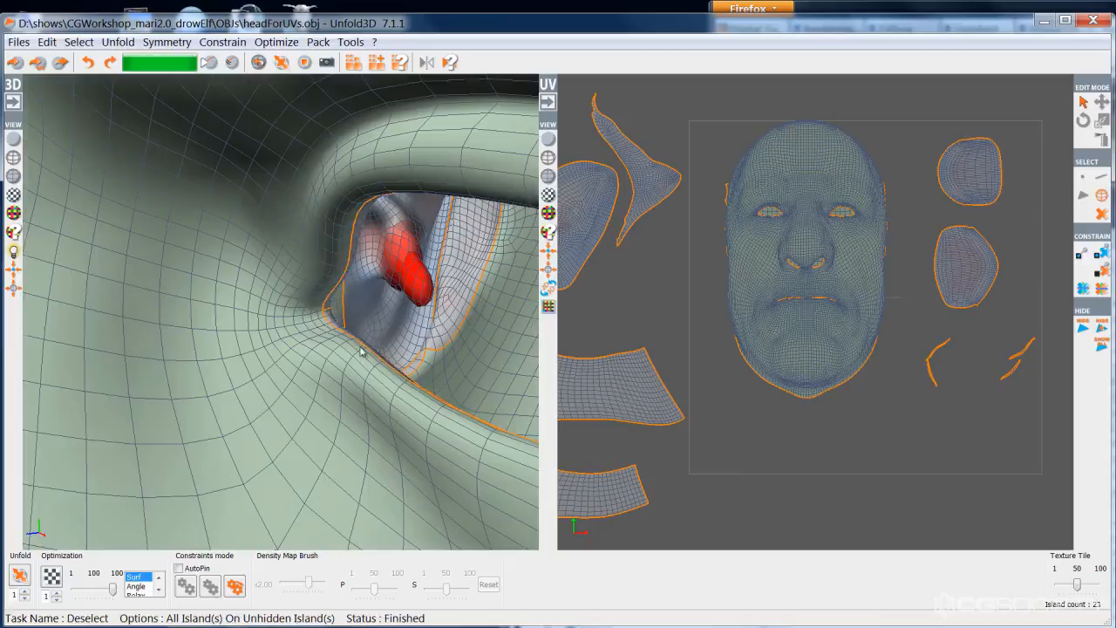
Step: Select the edge path running from the bottom of the ear down to the neck seam
{"action": "scroll", "coordinate": [361, 350], "scroll_direction": "down", "scroll_amount": 7}
{"action": "scroll", "coordinate": [361, 344], "scroll_direction": "down", "scroll_amount": 3}
{"action": "middle_click_drag", "start_coordinate": [361, 343], "coordinate": [351, 321], "text": "alt"}
{"action": "left_click_drag", "start_coordinate": [351, 322], "coordinate": [292, 311], "text": "alt"}
{"action": "right_click", "coordinate": [321, 322]}
{"action": "left_click", "coordinate": [335, 338]}
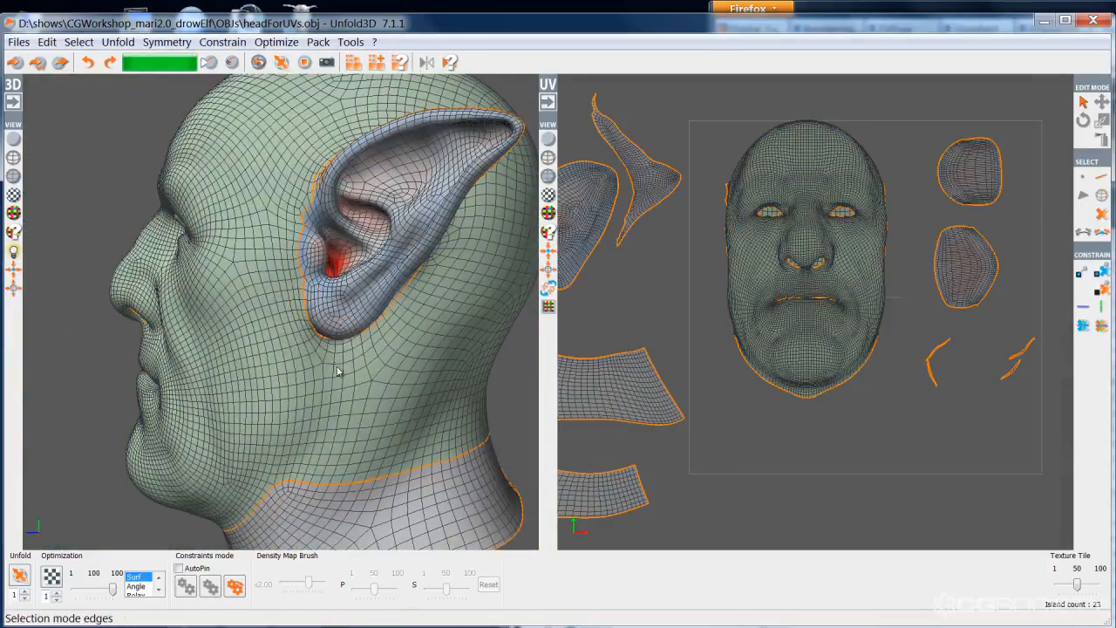
{"action": "left_click", "coordinate": [334, 381]}
{"action": "left_click", "coordinate": [337, 373]}
{"action": "left_click_drag", "start_coordinate": [403, 353], "coordinate": [353, 414], "text": "alt"}
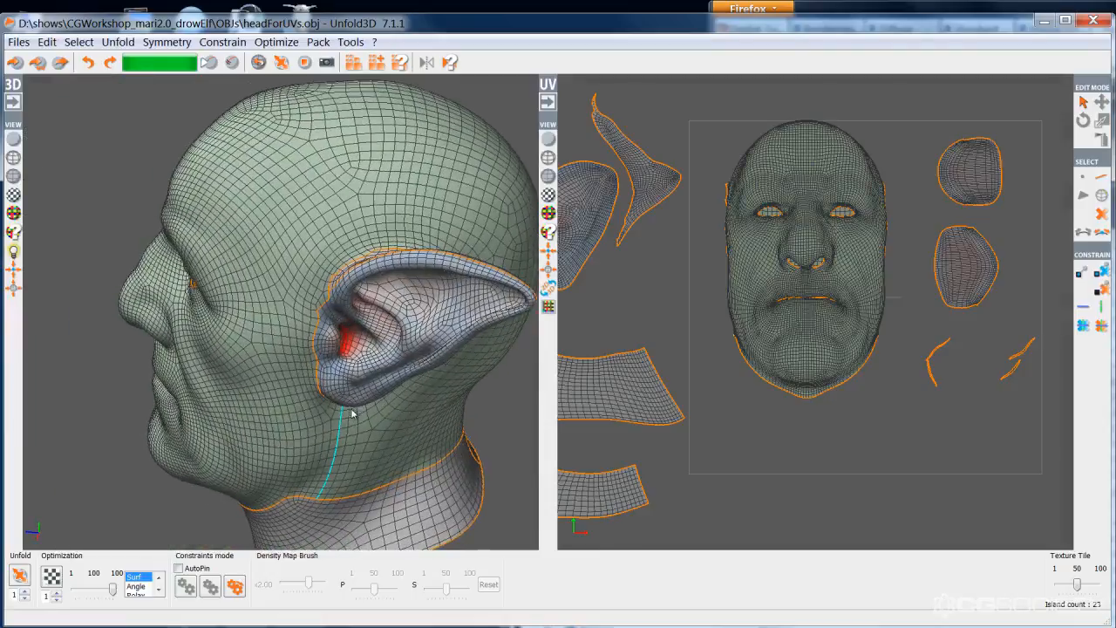
Step: Add the edge loop over the top of the head and connect its lower end to the seam above the ear
{"action": "left_click", "coordinate": [362, 194]}
{"action": "left_click_drag", "start_coordinate": [414, 229], "coordinate": [301, 315], "text": "alt"}
{"action": "key", "text": "f"}
{"action": "right_click_drag", "start_coordinate": [301, 315], "coordinate": [314, 356], "text": "alt"}
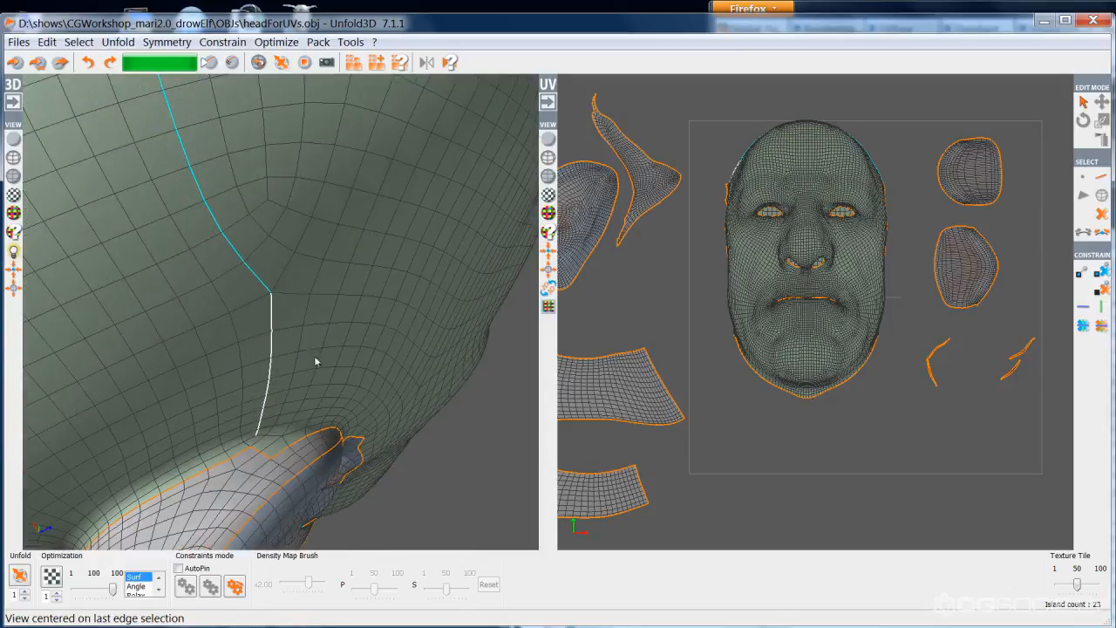
{"action": "left_click", "coordinate": [256, 442]}
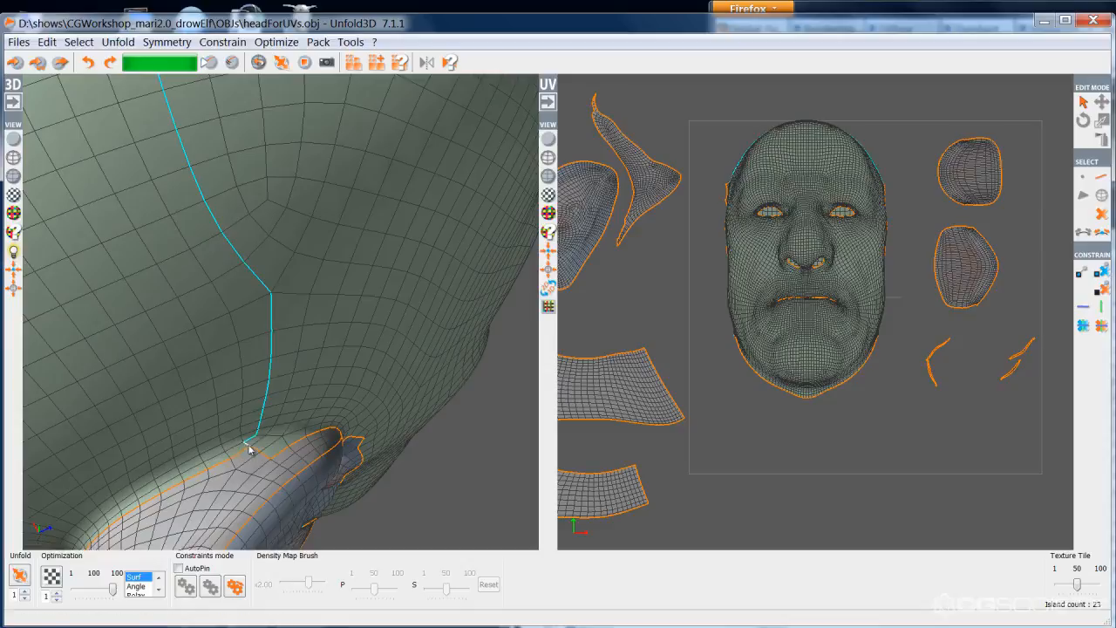
Step: Cut the selected edges to separate the back of the head from the face, and clear the selection
{"action": "left_click_drag", "start_coordinate": [211, 452], "coordinate": [386, 401], "text": "alt"}
{"action": "right_click_drag", "start_coordinate": [386, 401], "coordinate": [294, 391], "text": "alt"}
{"action": "mouse_move", "coordinate": [295, 390]}
{"action": "left_mouse_down", "text": "alt"}
{"action": "mouse_move", "coordinate": [423, 341]}
{"action": "mouse_move", "coordinate": [296, 348]}
{"action": "mouse_move", "coordinate": [262, 340]}
{"action": "mouse_move", "coordinate": [229, 310]}
{"action": "left_mouse_up", "text": "alt"}
{"action": "key", "text": "c"}
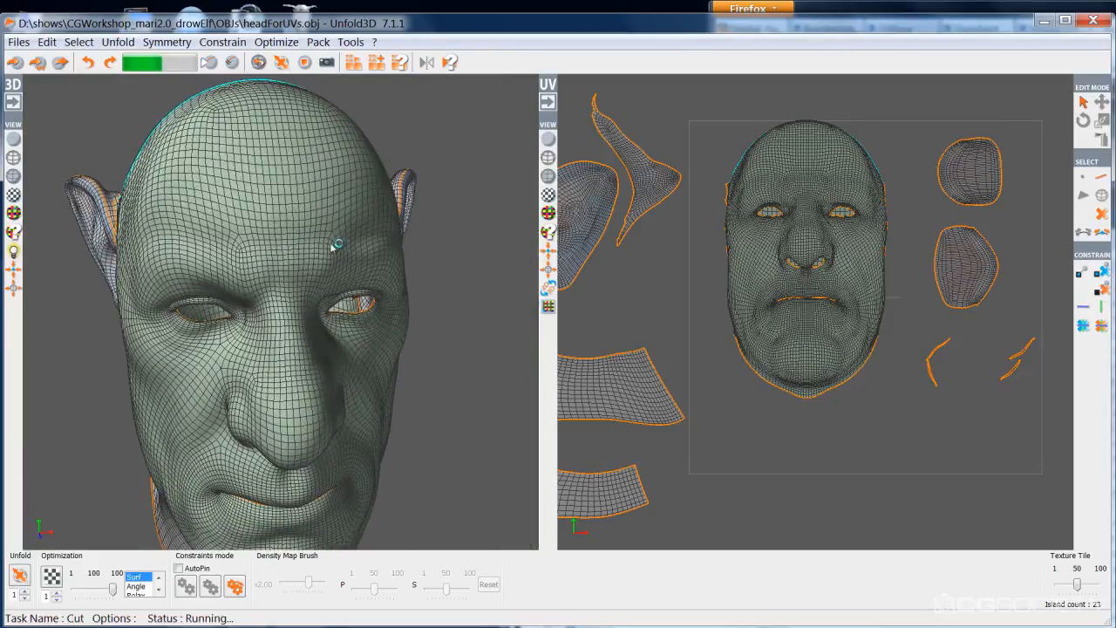
{"action": "key", "text": "d"}
Step: Select the back-of-head island and unfold it
{"action": "left_click_drag", "start_coordinate": [408, 260], "coordinate": [150, 269], "text": "alt"}
{"action": "right_click_drag", "start_coordinate": [149, 255], "coordinate": [134, 239]}
{"action": "left_click", "coordinate": [137, 271]}
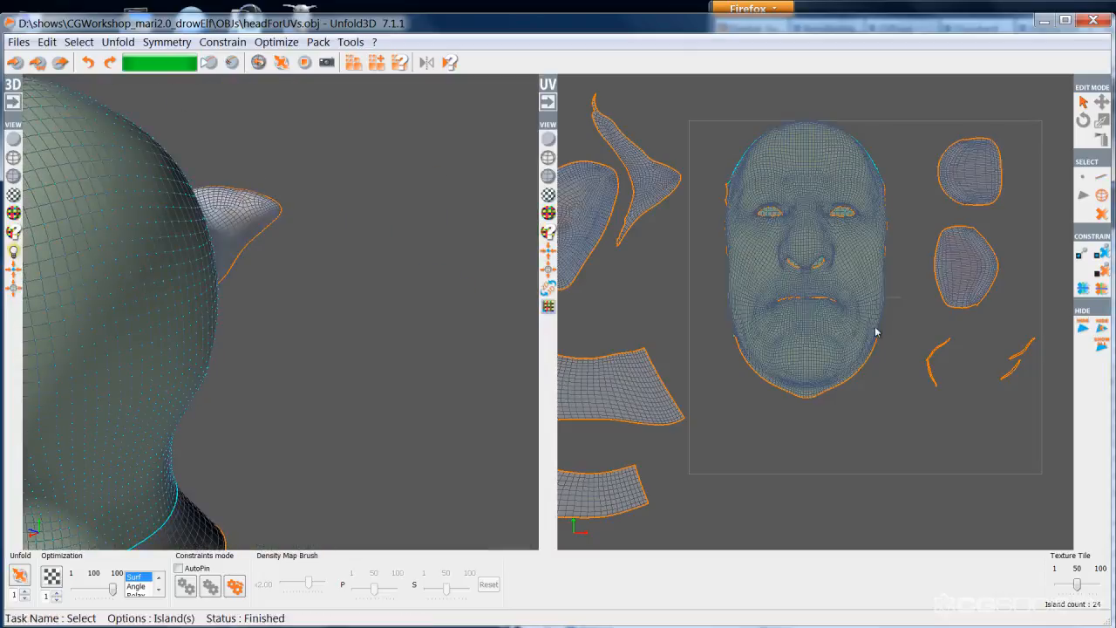
{"action": "key", "text": "u"}
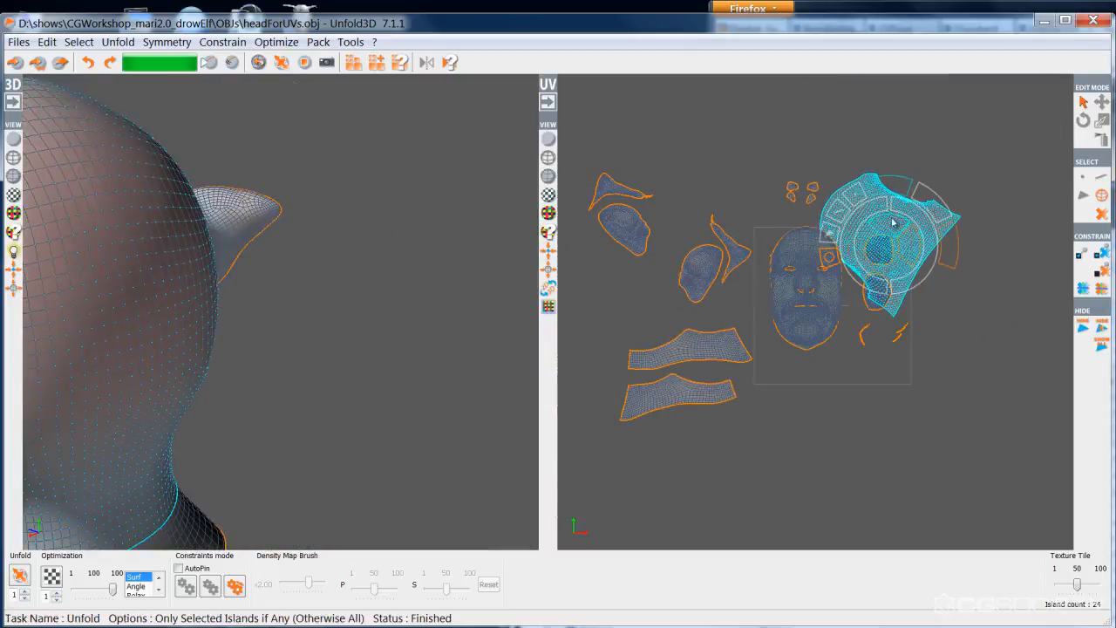
Step: Place the back-of-head island above the face layout, rotate it upright by about 55°, and deselect it
{"action": "left_click_drag", "start_coordinate": [888, 232], "coordinate": [914, 202]}
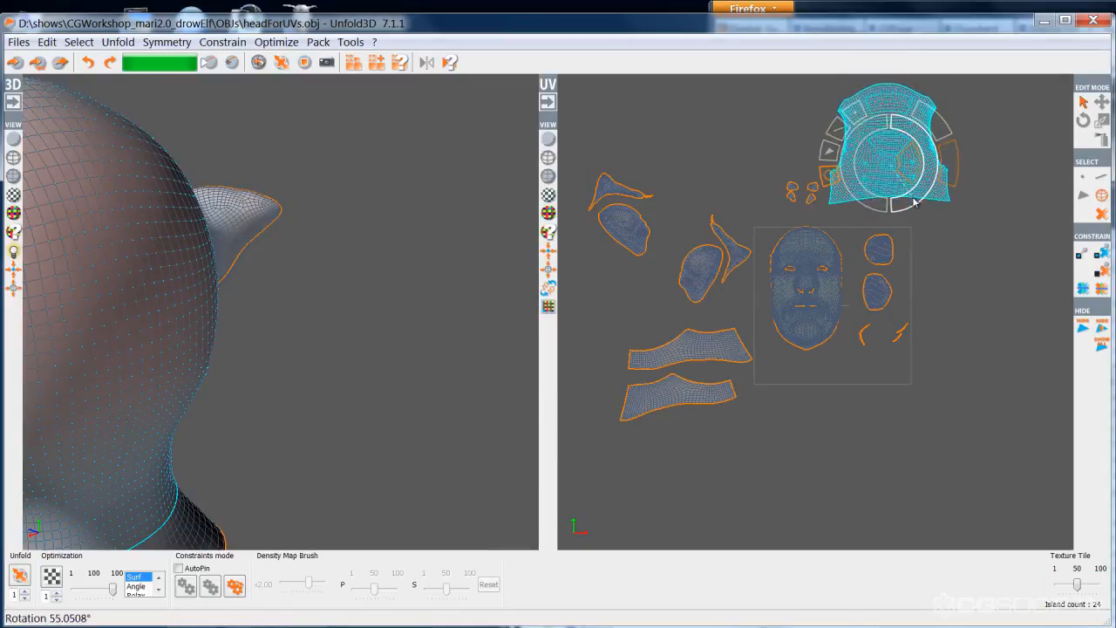
{"action": "left_click", "coordinate": [937, 231]}
{"action": "scroll", "coordinate": [916, 243], "scroll_direction": "down", "scroll_amount": 1}
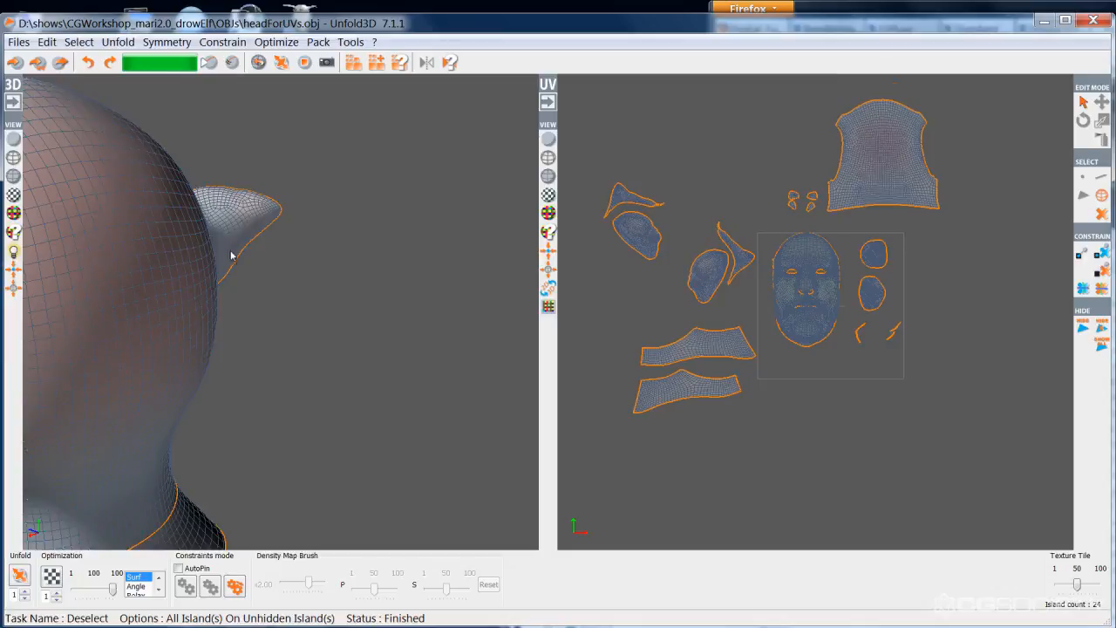
Step: Select the edge path from one mouth corner across the cheek to the seam below the ear
{"action": "middle_click_drag", "start_coordinate": [330, 288], "coordinate": [430, 269]}
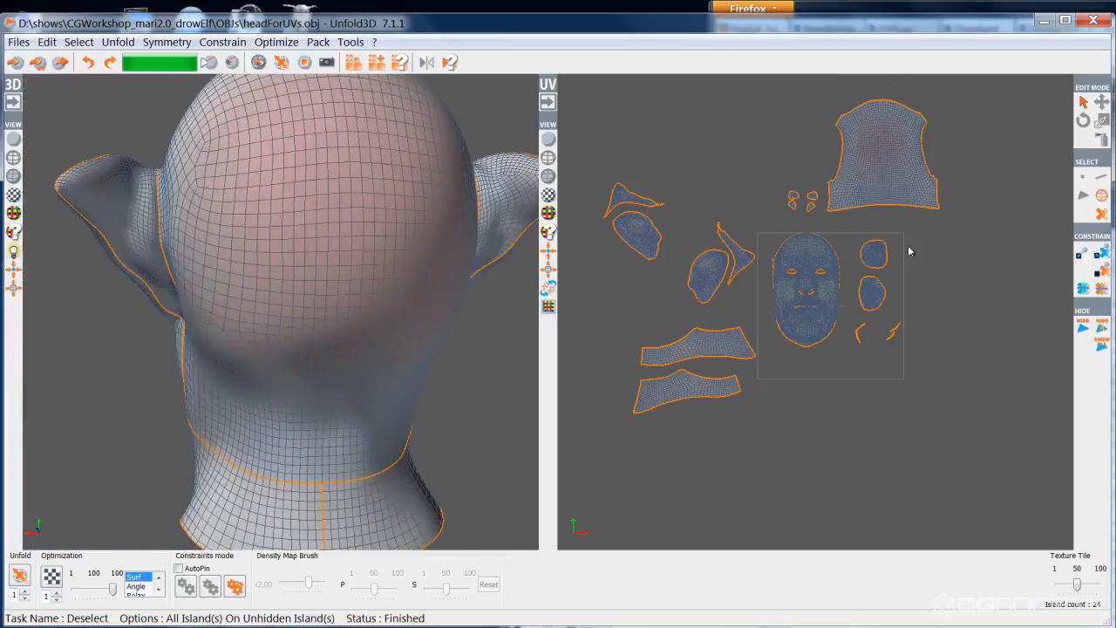
{"action": "right_click_drag", "start_coordinate": [373, 238], "coordinate": [381, 244]}
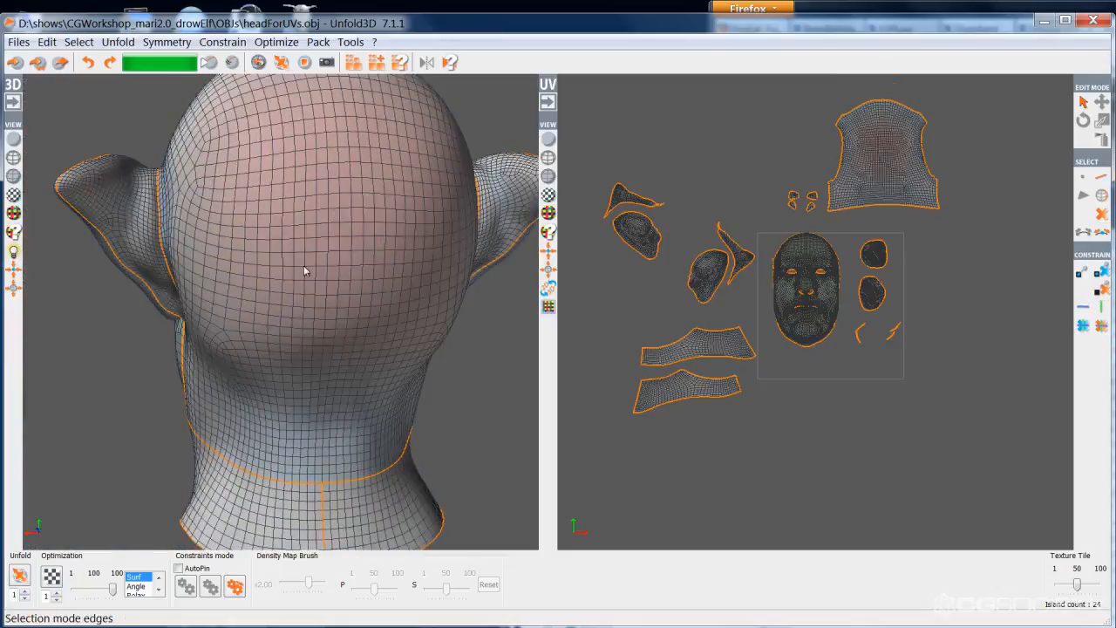
{"action": "middle_click_drag", "start_coordinate": [306, 269], "coordinate": [355, 259]}
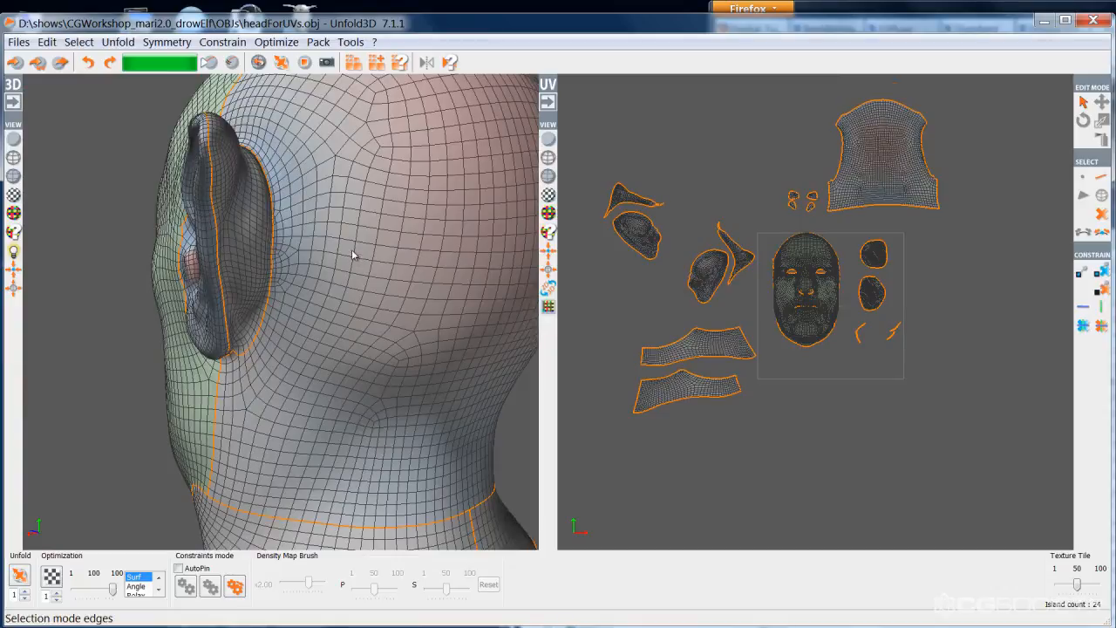
{"action": "middle_click_drag", "start_coordinate": [303, 241], "coordinate": [366, 266]}
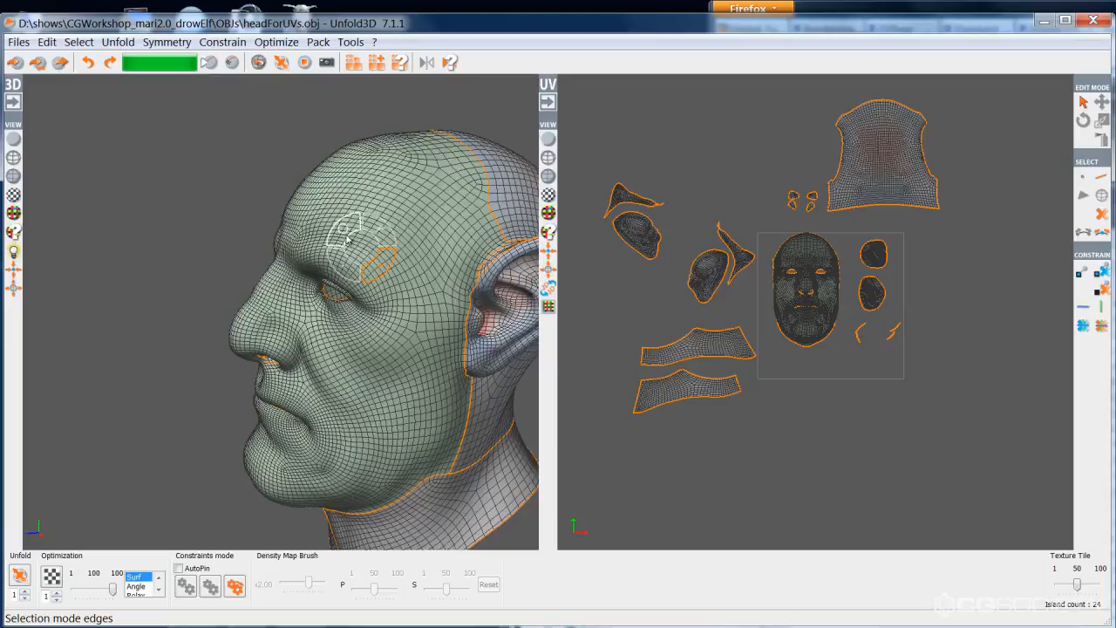
{"action": "middle_click_drag", "start_coordinate": [383, 303], "coordinate": [341, 331]}
{"action": "scroll", "coordinate": [368, 311], "scroll_direction": "up", "scroll_amount": 5}
{"action": "left_click", "coordinate": [390, 299]}
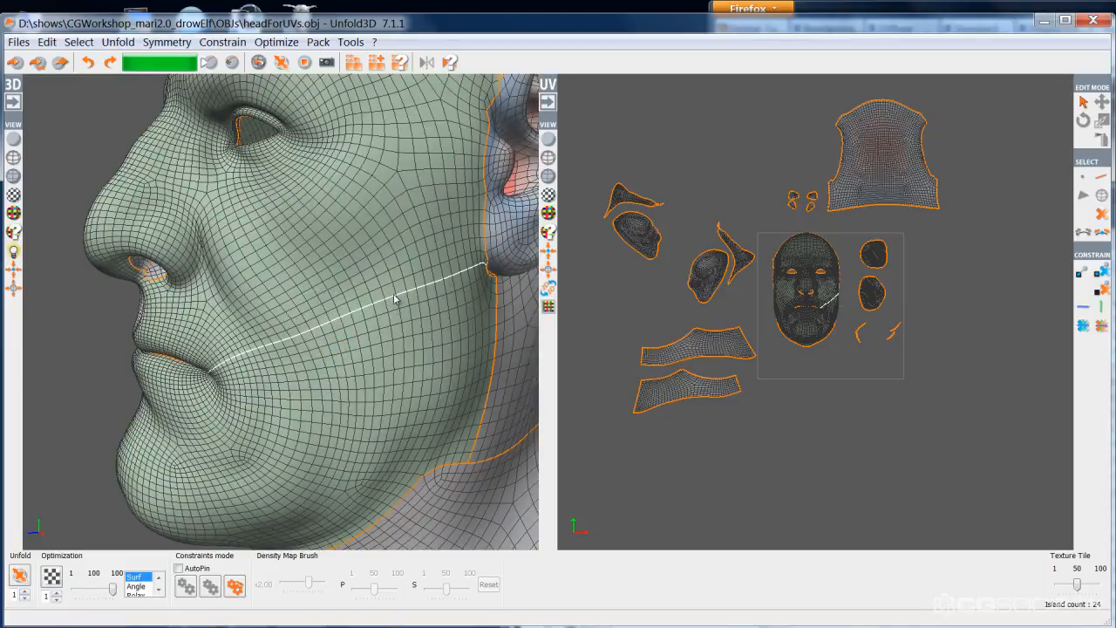
Step: Select the matching cheek edge path on the opposite side, cut both paths, and clear the selection
{"action": "mouse_move", "coordinate": [349, 305]}
{"action": "middle_mouse_down"}
{"action": "mouse_move", "coordinate": [382, 304]}
{"action": "mouse_move", "coordinate": [354, 279]}
{"action": "mouse_move", "coordinate": [360, 297]}
{"action": "mouse_move", "coordinate": [340, 298]}
{"action": "mouse_move", "coordinate": [371, 302]}
{"action": "middle_mouse_up"}
{"action": "left_click", "coordinate": [356, 274]}
{"action": "scroll", "coordinate": [340, 298], "scroll_direction": "down", "scroll_amount": 3}
{"action": "scroll", "coordinate": [371, 302], "scroll_direction": "up", "scroll_amount": 1}
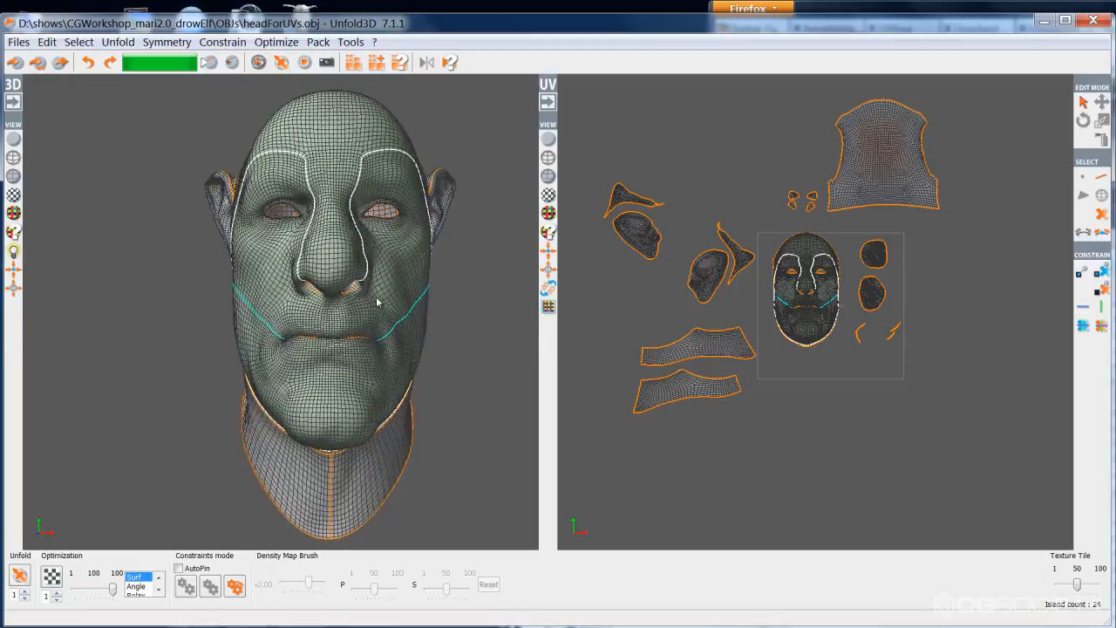
{"action": "scroll", "coordinate": [375, 301], "scroll_direction": "up", "scroll_amount": 2}
{"action": "key", "text": "c"}
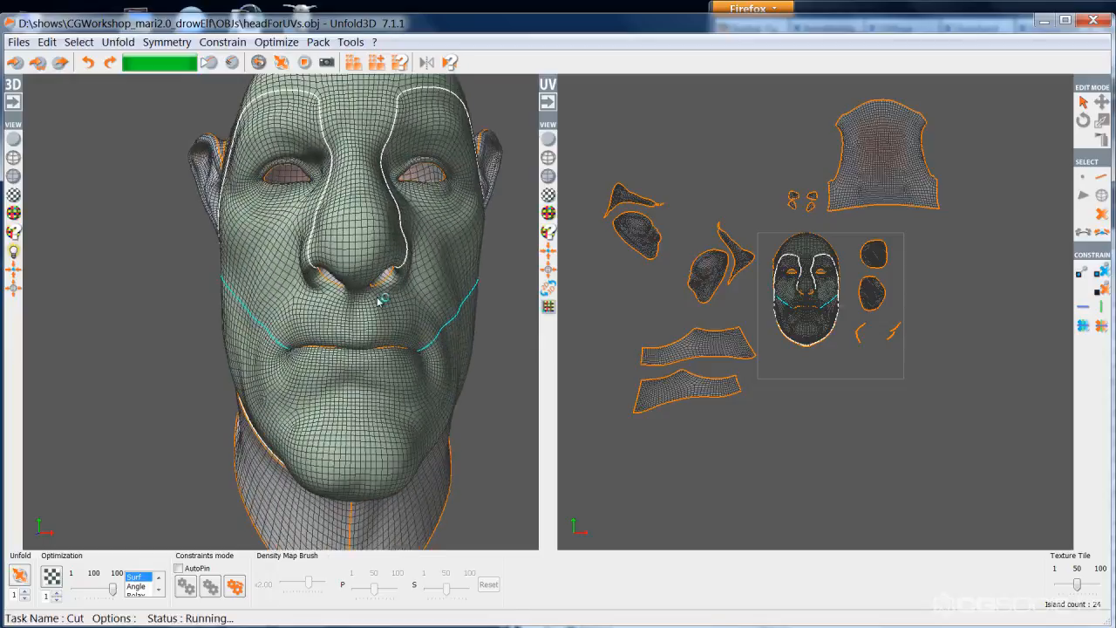
{"action": "key", "text": "ctrl+d"}
Step: Select the lower jaw island, unfold it, and move it below the face layout
{"action": "middle_click_drag", "start_coordinate": [376, 297], "coordinate": [370, 300]}
{"action": "key", "text": "F4"}
{"action": "left_click", "coordinate": [813, 321]}
{"action": "key", "text": "u"}
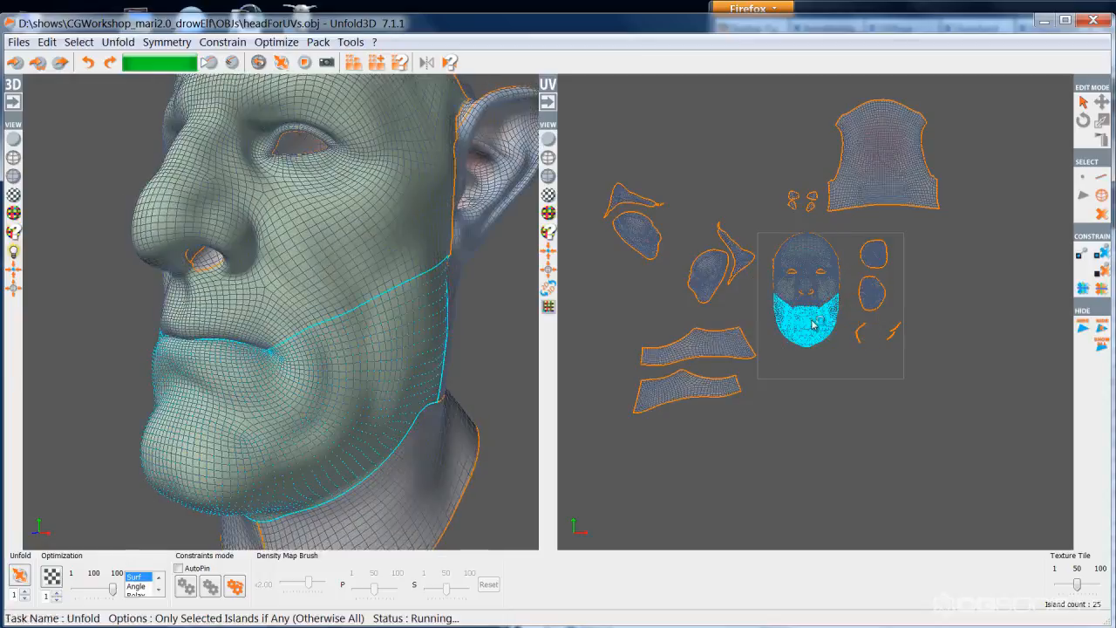
{"action": "left_click_drag", "start_coordinate": [811, 330], "coordinate": [828, 436]}
{"action": "key", "text": "ctrl+d"}
Step: Display the checker texture on the 3D head and set the texture tile to 19
{"action": "scroll", "coordinate": [881, 459], "scroll_direction": "up", "scroll_amount": 2}
{"action": "scroll", "coordinate": [872, 436], "scroll_direction": "up", "scroll_amount": 3}
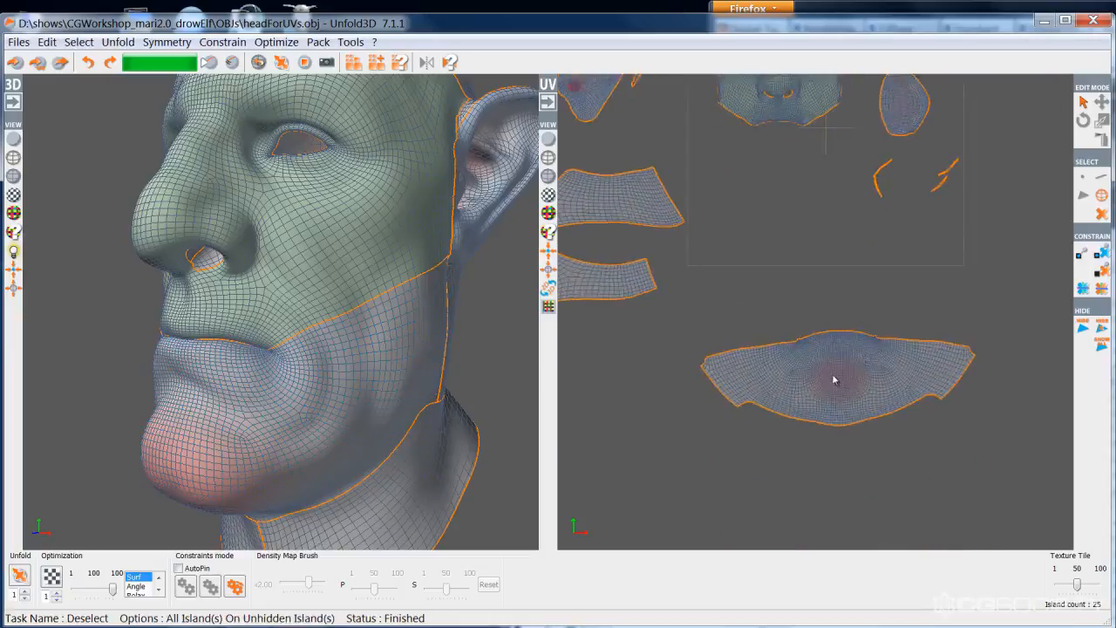
{"action": "scroll", "coordinate": [834, 379], "scroll_direction": "up", "scroll_amount": 2}
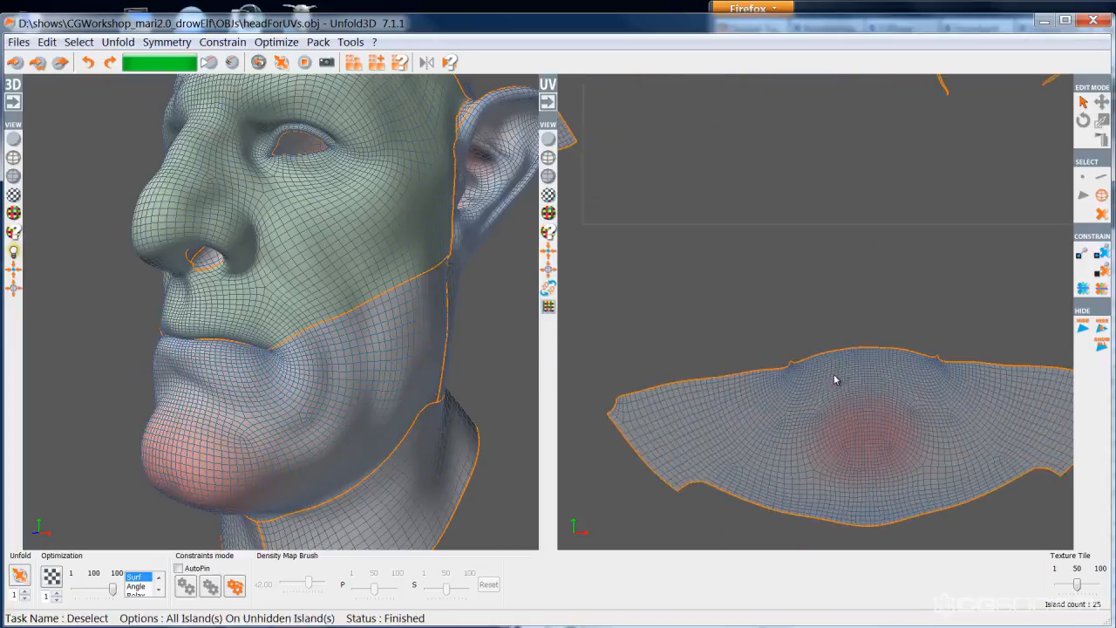
{"action": "left_click", "coordinate": [12, 212]}
{"action": "left_click_drag", "start_coordinate": [1057, 585], "coordinate": [1063, 591]}
Step: Examine the checker pattern over the chin and jaw for stretching and return to the wireframe display
{"action": "middle_click_drag", "start_coordinate": [283, 458], "coordinate": [307, 448]}
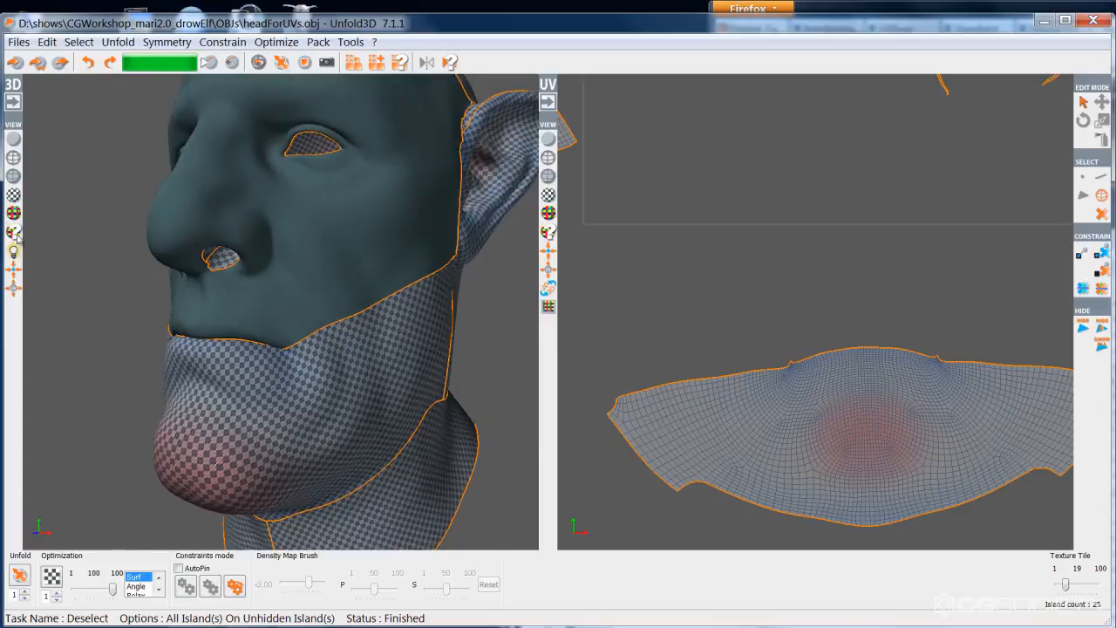
{"action": "scroll", "coordinate": [179, 364], "scroll_direction": "up", "scroll_amount": 5}
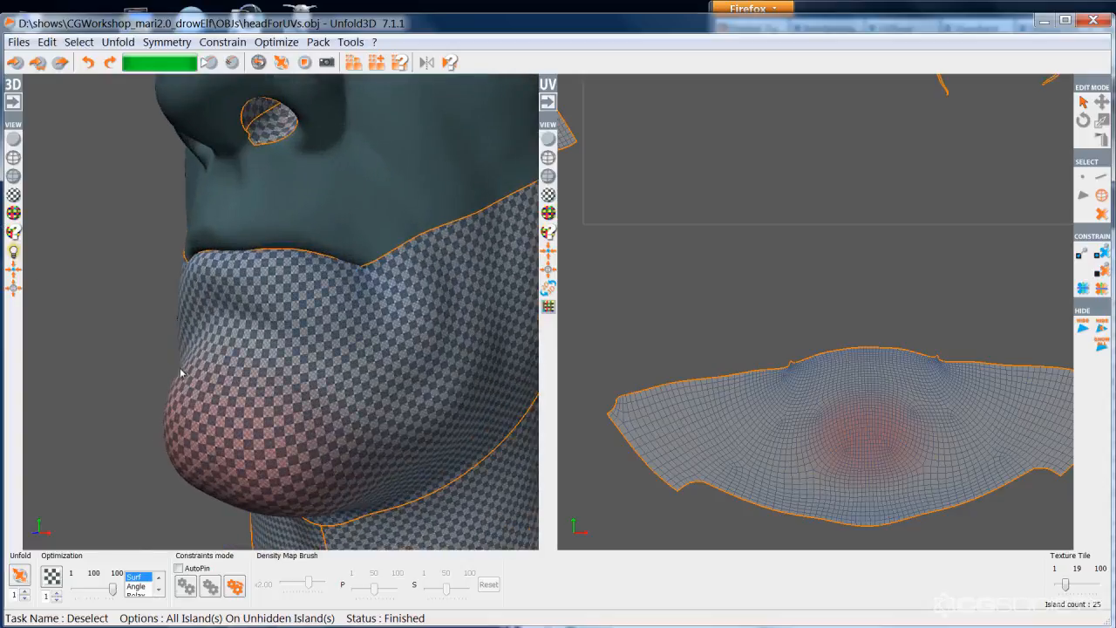
{"action": "scroll", "coordinate": [284, 410], "scroll_direction": "down", "scroll_amount": 2}
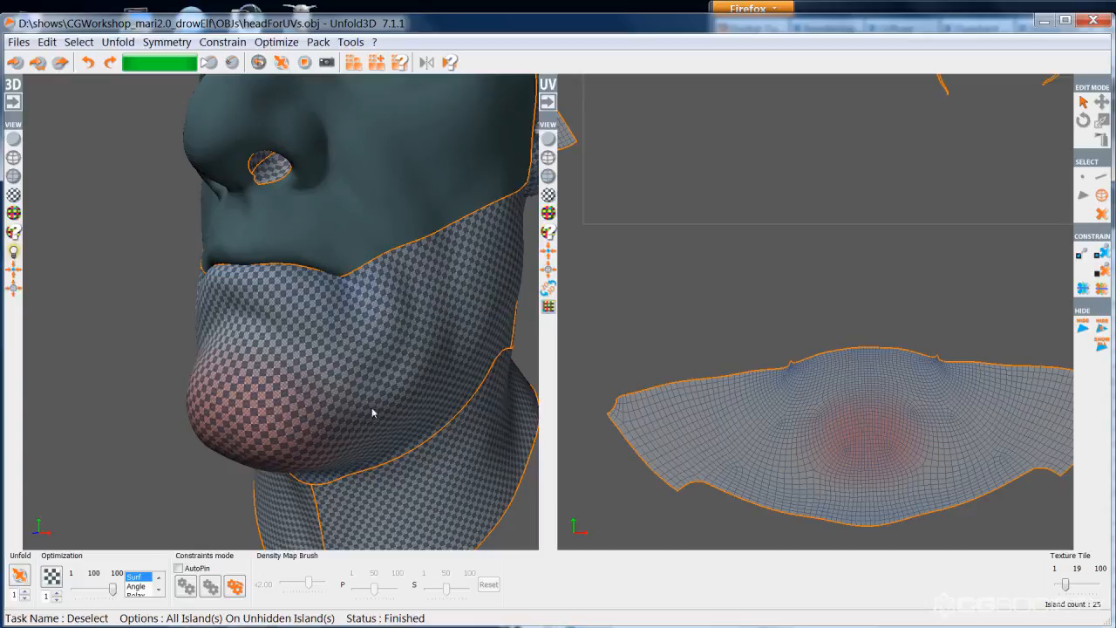
{"action": "middle_click_drag", "start_coordinate": [329, 372], "coordinate": [366, 367]}
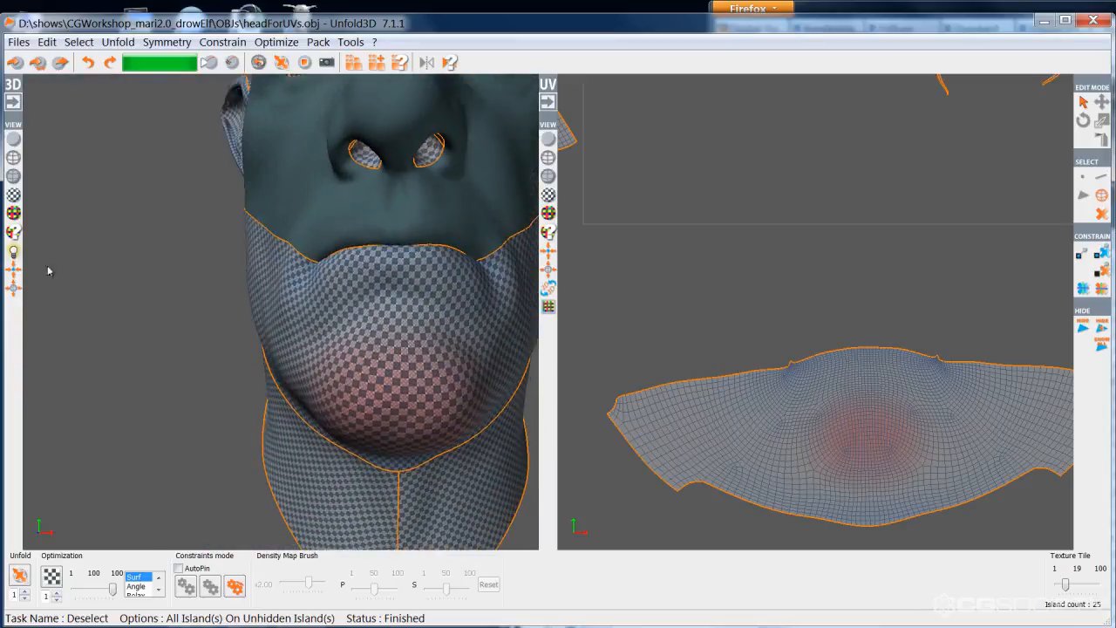
{"action": "left_click", "coordinate": [13, 175]}
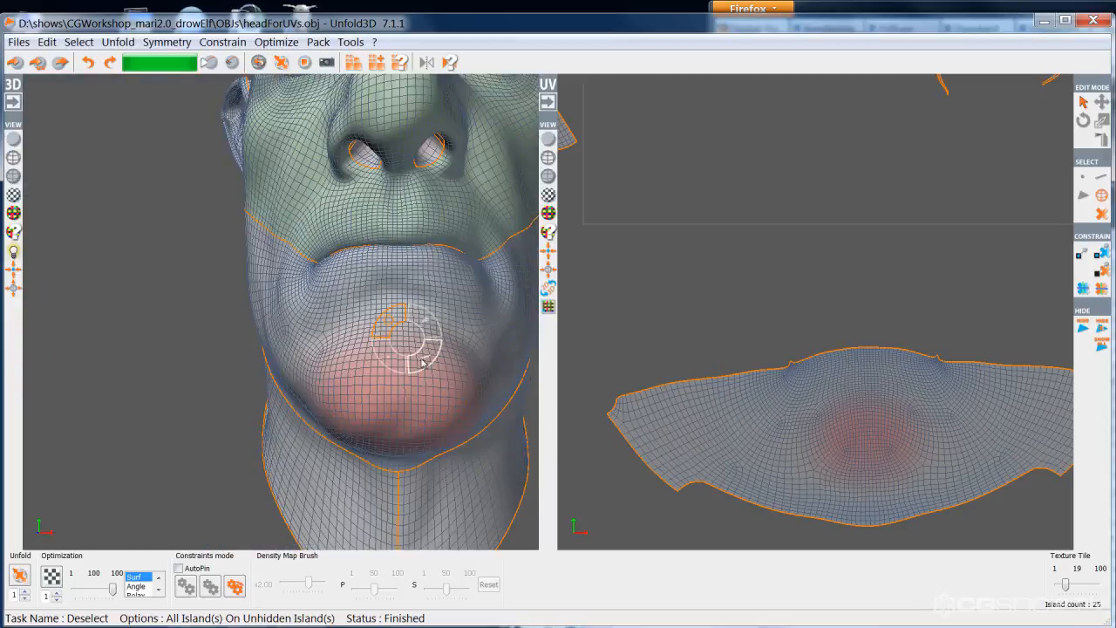
{"action": "key", "text": "F2"}
{"action": "double_click", "coordinate": [392, 301]}
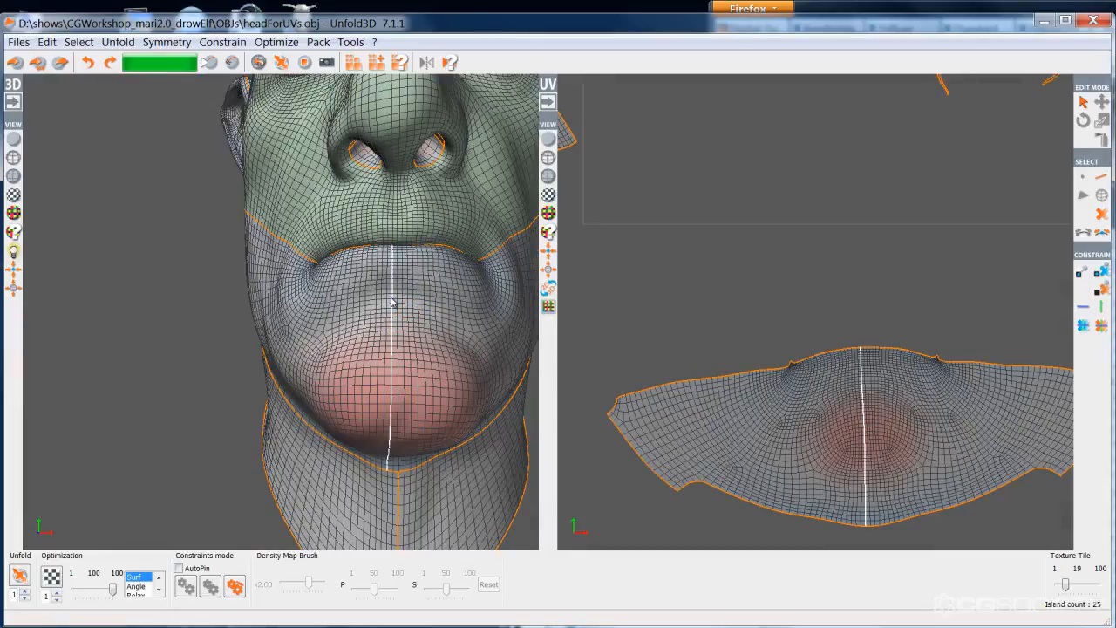
{"action": "key", "text": "d"}
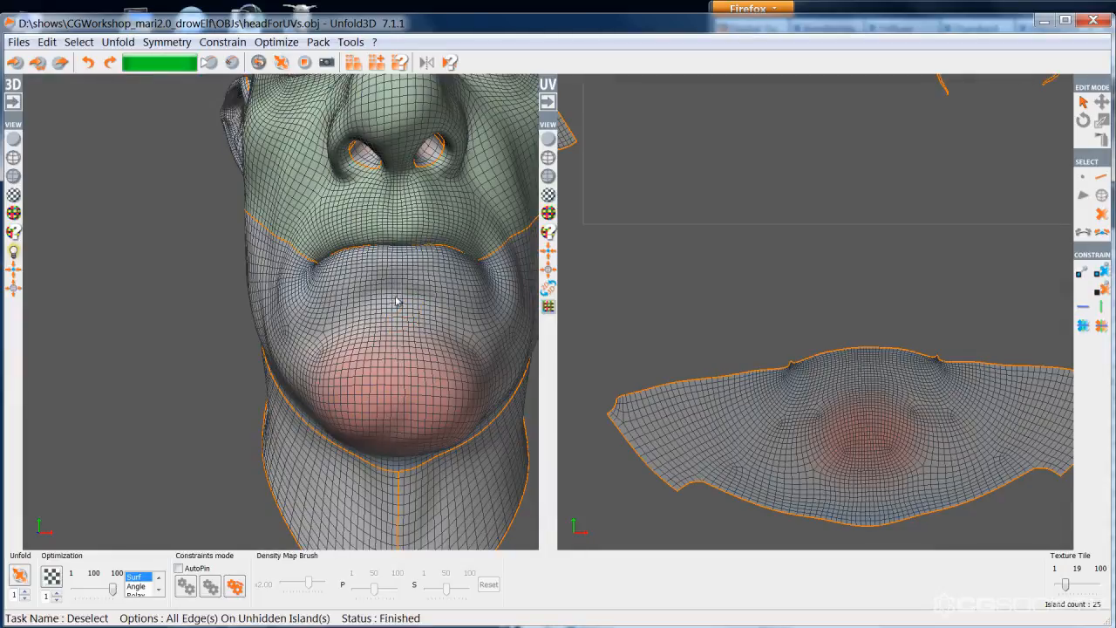
Step: Select the vertical centre edge loop of the lower jaw island, cut along it, and clear the selection
{"action": "double_click", "coordinate": [396, 300]}
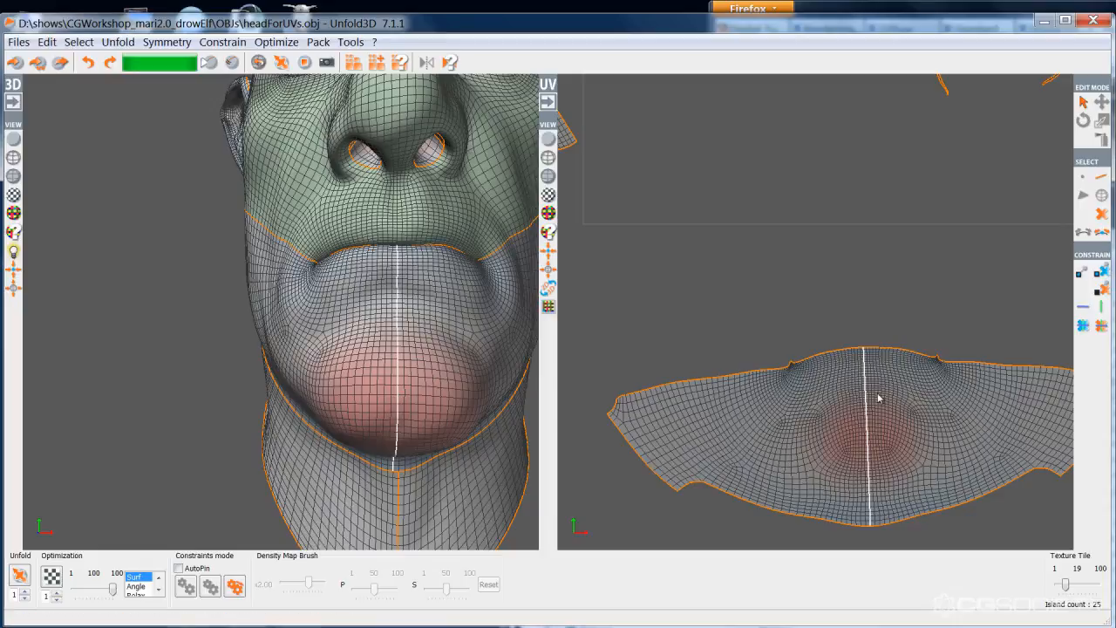
{"action": "key", "text": "c"}
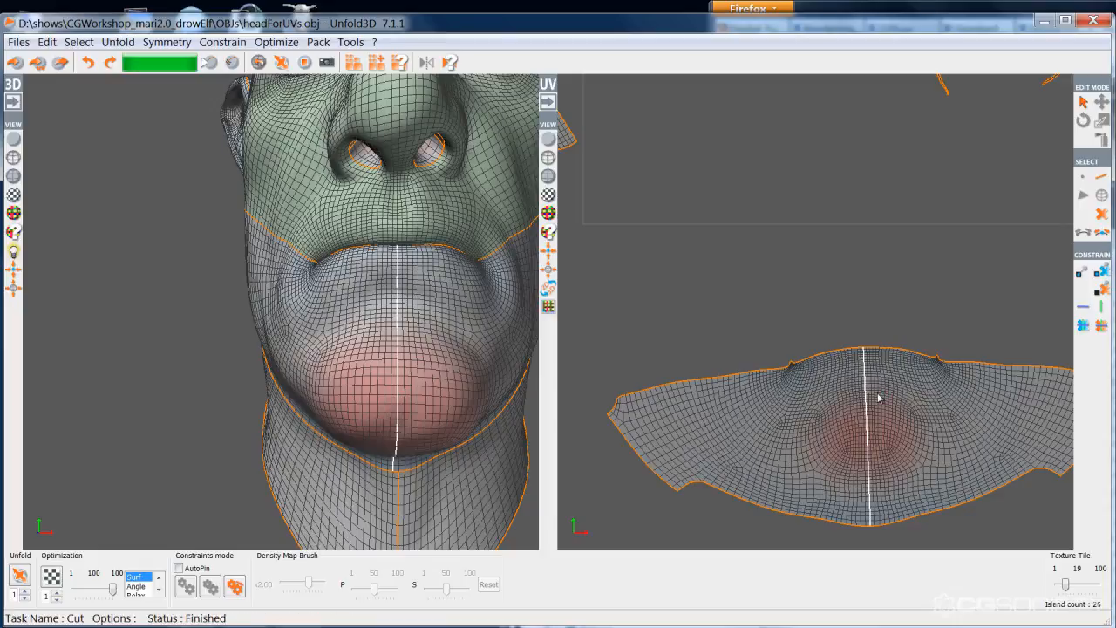
{"action": "key", "text": "d"}
Step: Select both lower jaw halves in island selection mode, unfold them, and move one half outward so they no longer overlap
{"action": "right_click_drag", "start_coordinate": [878, 397], "coordinate": [857, 382]}
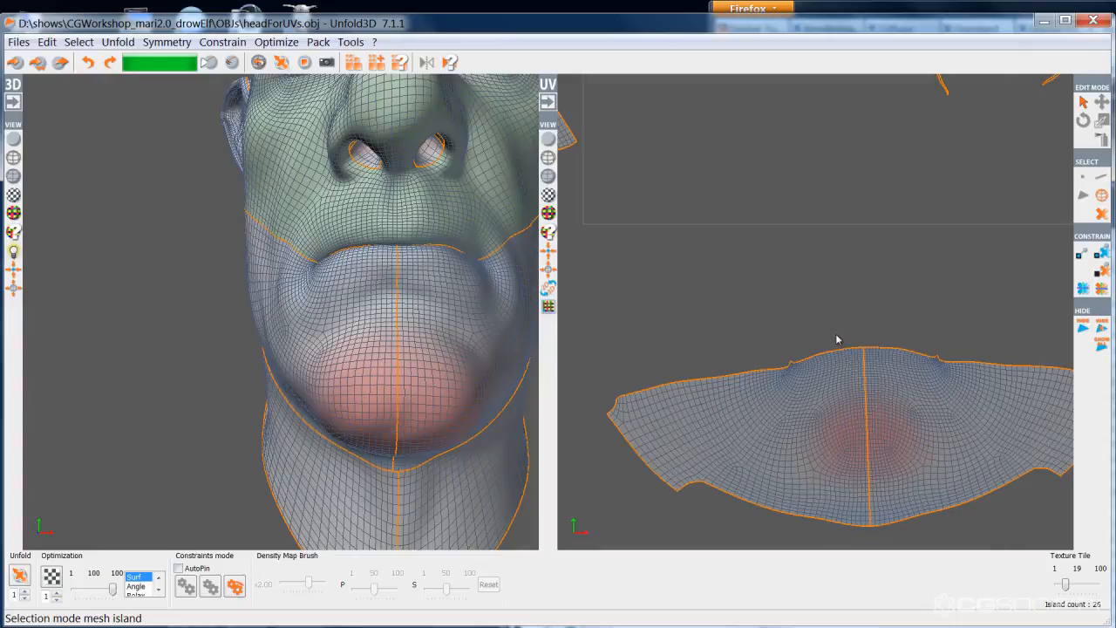
{"action": "left_click", "coordinate": [877, 408]}
{"action": "key", "text": "u"}
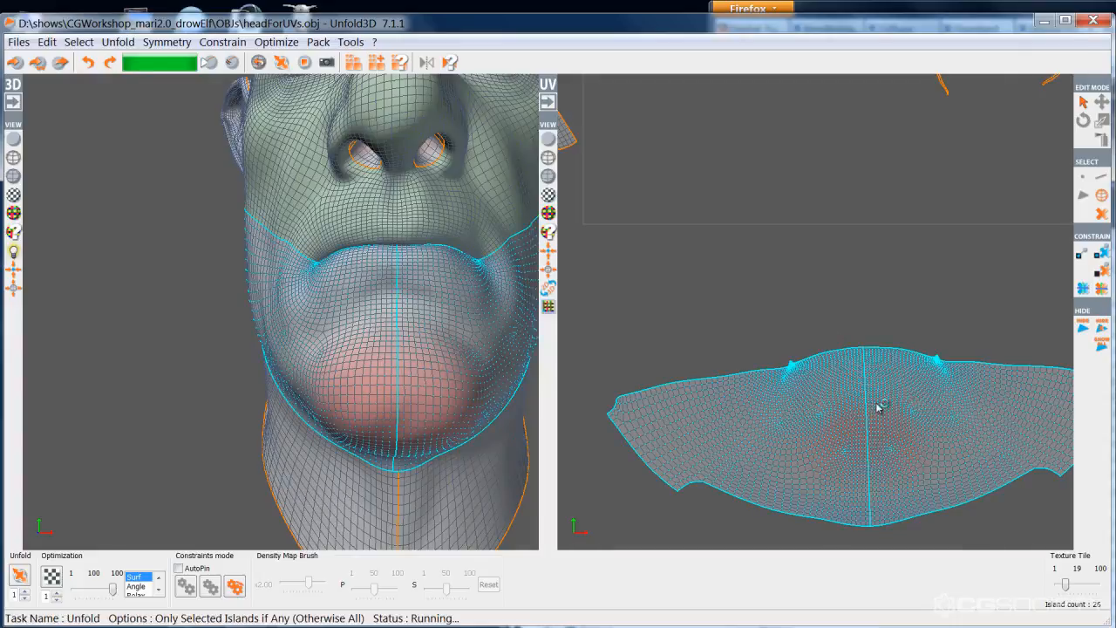
{"action": "key", "text": "Escape"}
{"action": "key", "text": "space"}
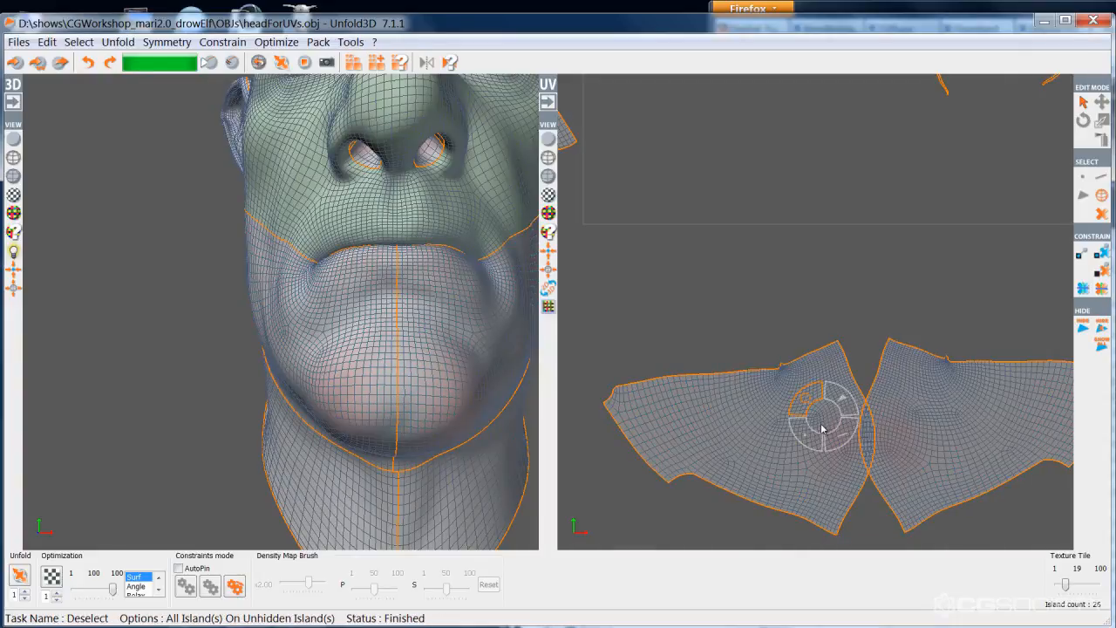
{"action": "left_click_drag", "start_coordinate": [823, 427], "coordinate": [775, 428]}
Step: Select the face island, unfold it, and move it into the empty area beside the UV square
{"action": "scroll", "coordinate": [323, 266], "scroll_direction": "down", "scroll_amount": 4}
{"action": "left_click_drag", "start_coordinate": [324, 266], "coordinate": [299, 300], "text": "alt"}
{"action": "scroll", "coordinate": [309, 282], "scroll_direction": "up", "scroll_amount": 5}
{"action": "scroll", "coordinate": [280, 327], "scroll_direction": "down", "scroll_amount": 5}
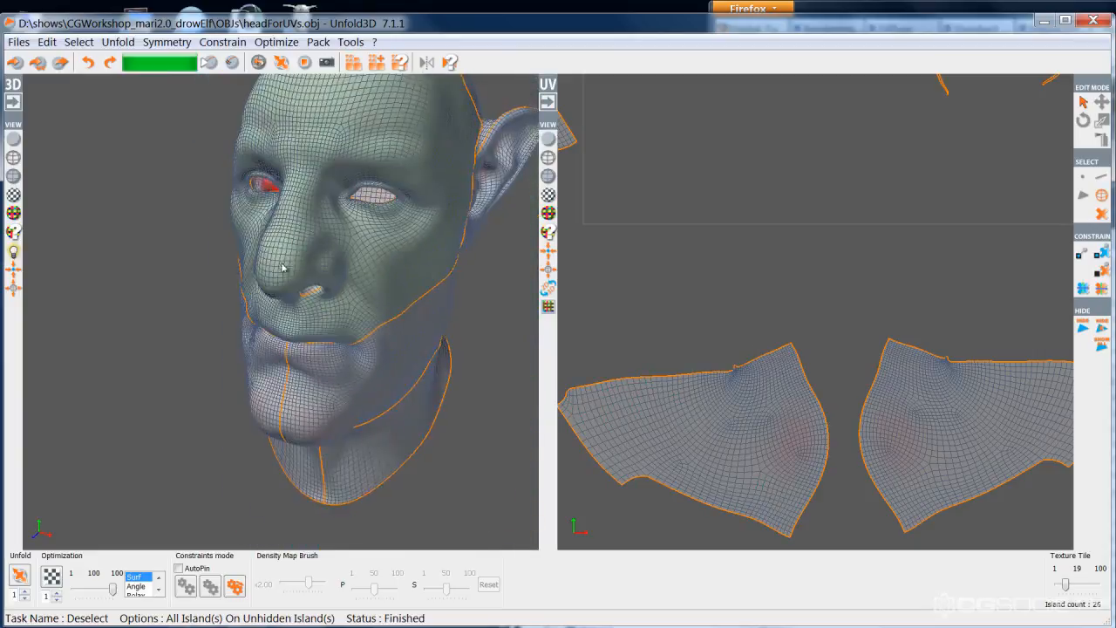
{"action": "middle_click_drag", "start_coordinate": [282, 264], "coordinate": [274, 306], "text": "alt"}
{"action": "scroll", "coordinate": [281, 309], "scroll_direction": "up", "scroll_amount": 2}
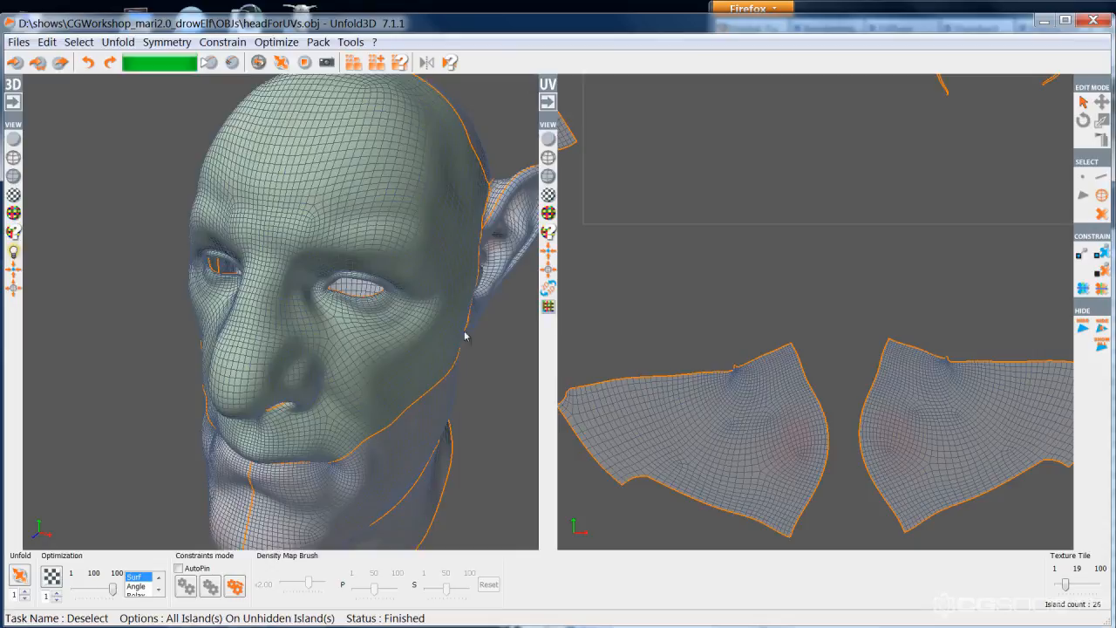
{"action": "scroll", "coordinate": [763, 327], "scroll_direction": "down", "scroll_amount": 3}
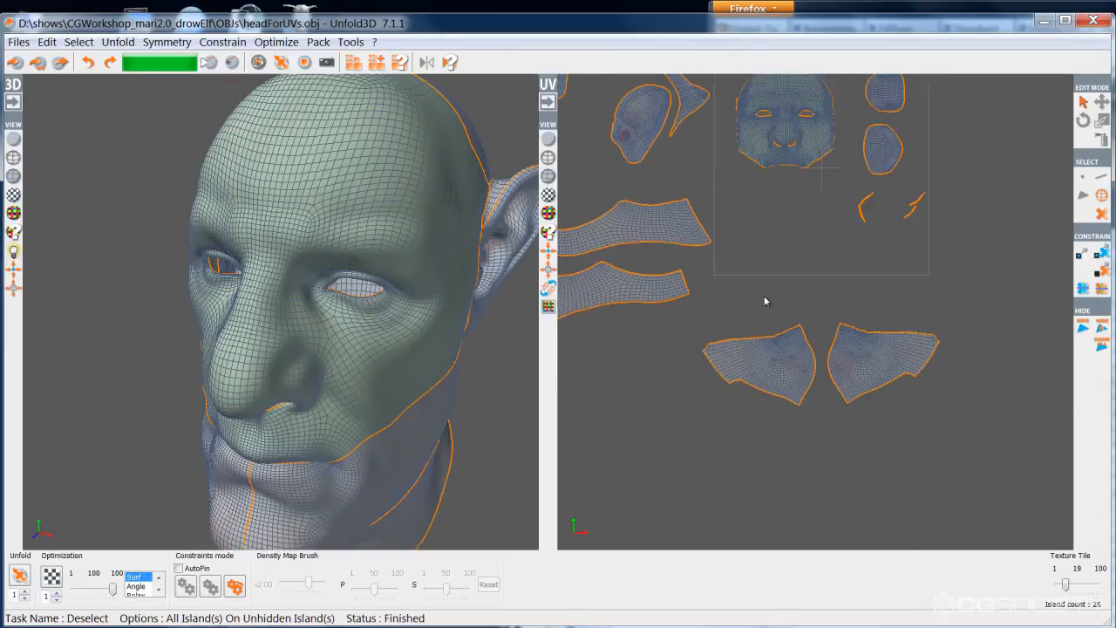
{"action": "left_click", "coordinate": [755, 136]}
{"action": "key", "text": "u"}
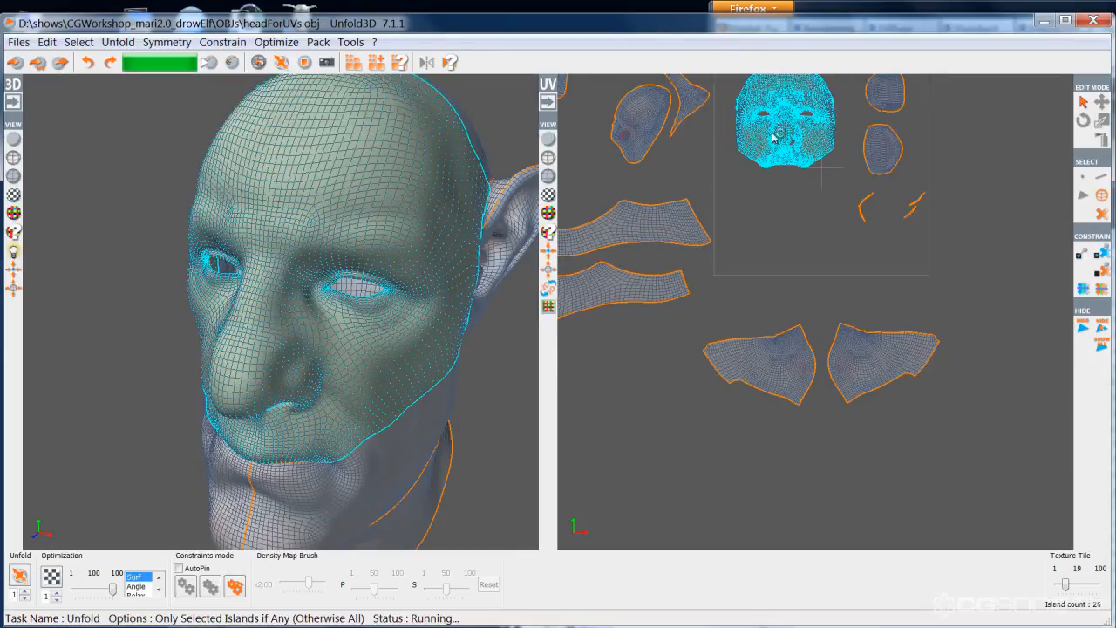
{"action": "key", "text": "space"}
{"action": "left_click_drag", "start_coordinate": [780, 106], "coordinate": [986, 240]}
{"action": "left_click", "coordinate": [1002, 344]}
Step: Examine the distortion colours over the nose, eye corners and forehead of the unfolded face island and 3D head
{"action": "middle_click_drag", "start_coordinate": [981, 348], "coordinate": [869, 361]}
{"action": "scroll", "coordinate": [869, 360], "scroll_direction": "up", "scroll_amount": 5}
{"action": "middle_click_drag", "start_coordinate": [731, 370], "coordinate": [797, 374]}
{"action": "scroll", "coordinate": [796, 374], "scroll_direction": "up", "scroll_amount": 6}
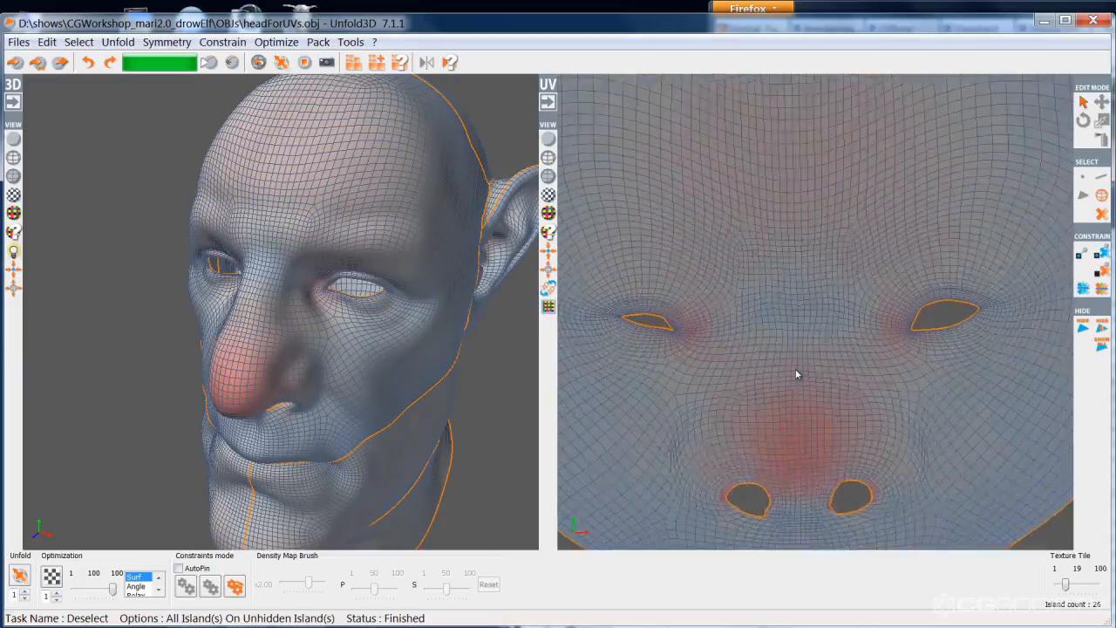
{"action": "scroll", "coordinate": [797, 374], "scroll_direction": "down", "scroll_amount": 2}
{"action": "scroll", "coordinate": [796, 374], "scroll_direction": "down", "scroll_amount": 2}
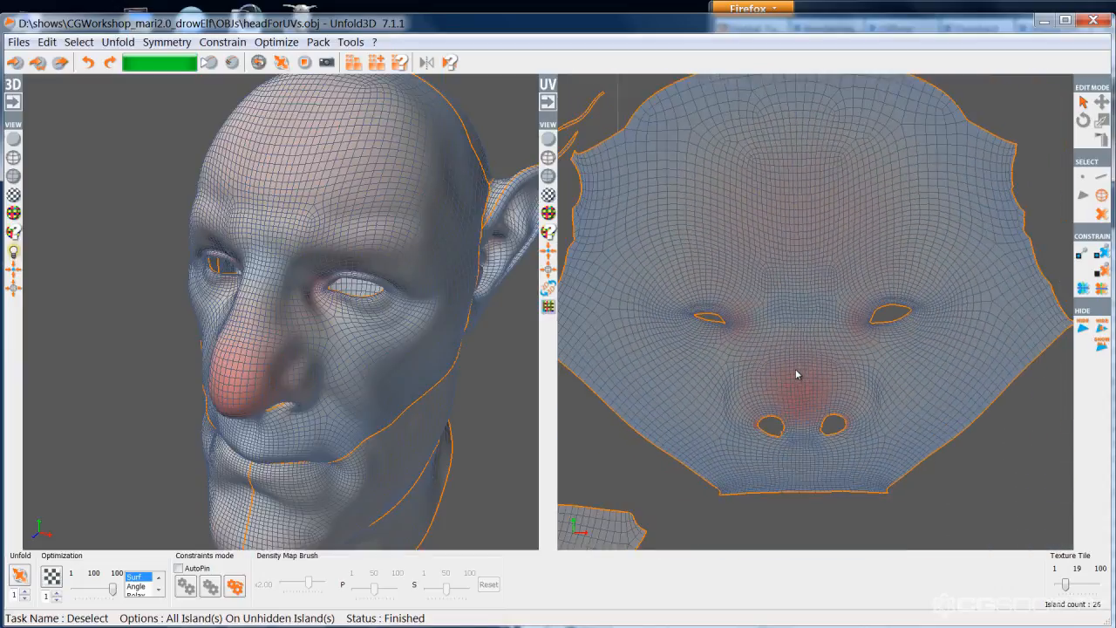
{"action": "middle_click_drag", "start_coordinate": [375, 333], "coordinate": [366, 311]}
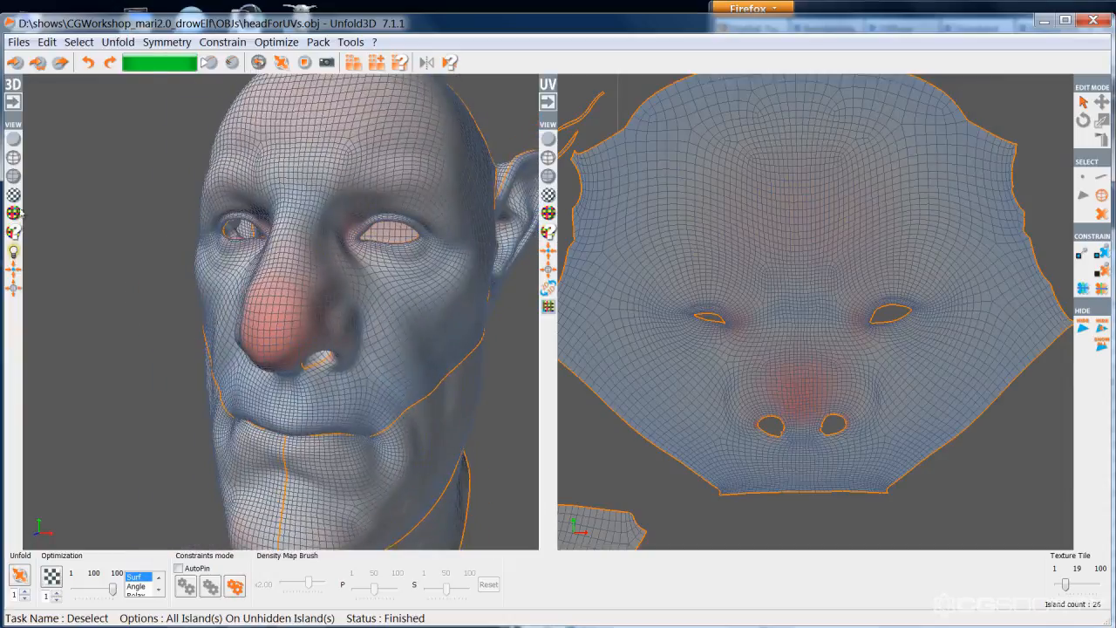
Step: Display the checker texture on the 3D head with the texture tile at 16 and inspect the nose for stretching
{"action": "left_click", "coordinate": [13, 195]}
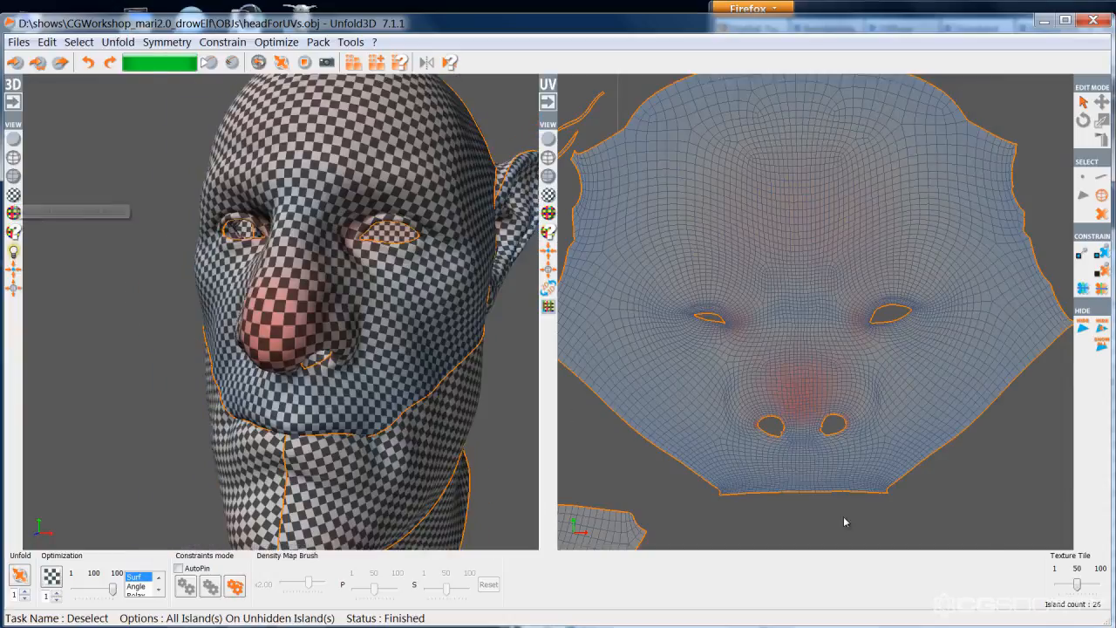
{"action": "left_click_drag", "start_coordinate": [1076, 586], "coordinate": [1064, 582]}
{"action": "mouse_move", "coordinate": [386, 407]}
{"action": "middle_mouse_down"}
{"action": "mouse_move", "coordinate": [371, 405]}
{"action": "mouse_move", "coordinate": [398, 407]}
{"action": "middle_mouse_up"}
Step: Return the head to the wireframe display, select the face's vertical centre edge loop, and cut the face island along it
{"action": "right_click_drag", "start_coordinate": [814, 331], "coordinate": [824, 344]}
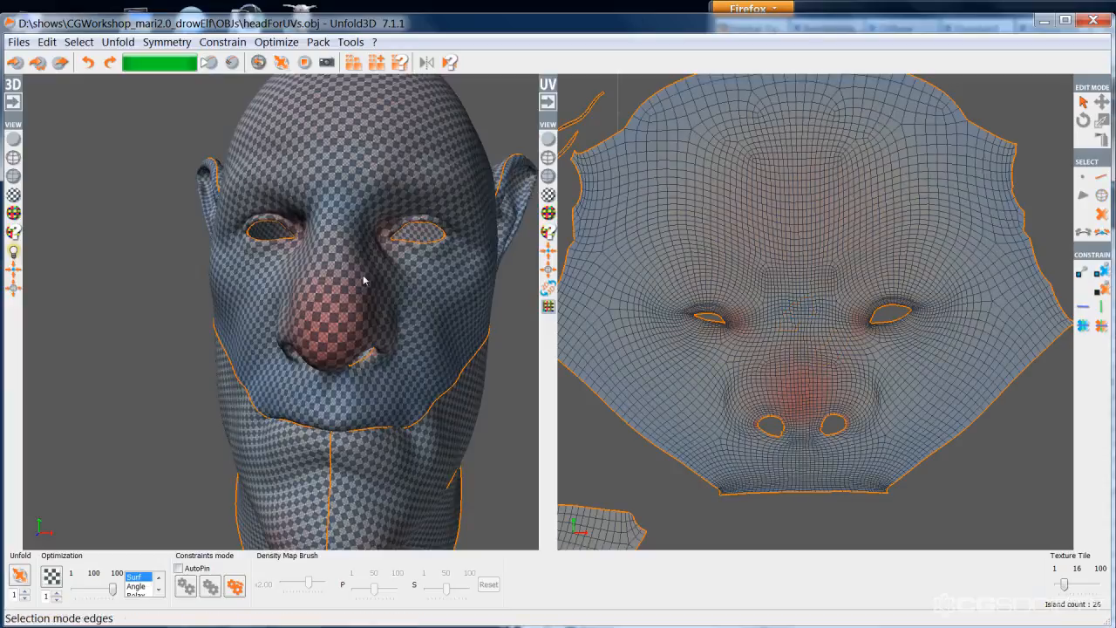
{"action": "left_click", "coordinate": [13, 176]}
{"action": "double_click", "coordinate": [335, 214]}
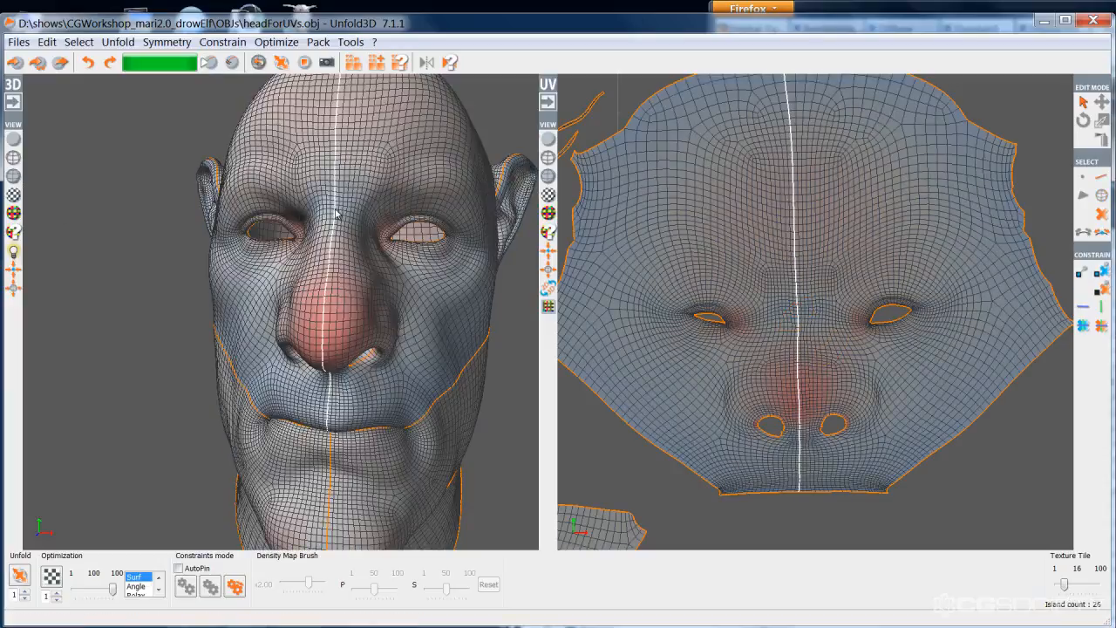
{"action": "double_click", "coordinate": [338, 212]}
{"action": "left_click_drag", "start_coordinate": [349, 335], "coordinate": [388, 368], "text": "alt"}
{"action": "double_click", "coordinate": [365, 331]}
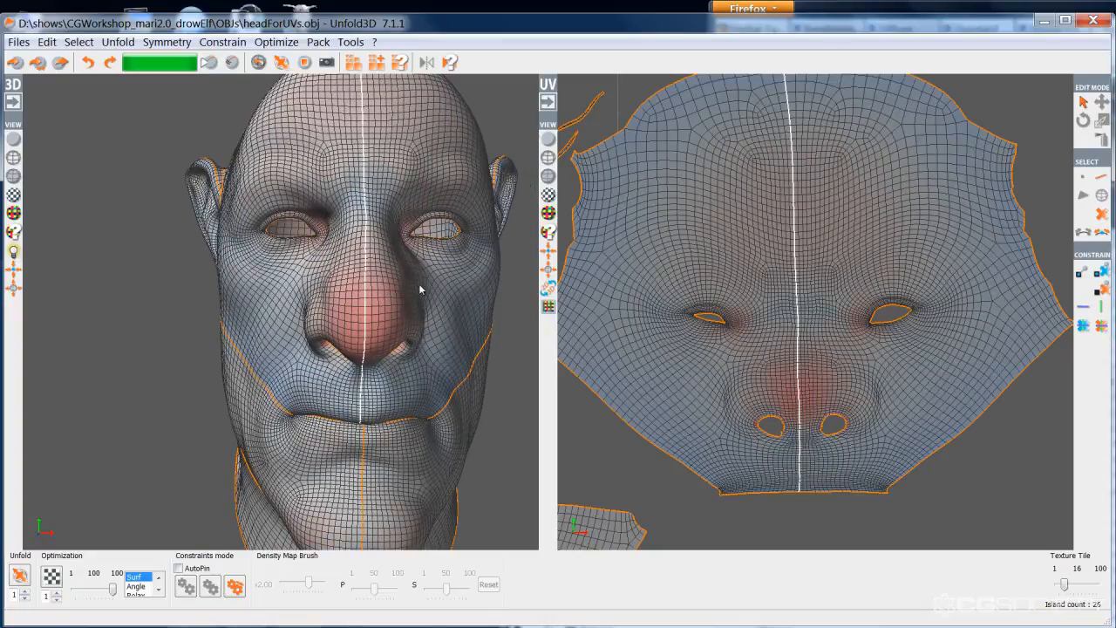
{"action": "key", "text": "c"}
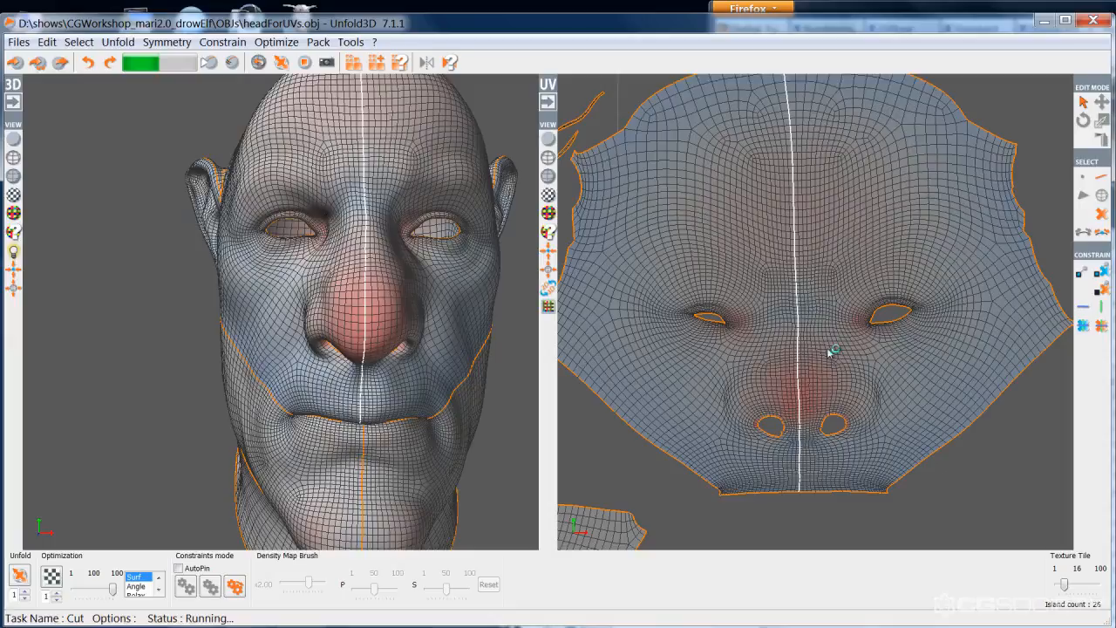
Step: Select both face halves in island selection mode, unfold them, and clear the selection
{"action": "right_click_drag", "start_coordinate": [806, 332], "coordinate": [793, 318]}
{"action": "left_click", "coordinate": [821, 298]}
{"action": "left_click", "coordinate": [749, 300], "text": "ctrl"}
{"action": "key", "text": "u"}
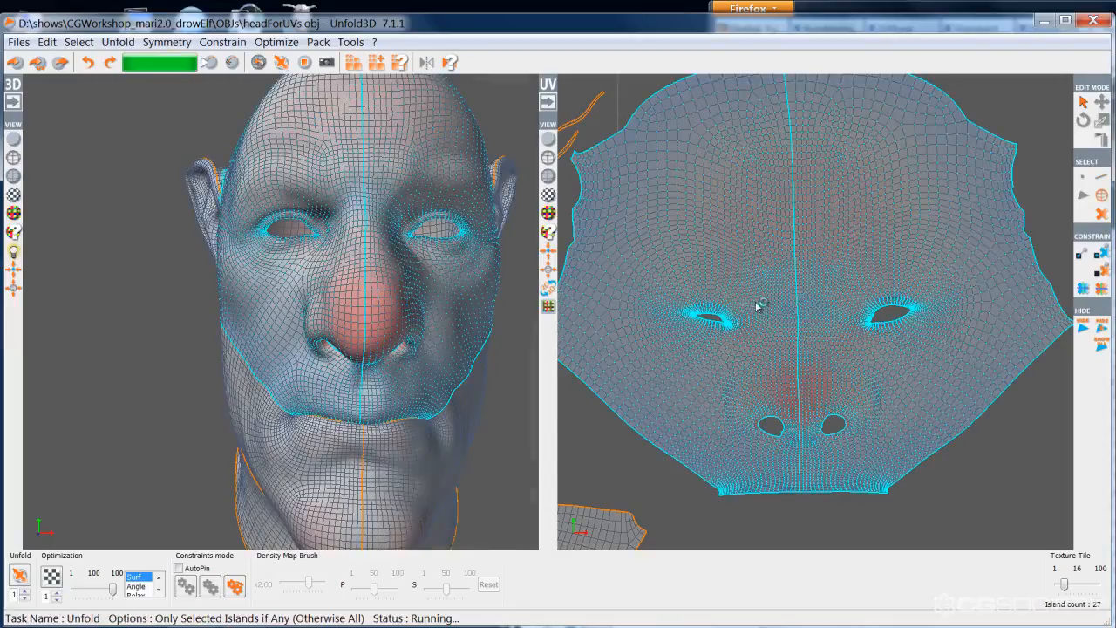
{"action": "key", "text": "d"}
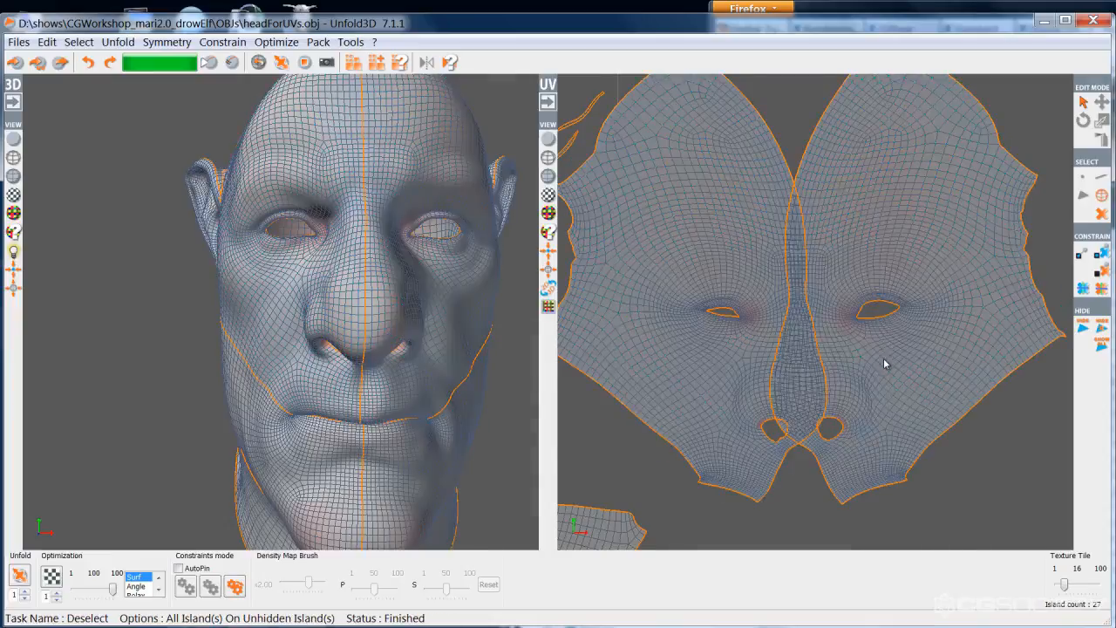
Step: Move the two overlapping face halves apart so there is a gap between them, and clear the selection
{"action": "scroll", "coordinate": [877, 353], "scroll_direction": "down", "scroll_amount": 3}
{"action": "key", "text": "space"}
{"action": "left_click", "coordinate": [875, 344]}
{"action": "left_click_drag", "start_coordinate": [880, 344], "coordinate": [951, 343]}
{"action": "key", "text": "space"}
{"action": "left_click_drag", "start_coordinate": [753, 358], "coordinate": [776, 360]}
{"action": "key", "text": "d"}
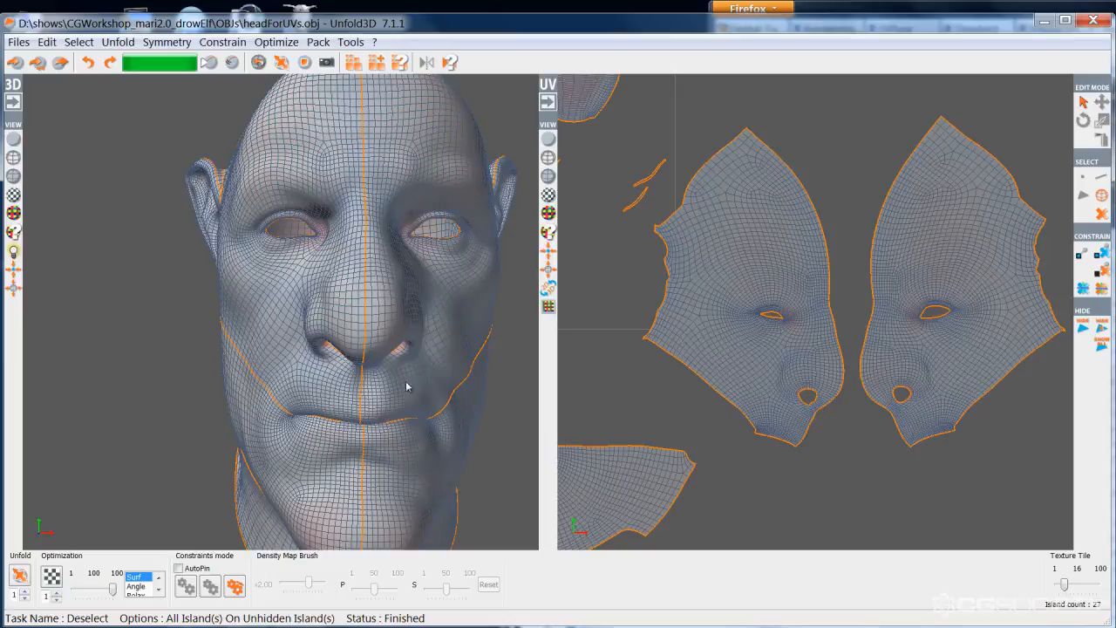
Step: Display the checker texture on the 3D head, set the texture tile to 19, and inspect the face from the side
{"action": "left_click", "coordinate": [13, 195]}
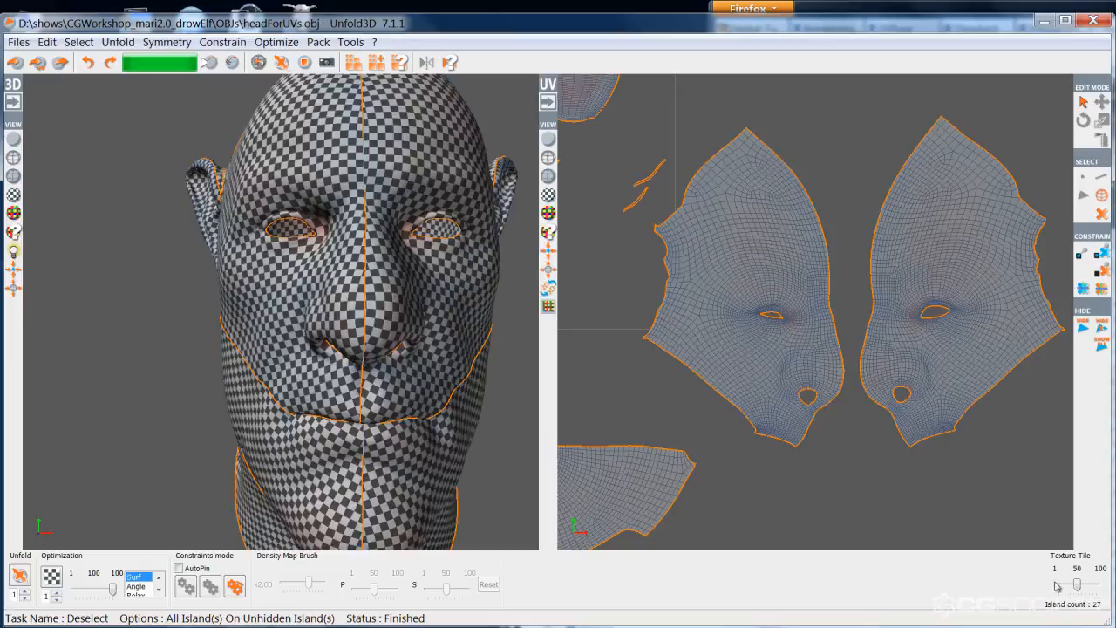
{"action": "left_click_drag", "start_coordinate": [1076, 585], "coordinate": [1079, 584]}
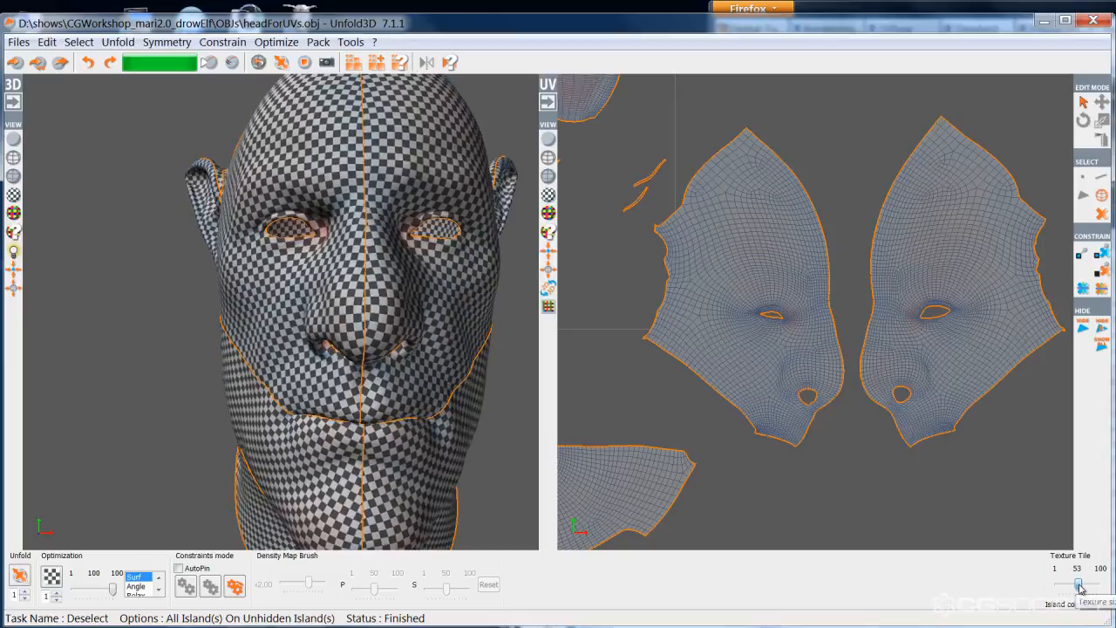
{"action": "left_click", "coordinate": [13, 216]}
{"action": "left_click_drag", "start_coordinate": [1055, 586], "coordinate": [1065, 591]}
{"action": "middle_click_drag", "start_coordinate": [254, 369], "coordinate": [322, 406]}
{"action": "scroll", "coordinate": [295, 381], "scroll_direction": "down", "scroll_amount": 3}
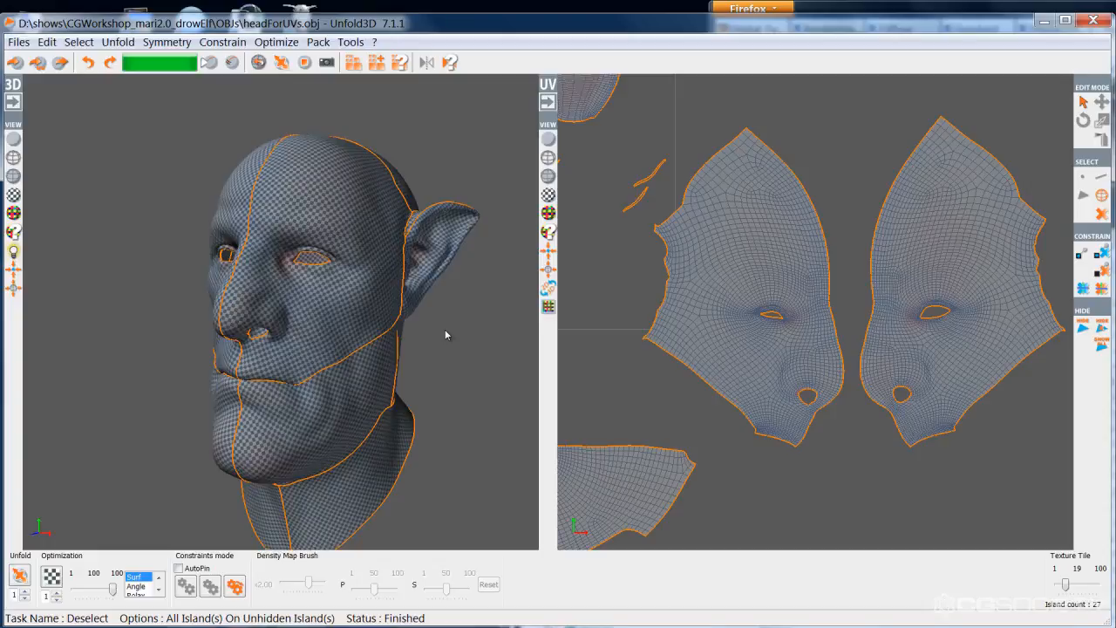
Step: Move the back-of-head island sideways, clear of the space above the UV square
{"action": "scroll", "coordinate": [925, 343], "scroll_direction": "down", "scroll_amount": 4}
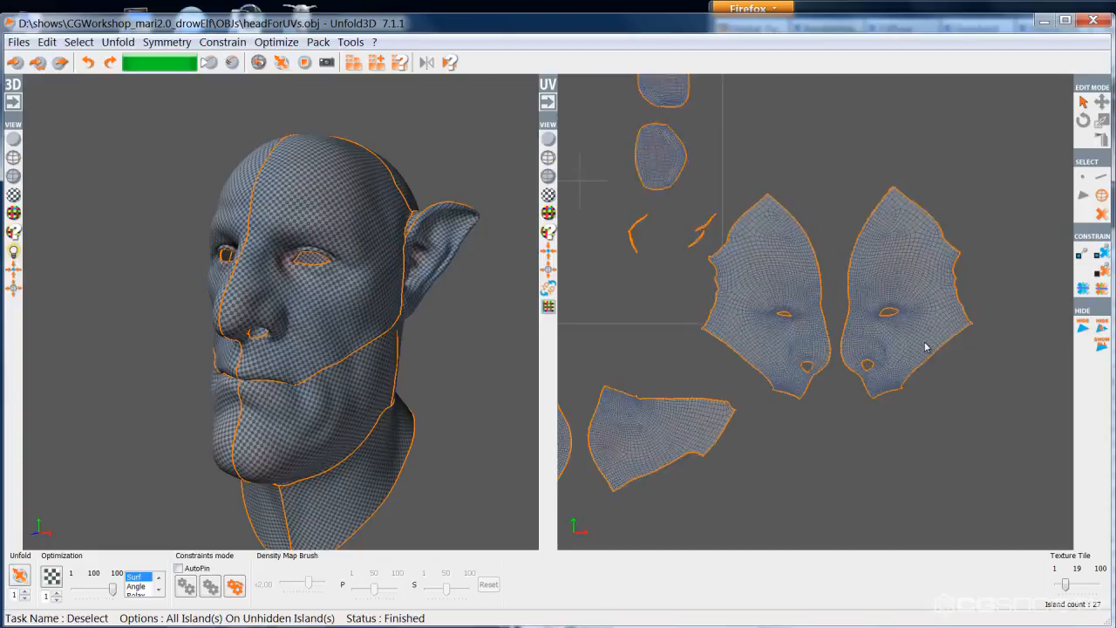
{"action": "middle_click_drag", "start_coordinate": [832, 419], "coordinate": [899, 456]}
{"action": "scroll", "coordinate": [899, 449], "scroll_direction": "down", "scroll_amount": 2}
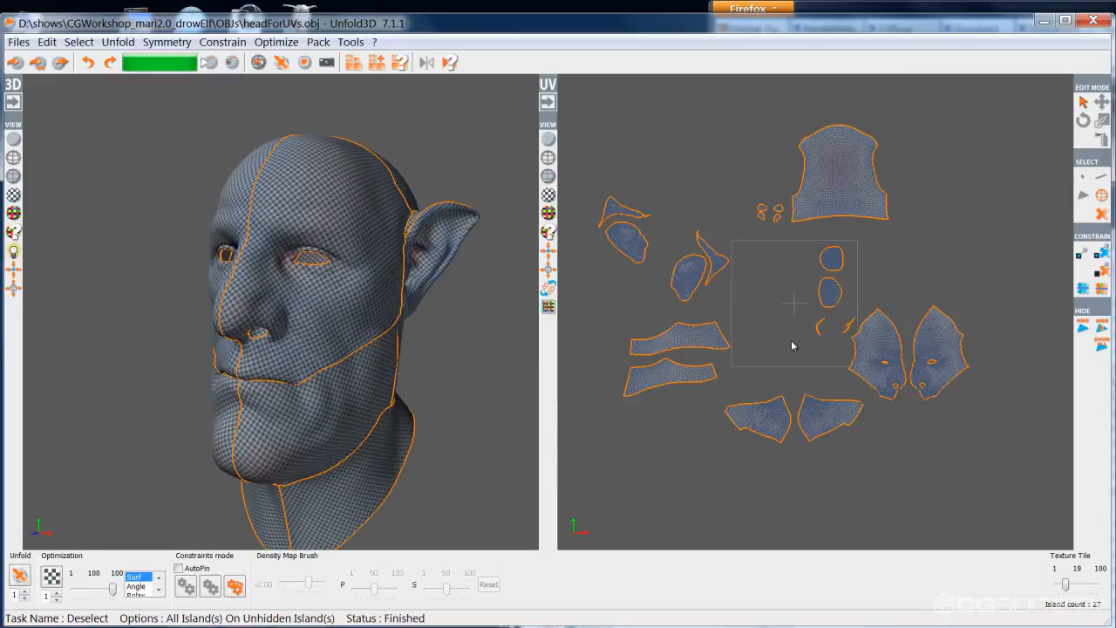
{"action": "left_click", "coordinate": [853, 174]}
{"action": "left_click_drag", "start_coordinate": [853, 174], "coordinate": [963, 200]}
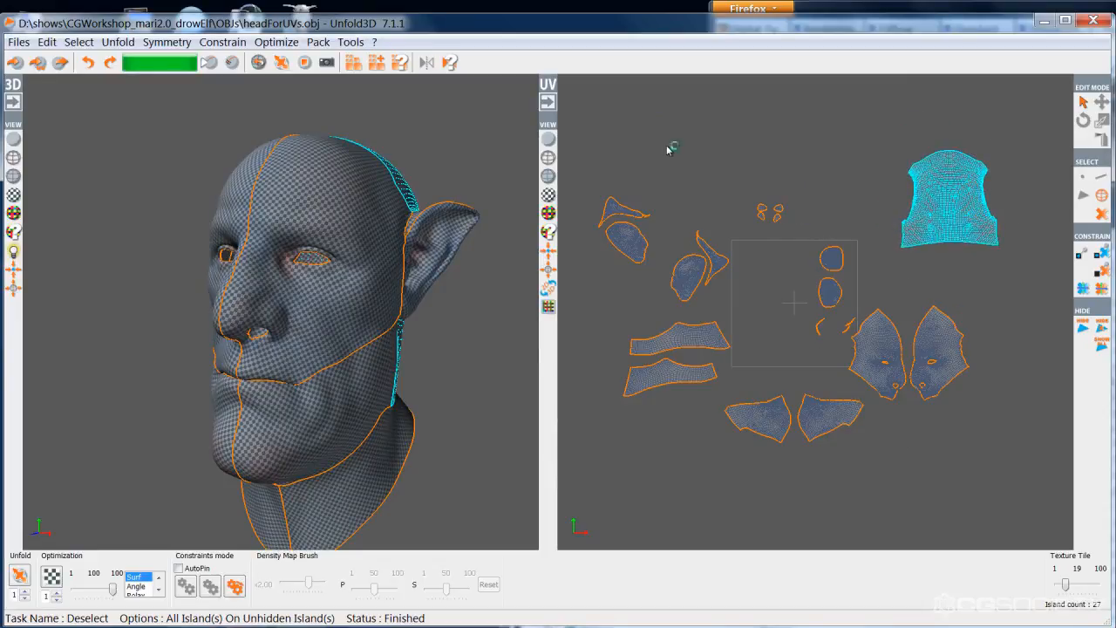
Step: Select all islands, move them together so the two face halves lie over the UV square, and clear the selection
{"action": "middle_click_drag", "start_coordinate": [594, 124], "coordinate": [677, 120]}
{"action": "left_click_drag", "start_coordinate": [605, 118], "coordinate": [1026, 544]}
{"action": "left_click_drag", "start_coordinate": [829, 307], "coordinate": [717, 260]}
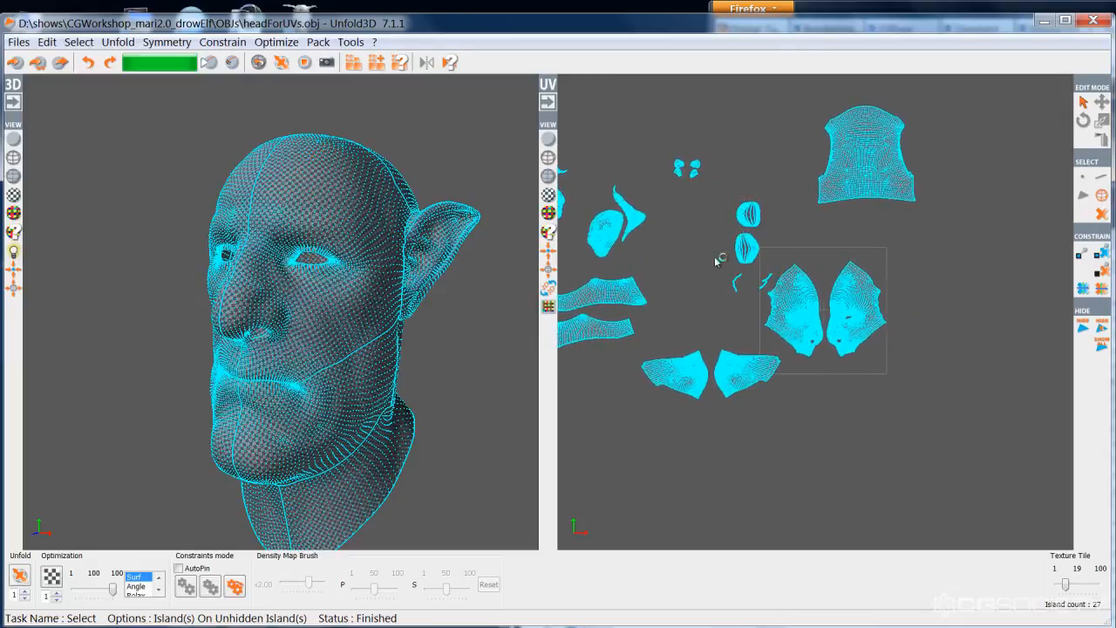
{"action": "left_click", "coordinate": [787, 397]}
{"action": "scroll", "coordinate": [788, 394], "scroll_direction": "up", "scroll_amount": 5}
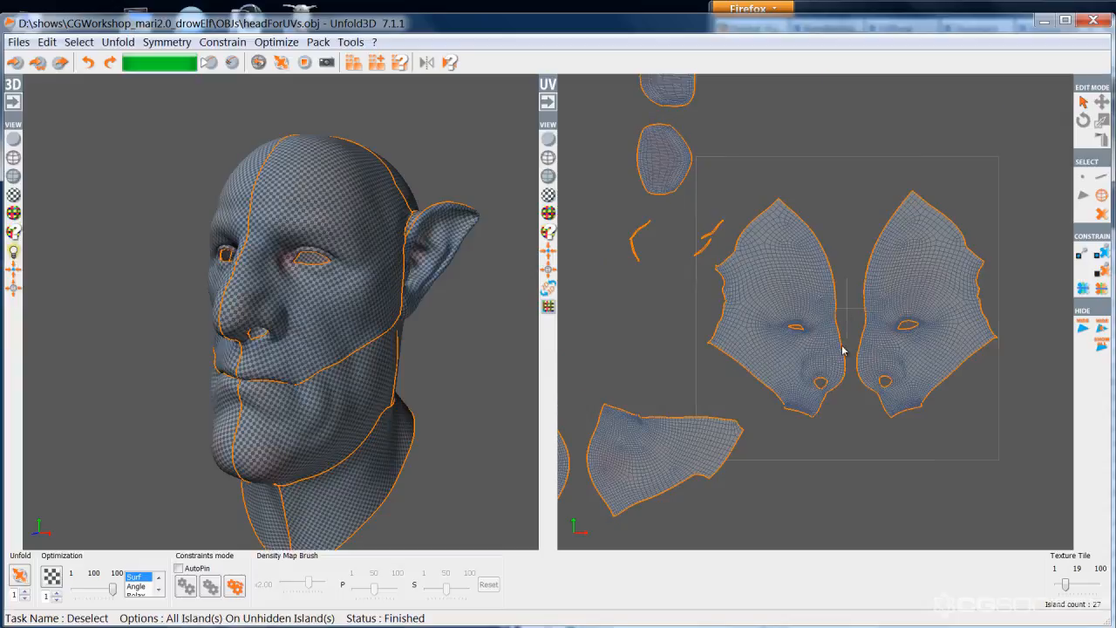
Step: Select all islands again, nudge them slightly upward relative to the UV square, and clear the selection
{"action": "scroll", "coordinate": [843, 350], "scroll_direction": "down", "scroll_amount": 4}
{"action": "scroll", "coordinate": [842, 350], "scroll_direction": "up", "scroll_amount": 3}
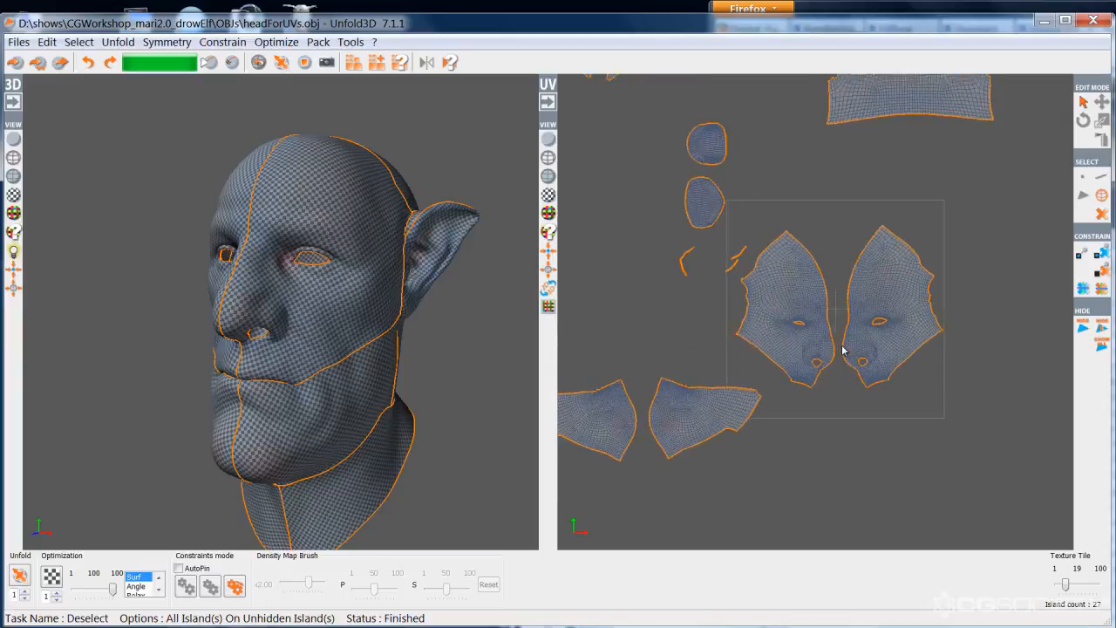
{"action": "scroll", "coordinate": [842, 350], "scroll_direction": "down", "scroll_amount": 3}
{"action": "middle_click_drag", "start_coordinate": [855, 392], "coordinate": [957, 410]}
{"action": "left_click_drag", "start_coordinate": [631, 110], "coordinate": [1035, 439]}
{"action": "right_click", "coordinate": [827, 276]}
{"action": "left_click", "coordinate": [868, 241]}
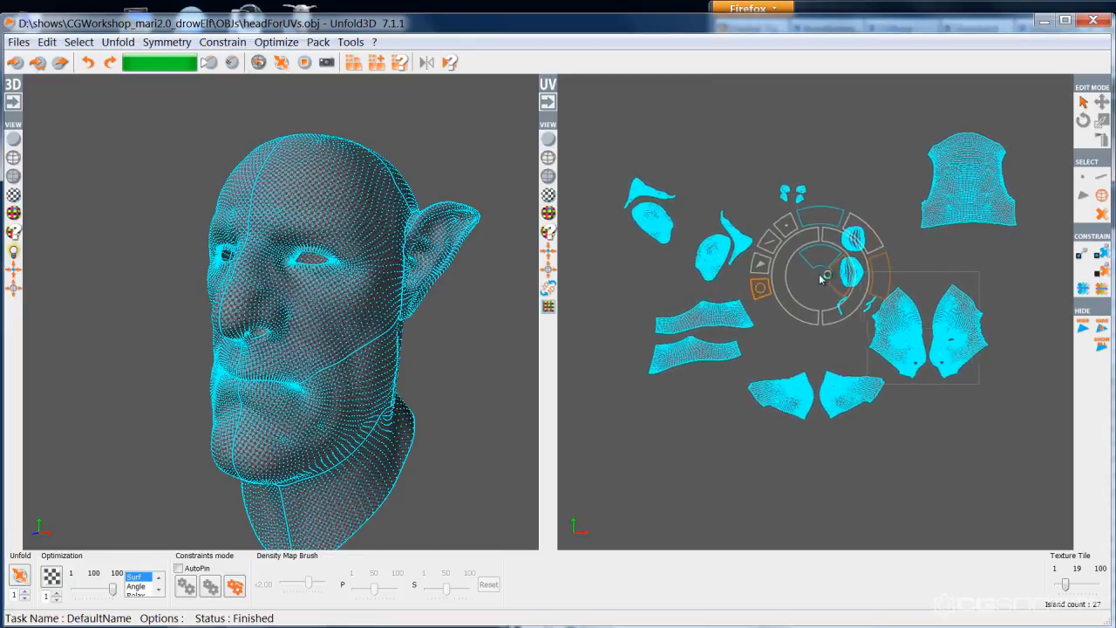
{"action": "left_click", "coordinate": [821, 337]}
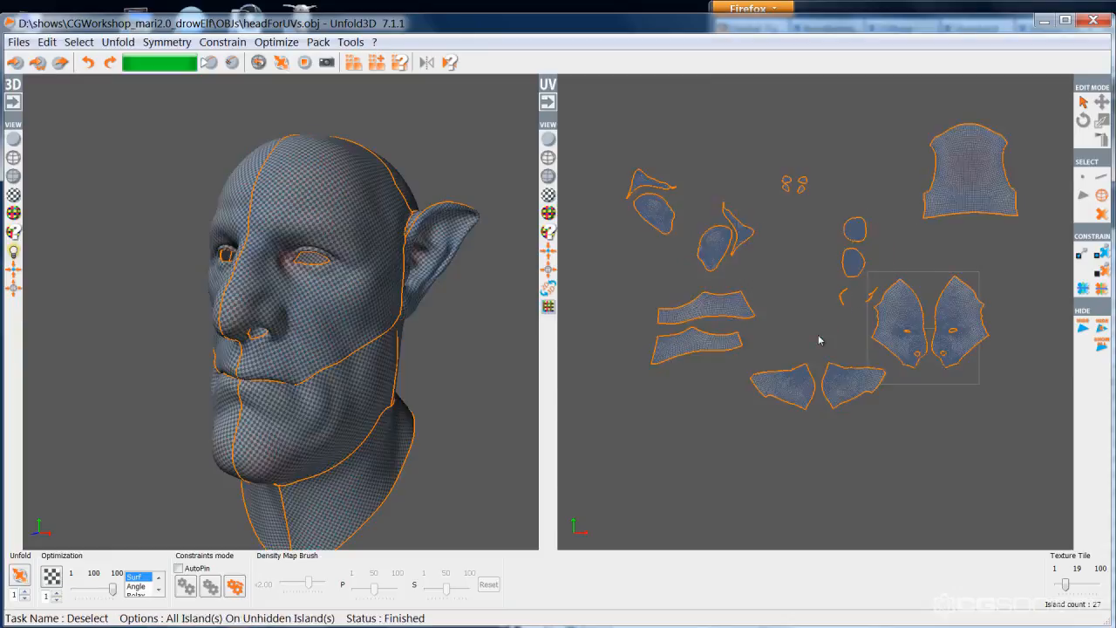
Step: Reposition the face halves within the UV square, with the left-eye half lower and nested against the other, and clear the selection
{"action": "scroll", "coordinate": [822, 336], "scroll_direction": "up", "scroll_amount": 5}
{"action": "middle_click_drag", "start_coordinate": [822, 331], "coordinate": [697, 323]}
{"action": "scroll", "coordinate": [717, 322], "scroll_direction": "up", "scroll_amount": 2}
{"action": "key", "text": "space"}
{"action": "left_click_drag", "start_coordinate": [742, 310], "coordinate": [740, 301]}
{"action": "key", "text": "space"}
{"action": "left_click_drag", "start_coordinate": [883, 362], "coordinate": [867, 390]}
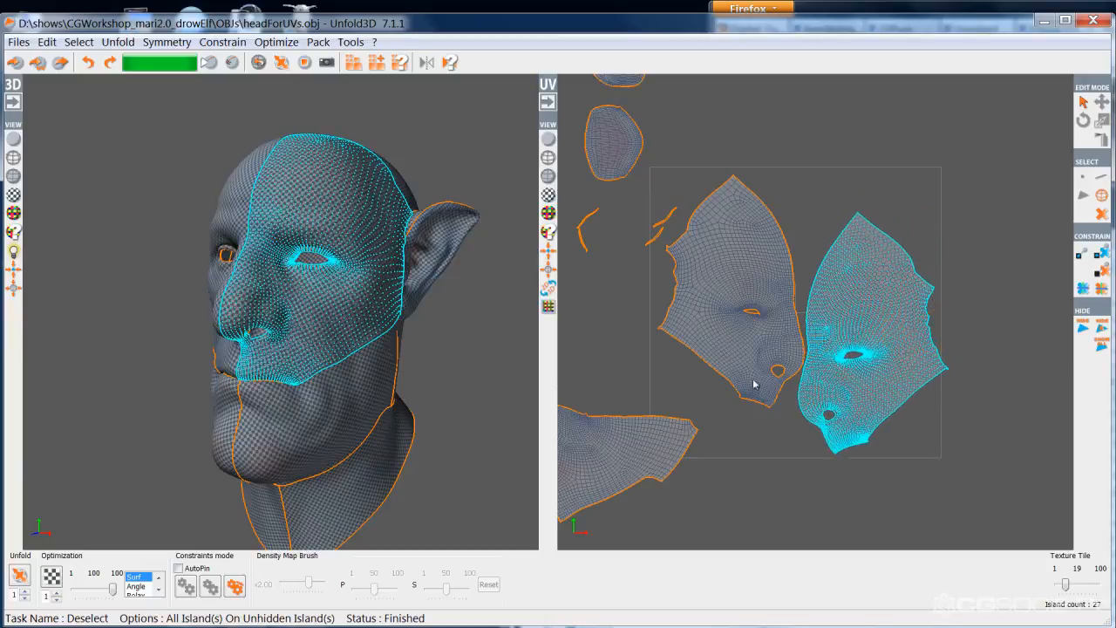
{"action": "left_click", "coordinate": [804, 375]}
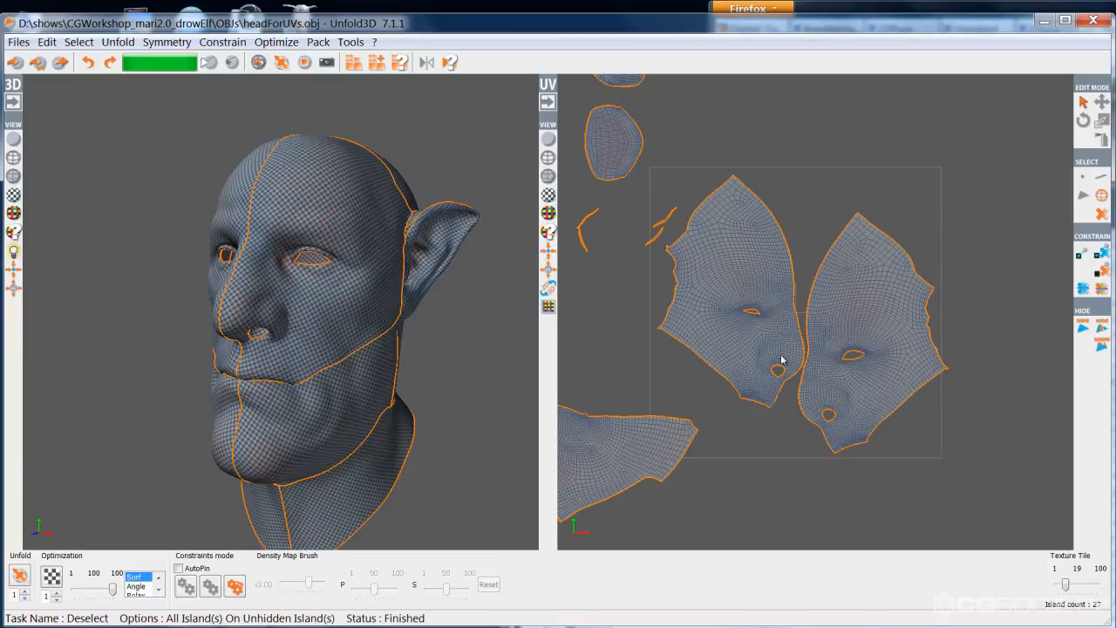
Step: Nudge both face halves slightly sideways so they fit between the vertical borders of the UV square
{"action": "left_click", "coordinate": [780, 358]}
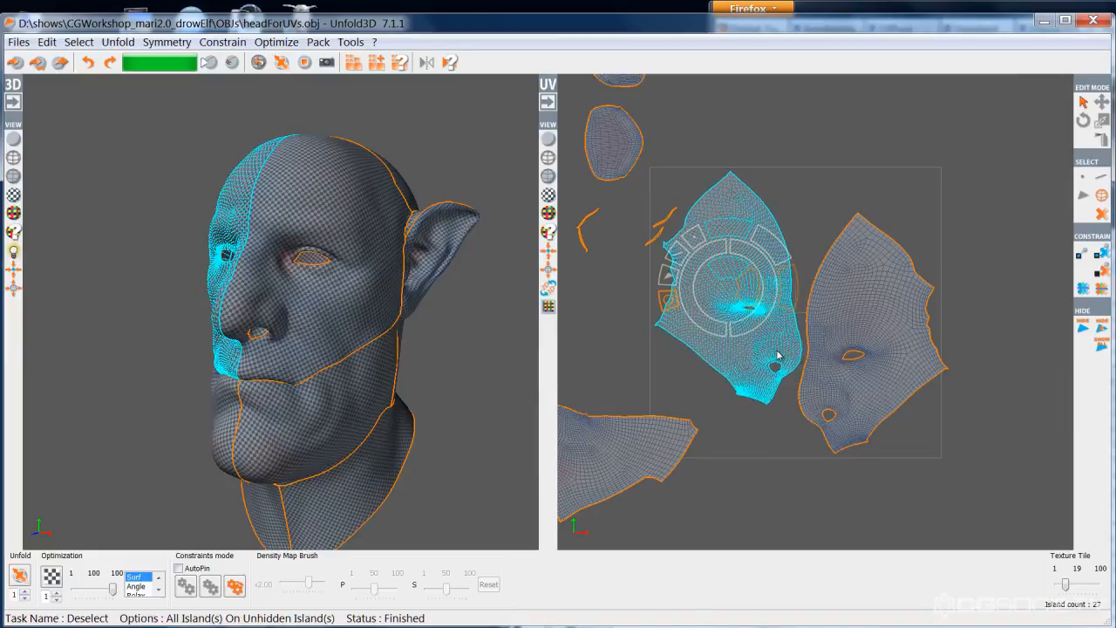
{"action": "left_click", "coordinate": [837, 395]}
{"action": "left_click_drag", "start_coordinate": [839, 400], "coordinate": [833, 401]}
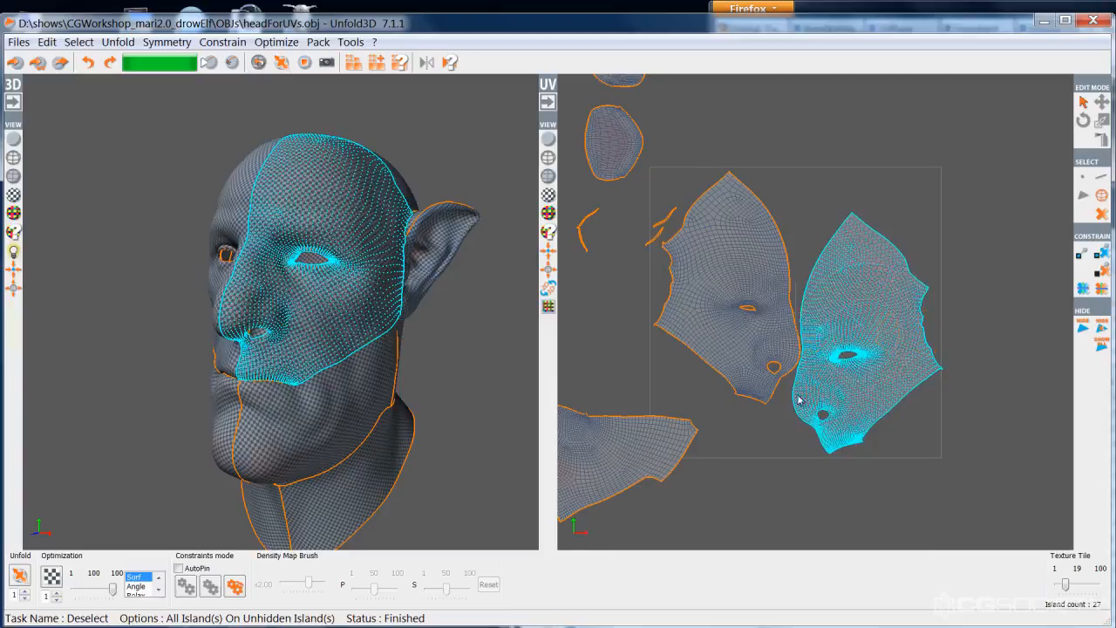
Step: Select each face half in turn, fine-tune its position just inside the UV square's side borders, and clear the selection
{"action": "scroll", "coordinate": [833, 400], "scroll_direction": "up", "scroll_amount": 5}
{"action": "left_click", "coordinate": [676, 380]}
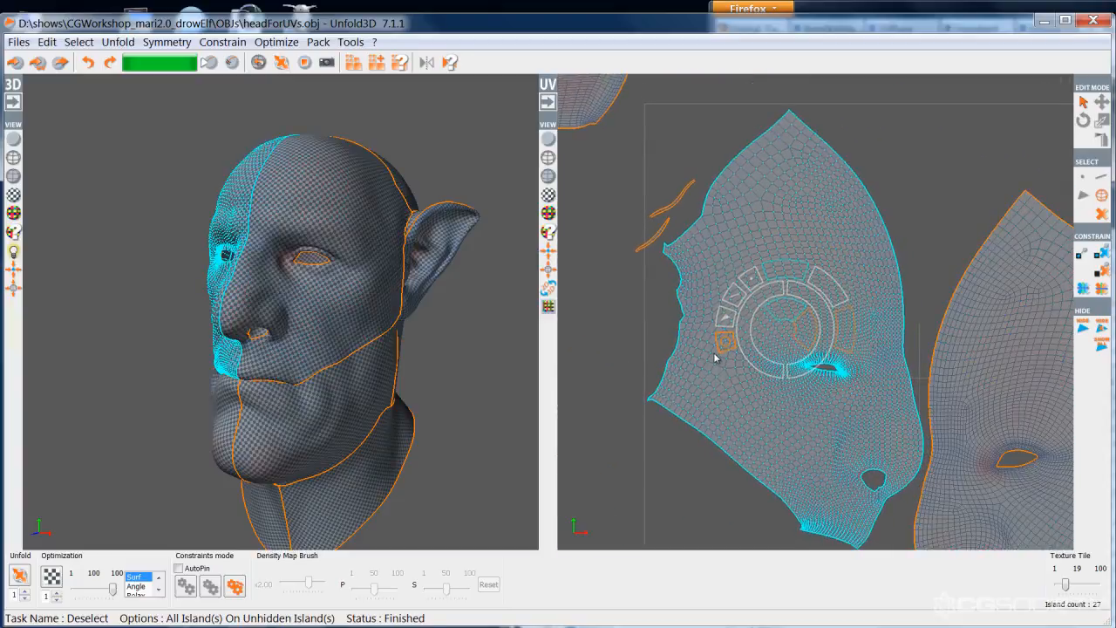
{"action": "middle_click_drag", "start_coordinate": [695, 489], "coordinate": [566, 443]}
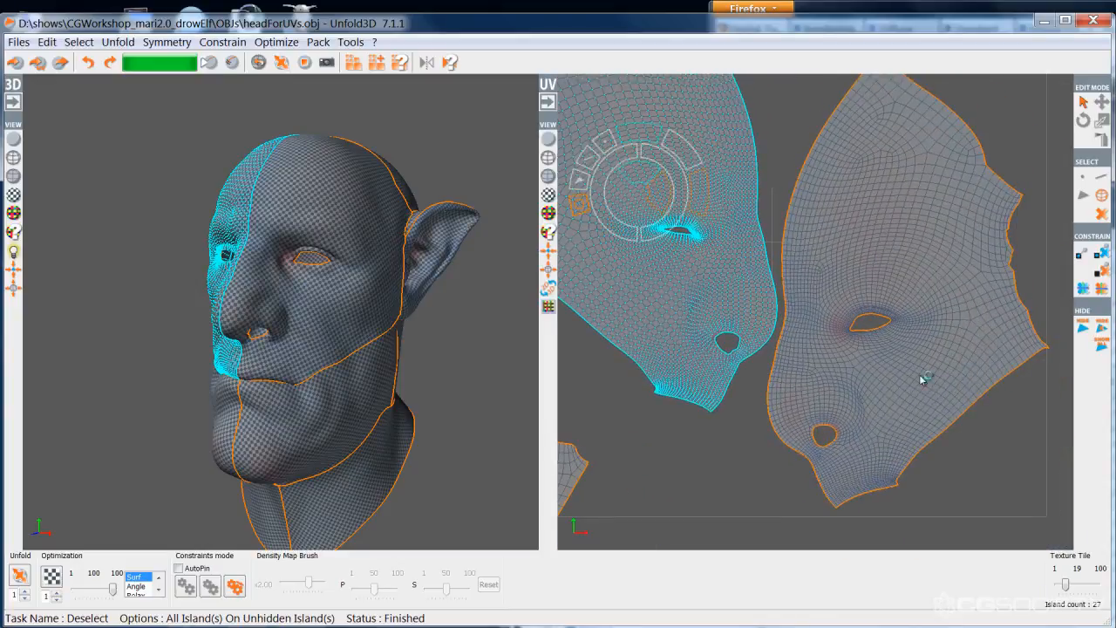
{"action": "left_click", "coordinate": [920, 379]}
{"action": "middle_click_drag", "start_coordinate": [917, 379], "coordinate": [915, 379]}
{"action": "scroll", "coordinate": [920, 423], "scroll_direction": "down", "scroll_amount": 3}
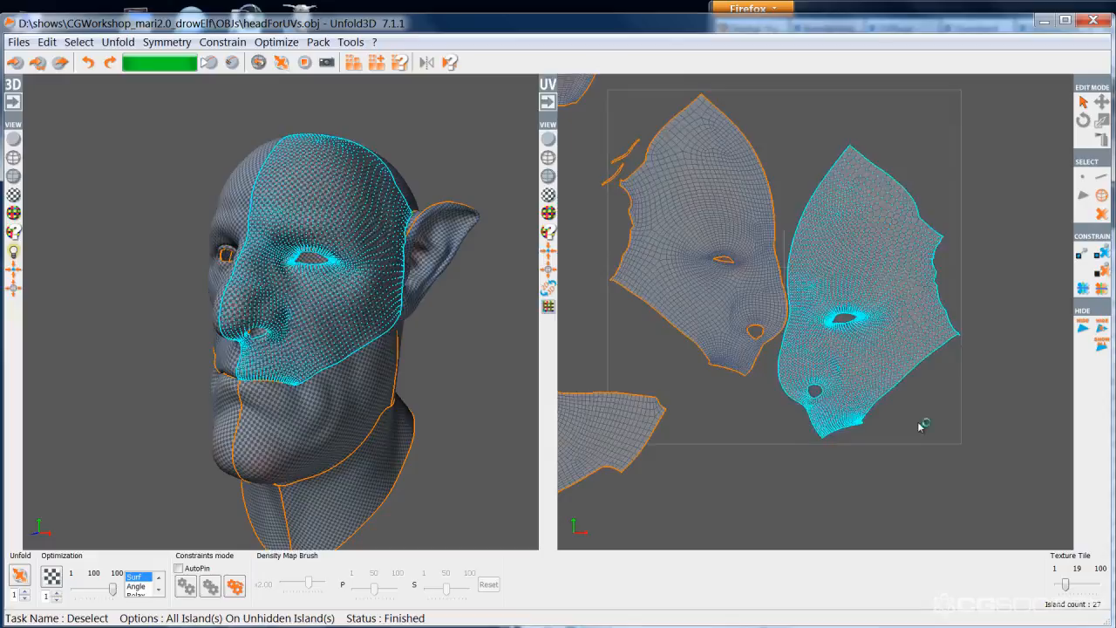
{"action": "left_click", "coordinate": [920, 423]}
Step: Move the large back-of-head island down beside the UV square, next to the left-eye face half, and clear the selection
{"action": "scroll", "coordinate": [779, 409], "scroll_direction": "down", "scroll_amount": 5}
{"action": "middle_click_drag", "start_coordinate": [782, 416], "coordinate": [805, 447]}
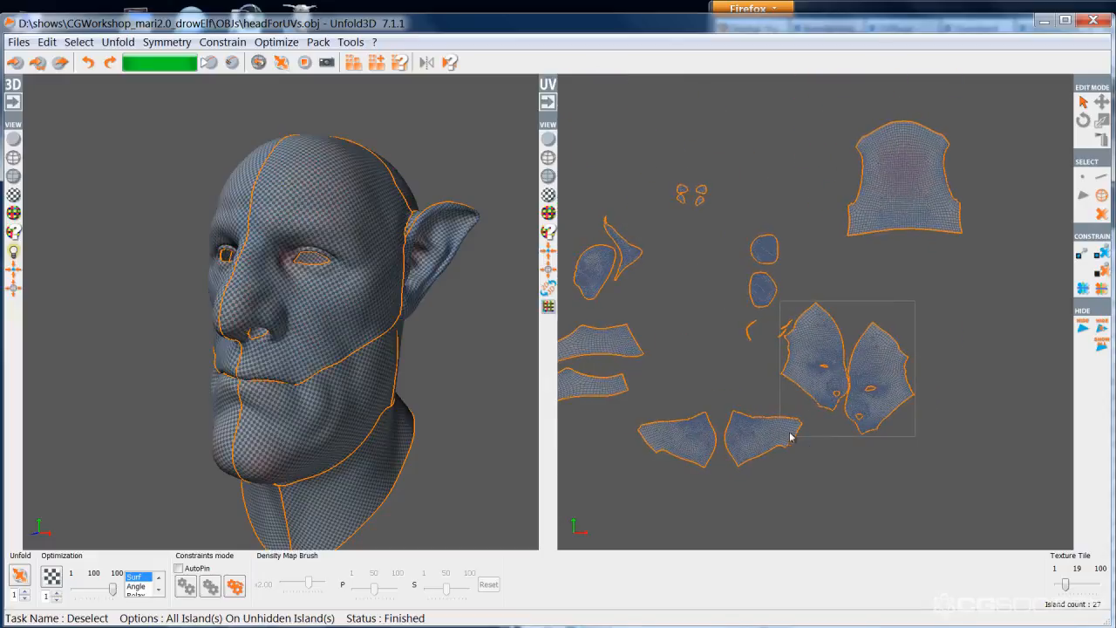
{"action": "left_click", "coordinate": [914, 171]}
{"action": "left_click_drag", "start_coordinate": [913, 171], "coordinate": [988, 367]}
{"action": "left_click", "coordinate": [875, 380]}
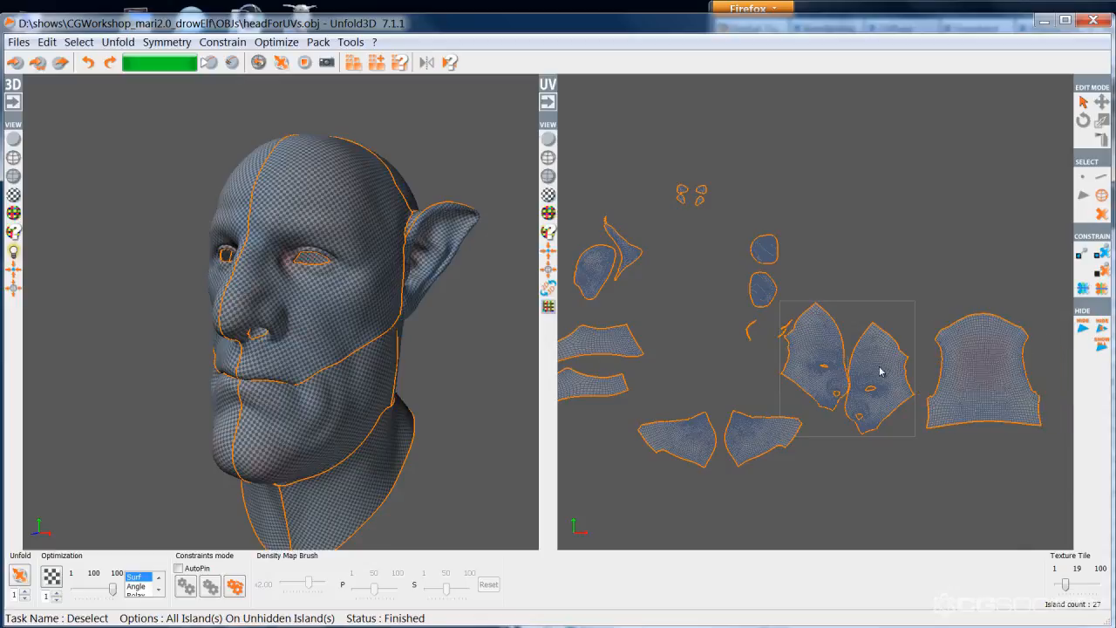
Step: Save the unwrapped head as a new version of the OBJ file
{"action": "scroll", "coordinate": [724, 364], "scroll_direction": "down", "scroll_amount": 2}
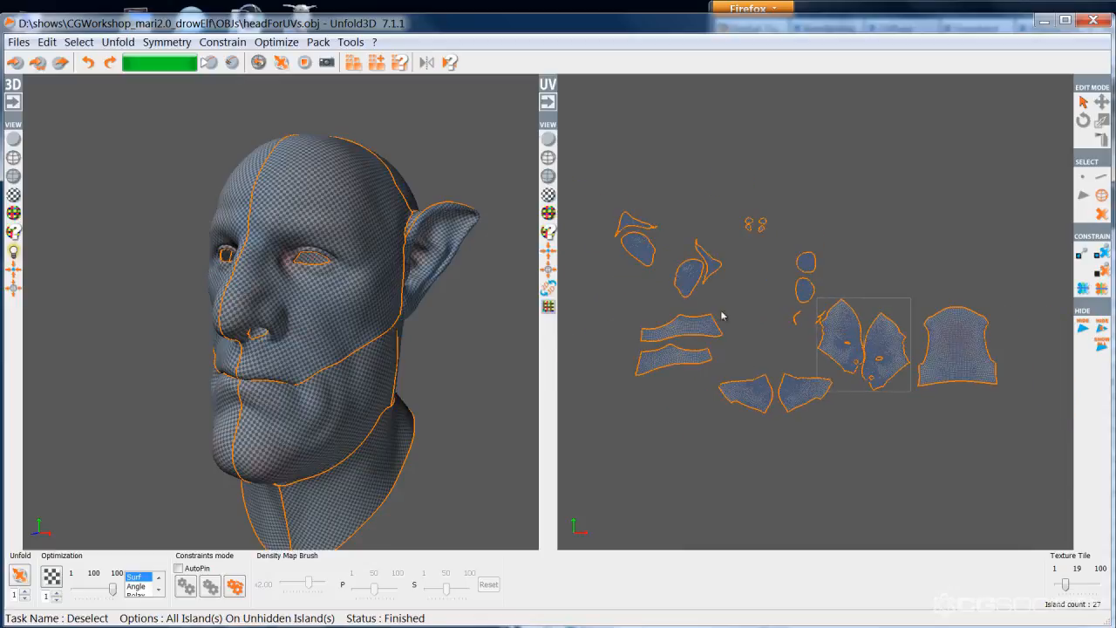
{"action": "left_click", "coordinate": [19, 41]}
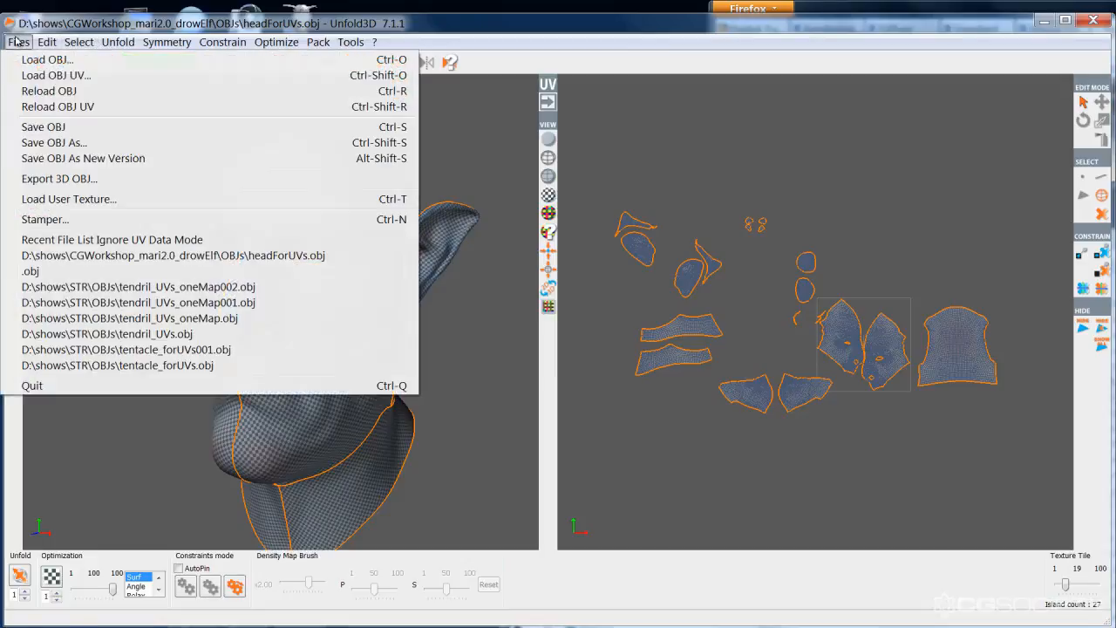
{"action": "left_click", "coordinate": [51, 158]}
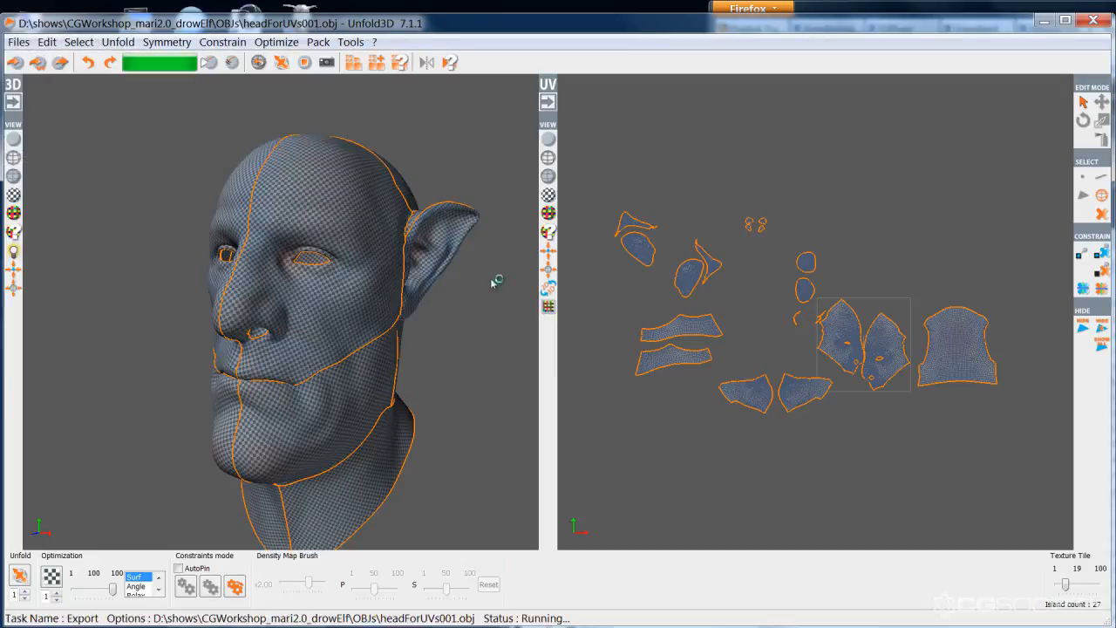